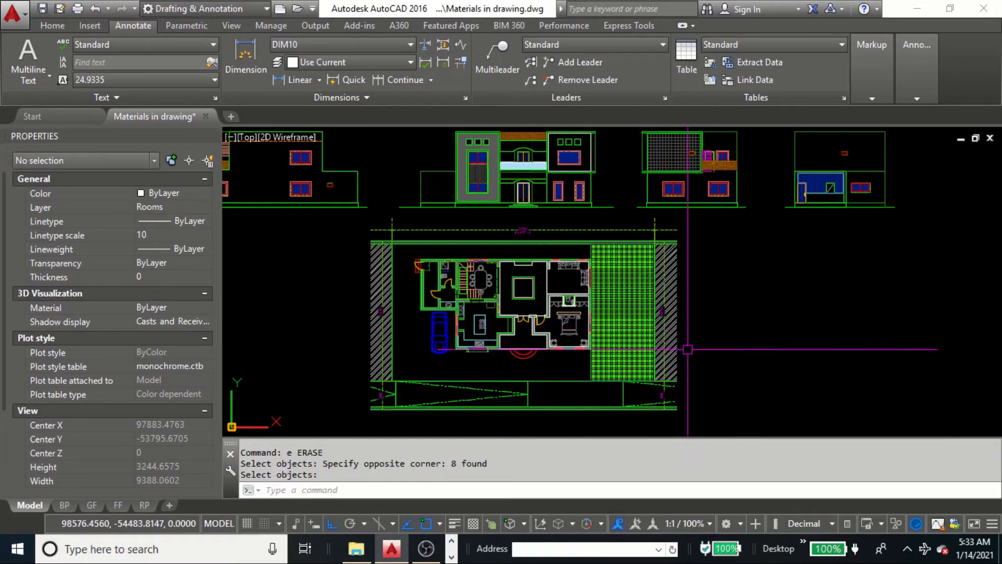
# - Examine the floor plan, the elevations above it and the properties of the entrance porch's outline
pyautogui.scroll(3, 508, 339)
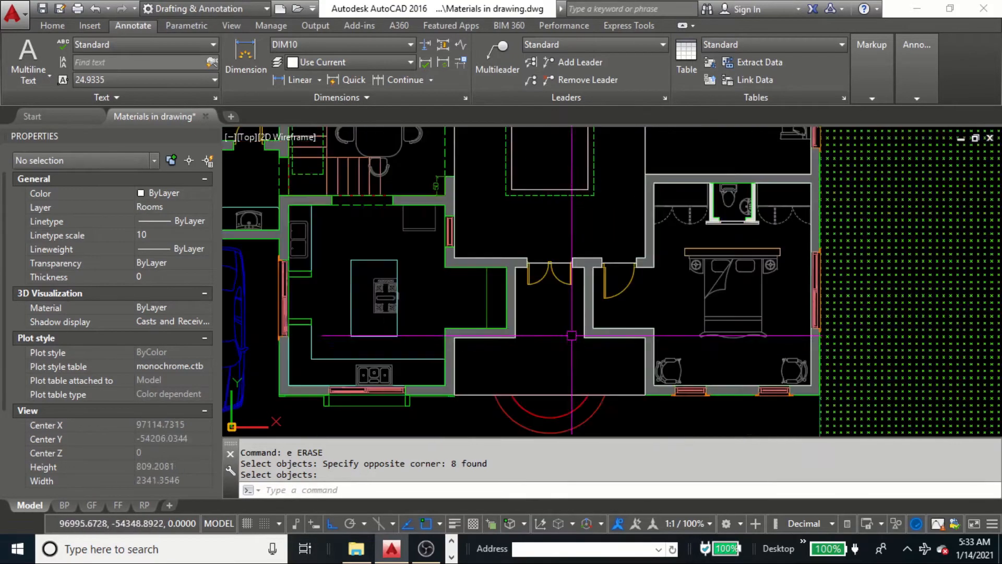
pyautogui.scroll(-2, 496, 336)
pyautogui.moveTo(555, 248); pyautogui.dragTo(557, 369, button='middle')
pyautogui.scroll(2, 549, 174)
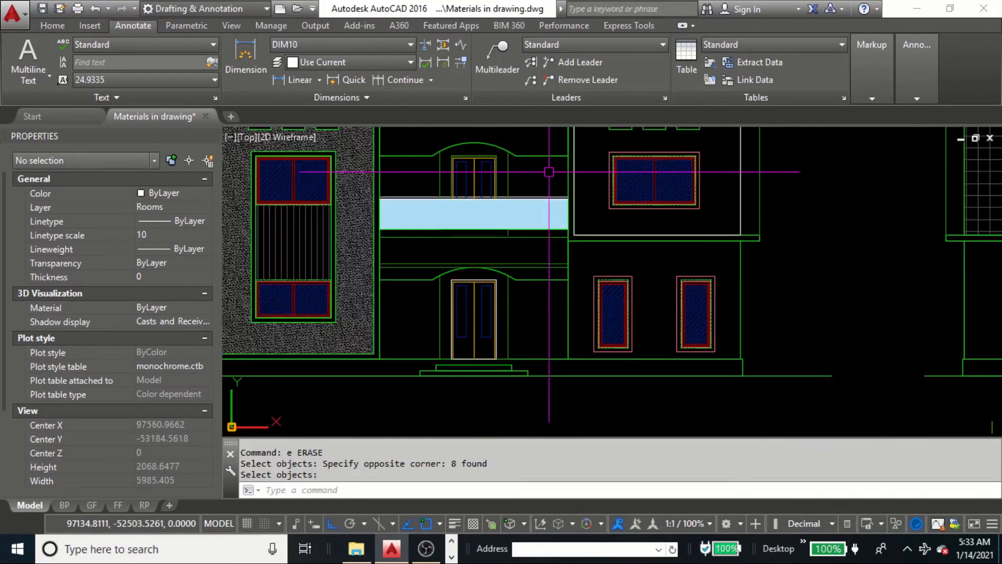
pyautogui.scroll(-3, 526, 198)
pyautogui.moveTo(553, 289); pyautogui.dragTo(553, 192, button='middle')
pyautogui.scroll(2, 496, 252)
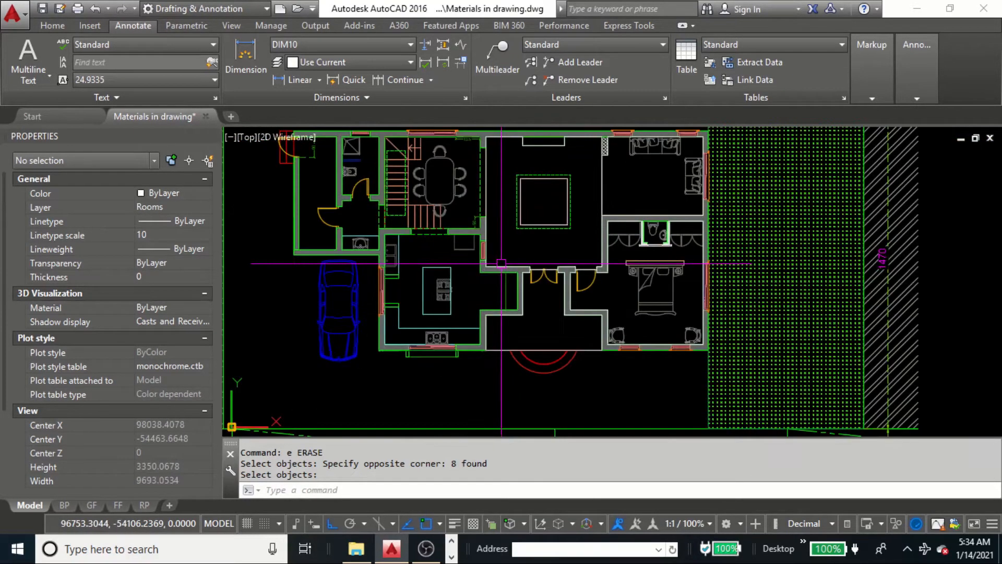
pyautogui.scroll(4, 522, 319)
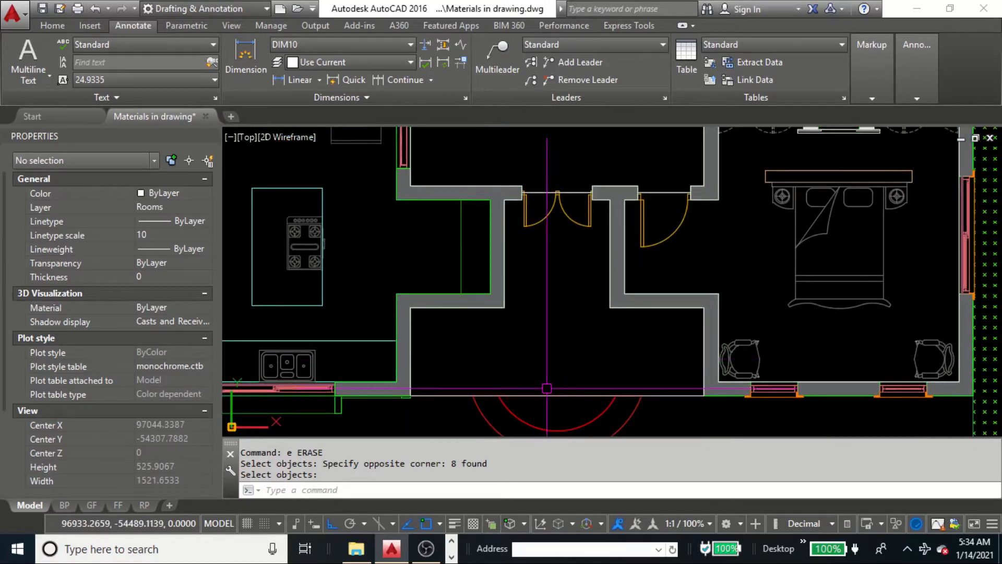
pyautogui.click(550, 396)
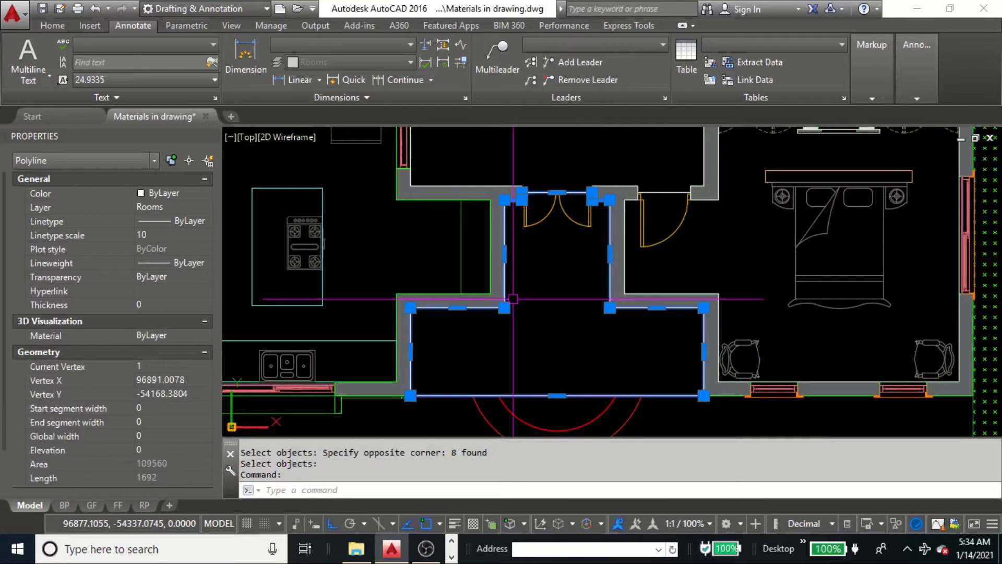
pyautogui.scroll(-6, 506, 296)
pyautogui.scroll(3, 531, 226)
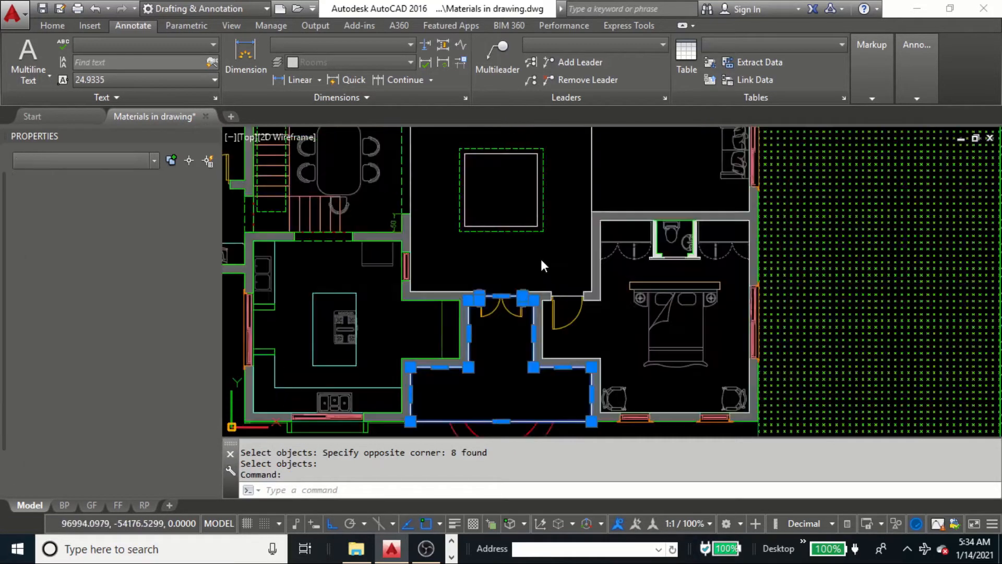
pyautogui.press('Escape')
pyautogui.scroll(2, 440, 185)
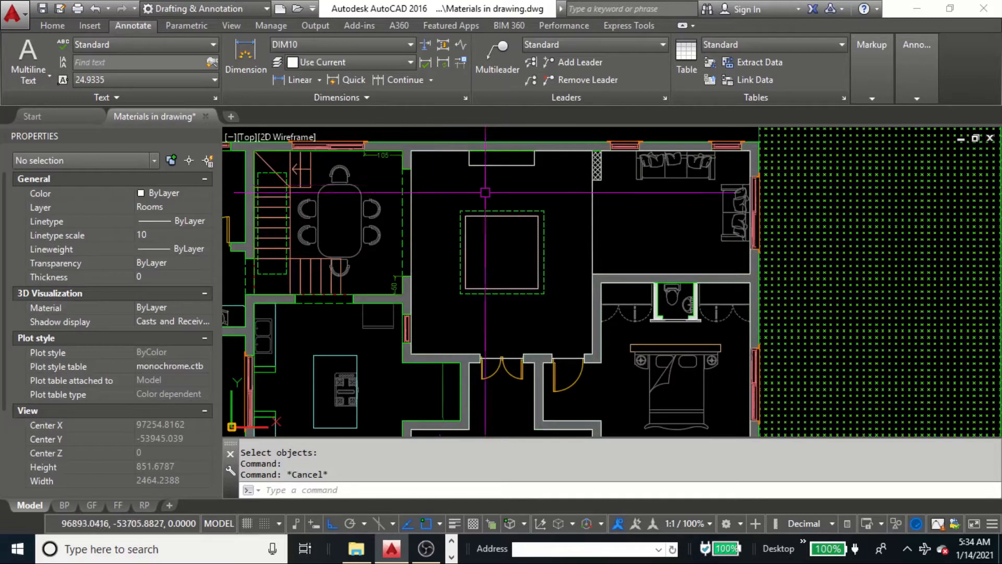
# - Stretch the recessed segment of the central hall's outline up to the inner face of the upper wall
pyautogui.moveTo(482, 324)
pyautogui.mouseDown(button='middle')
pyautogui.moveTo(541, 287)
pyautogui.moveTo(525, 318)
pyautogui.moveTo(511, 291)
pyautogui.mouseUp(button='middle')
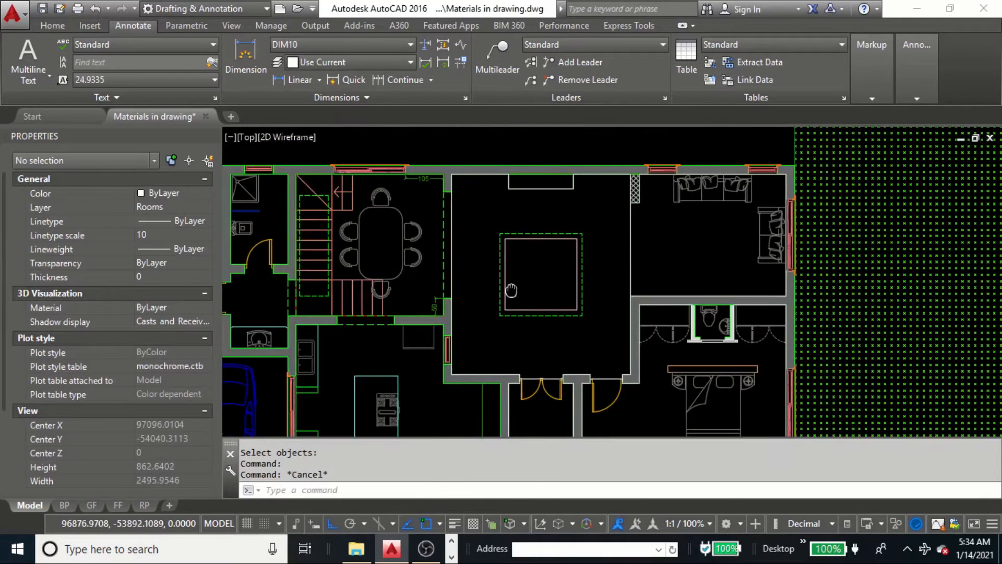
pyautogui.scroll(4, 538, 173)
pyautogui.click(540, 217)
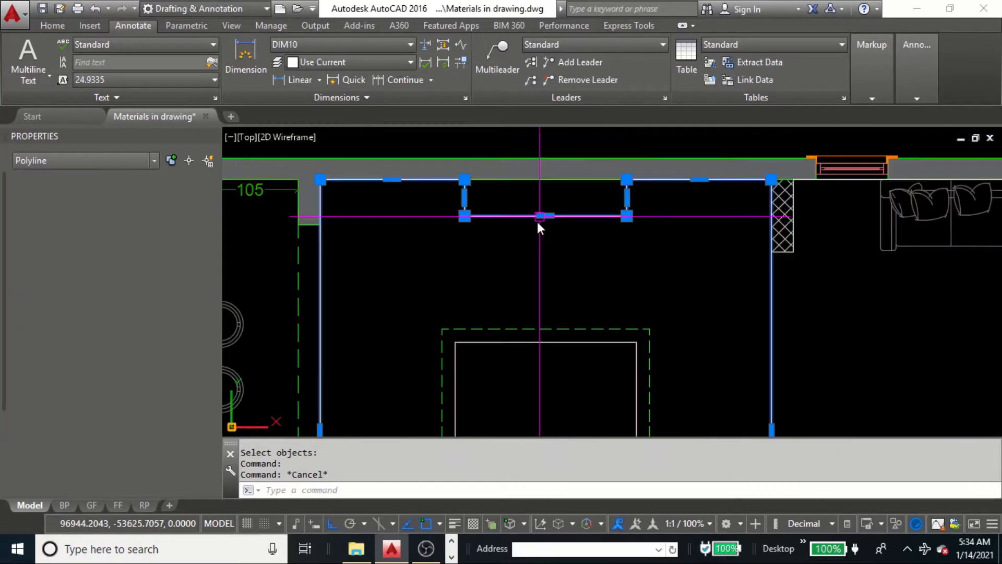
pyautogui.click(540, 216)
pyautogui.click(546, 165)
pyautogui.scroll(-3, 517, 327)
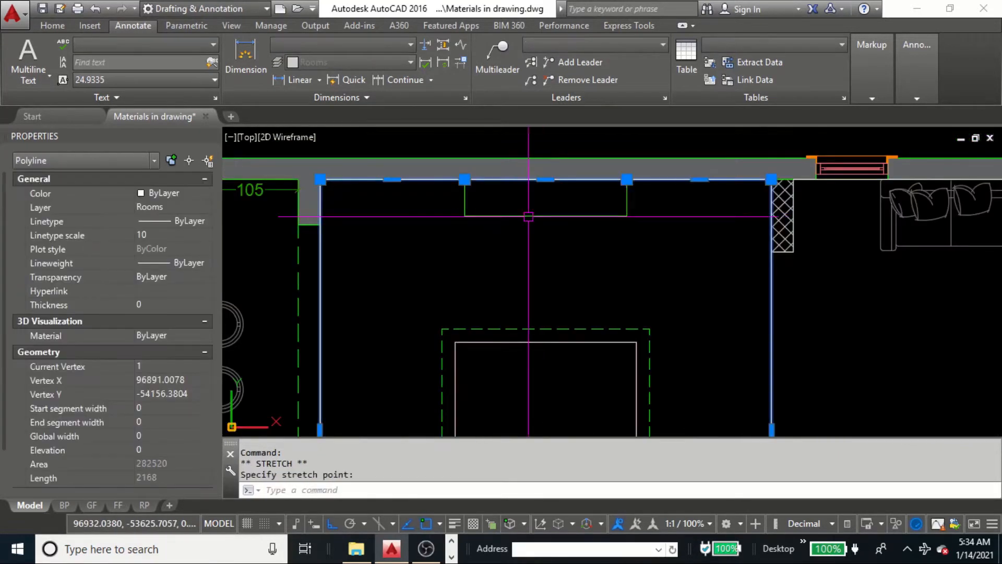
pyautogui.press('Escape')
pyautogui.scroll(2, 514, 313)
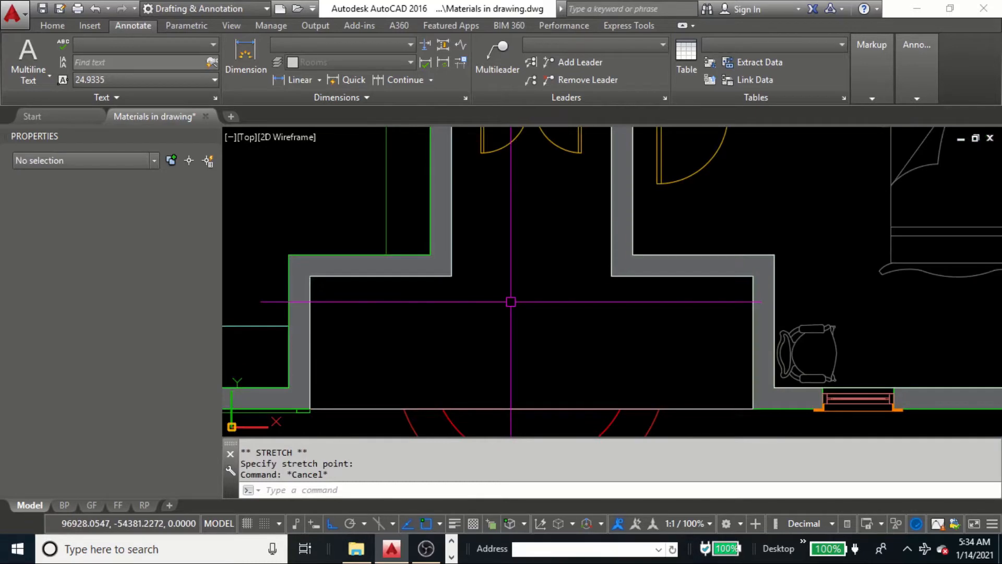
pyautogui.press('Escape')
pyautogui.press('Escape')
pyautogui.scroll(-4, 523, 369)
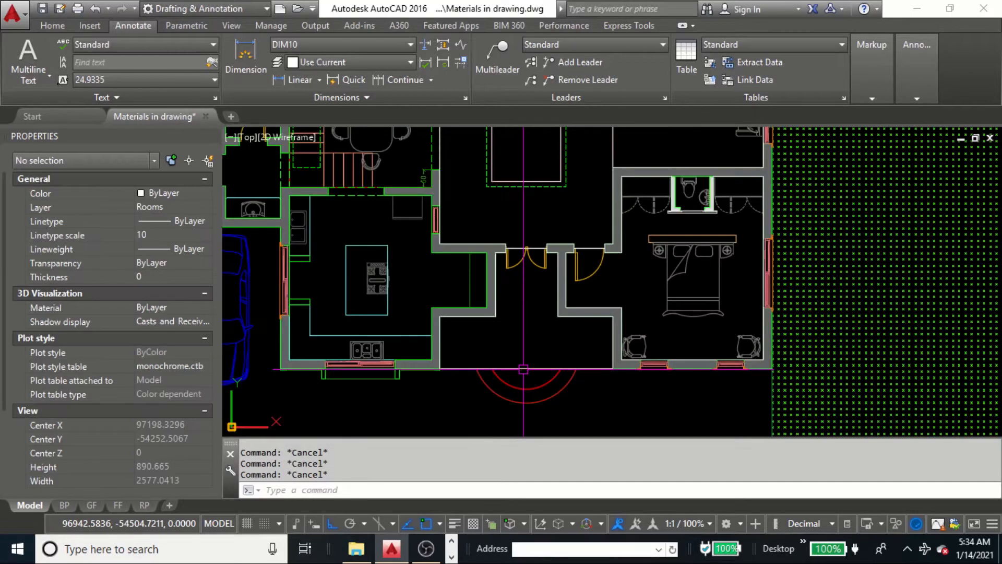
# - Convert the entrance porch's outline polyline into a region and check its object properties
pyautogui.click(468, 316)
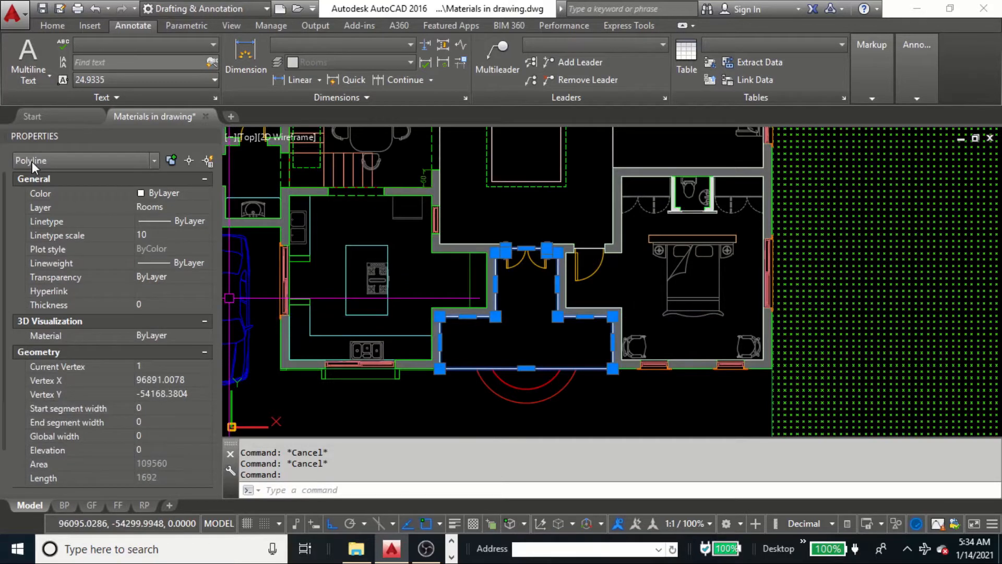
pyautogui.press('Escape')
pyautogui.write('reg')
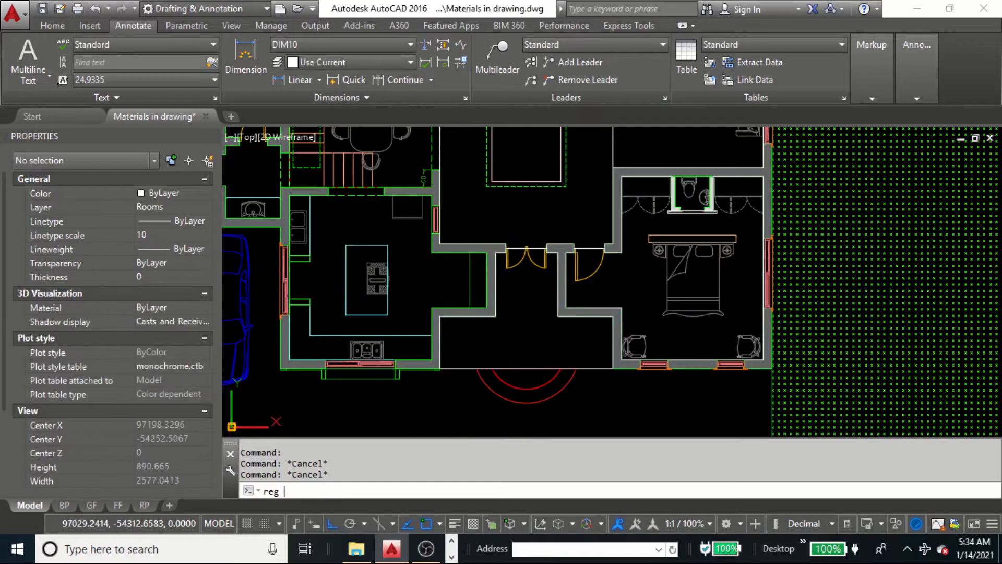
pyautogui.press('Return')
pyautogui.click(558, 313)
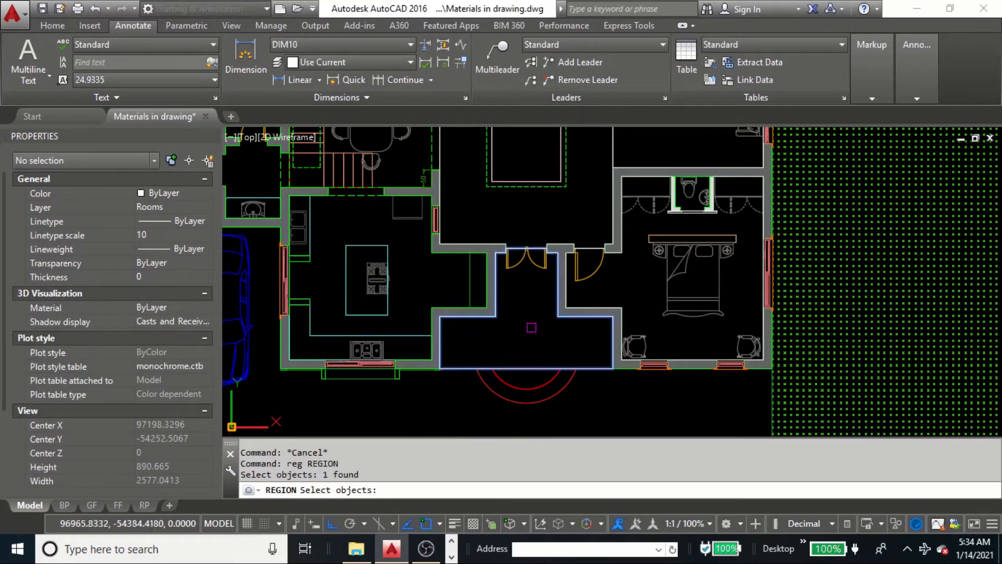
pyautogui.press('Return')
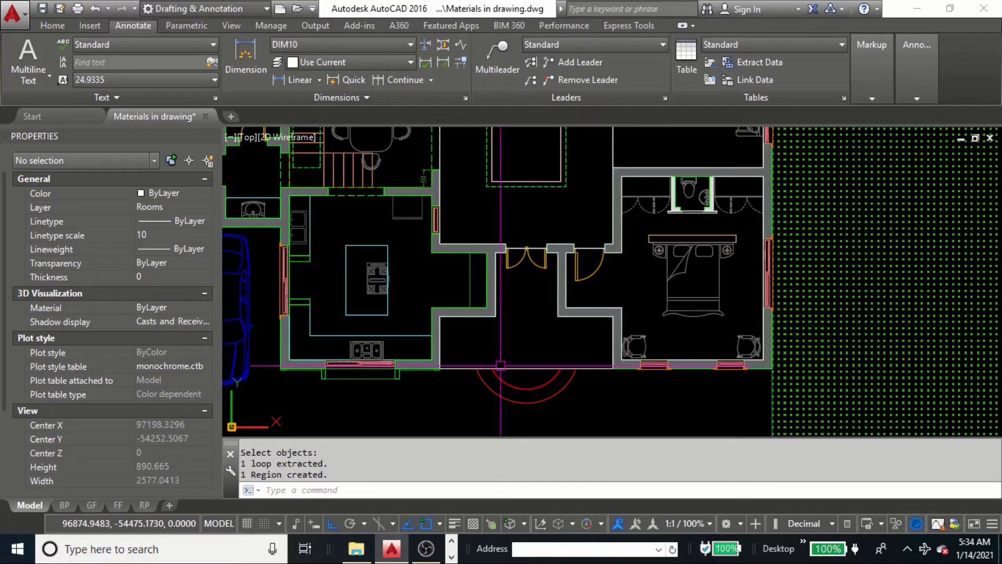
pyautogui.click(500, 365)
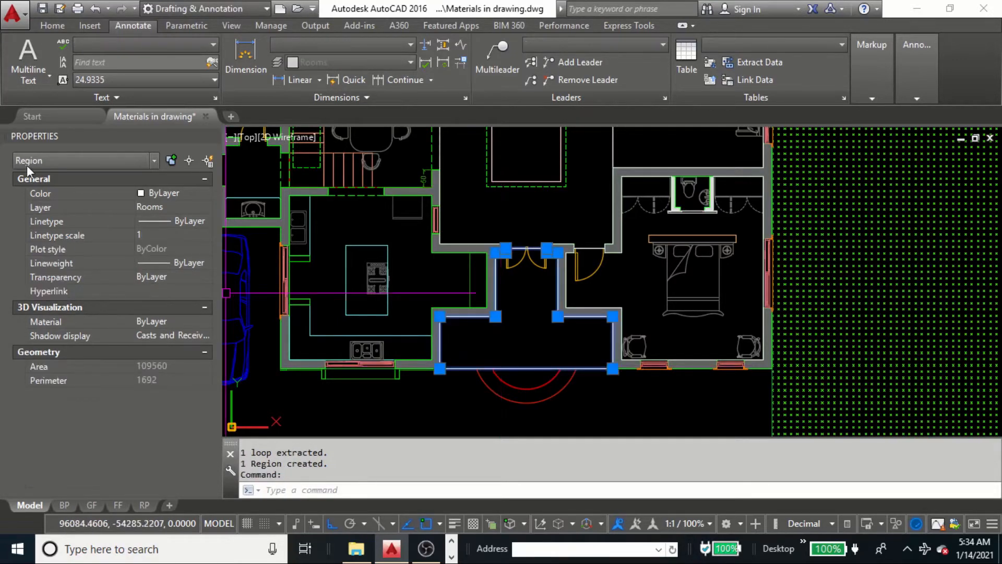
pyautogui.scroll(-2, 553, 261)
pyautogui.scroll(1, 538, 196)
pyautogui.press('Escape')
# - Convert the central hall's outline and the solid-line square inside it into regions
pyautogui.scroll(2, 533, 199)
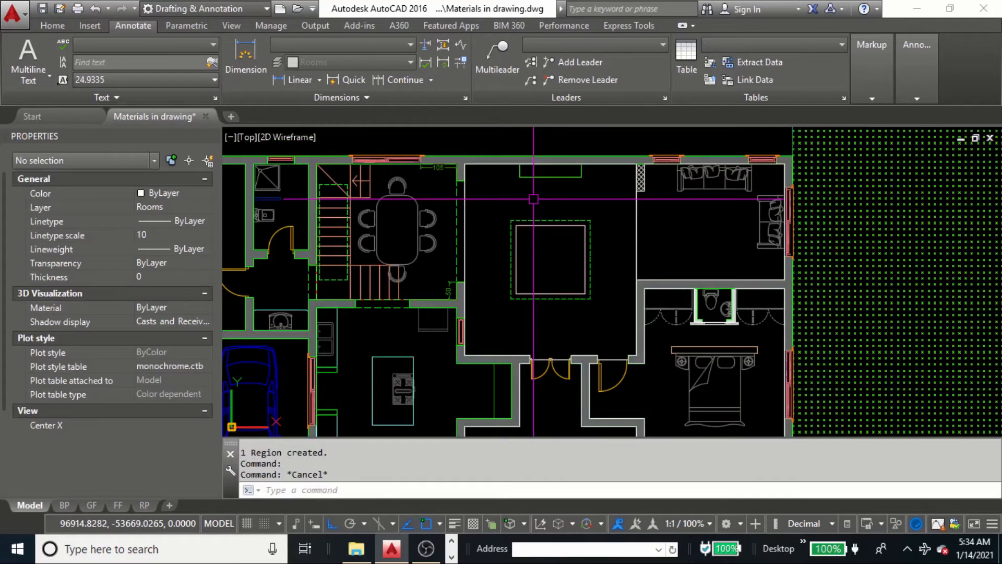
pyautogui.press('Escape')
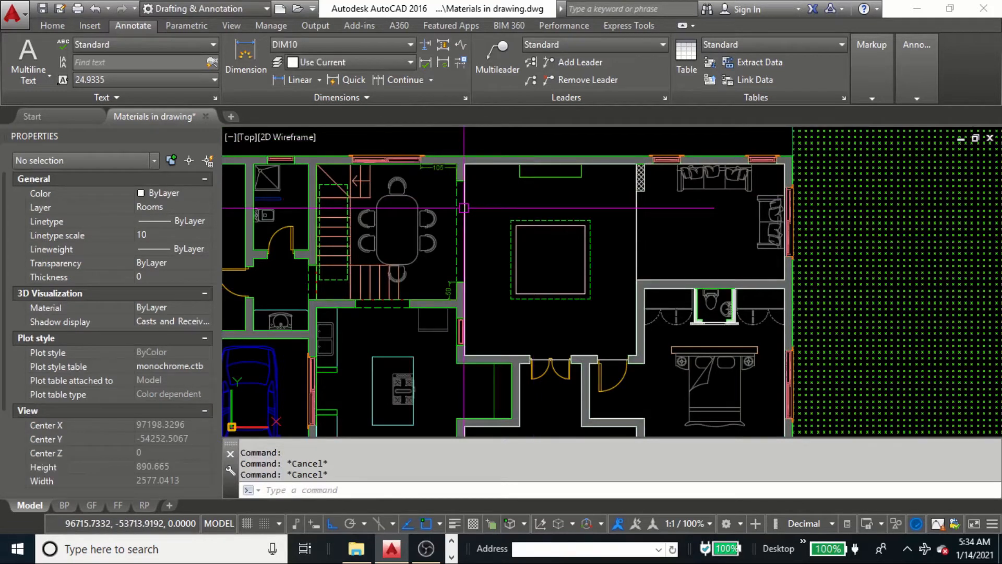
pyautogui.press('Escape')
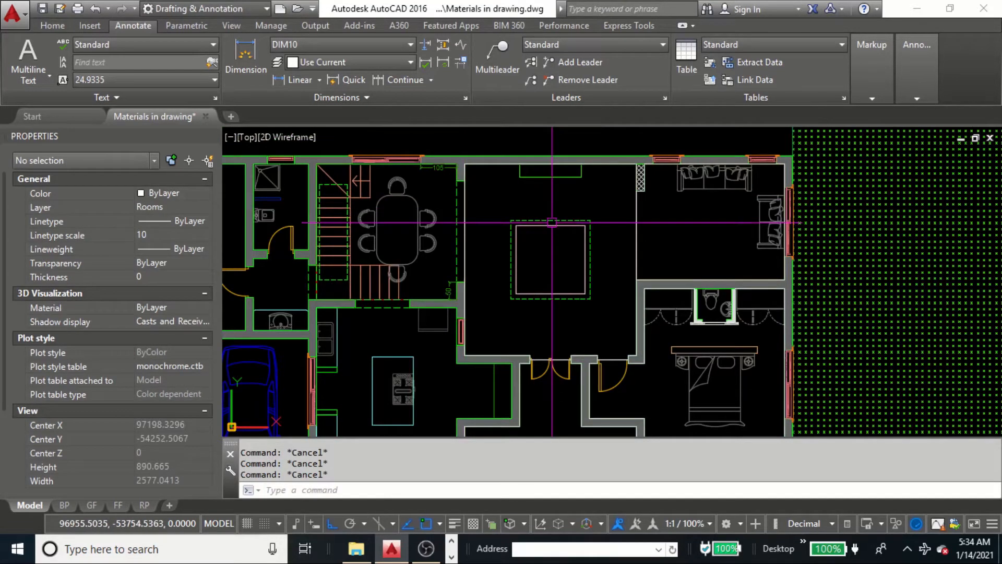
pyautogui.write('reg')
pyautogui.press('Return')
pyautogui.click(467, 211)
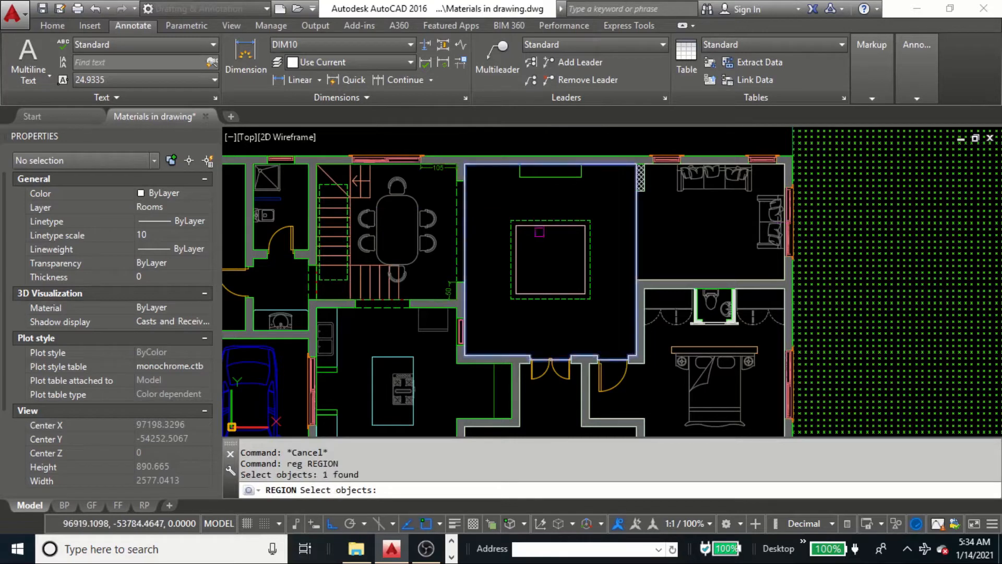
pyautogui.click(554, 229)
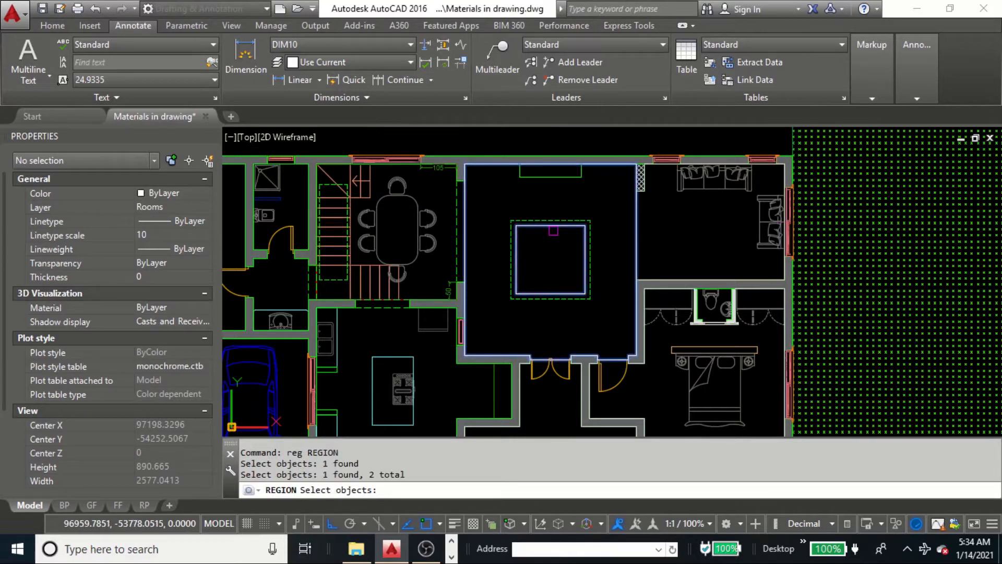
pyautogui.press('Return')
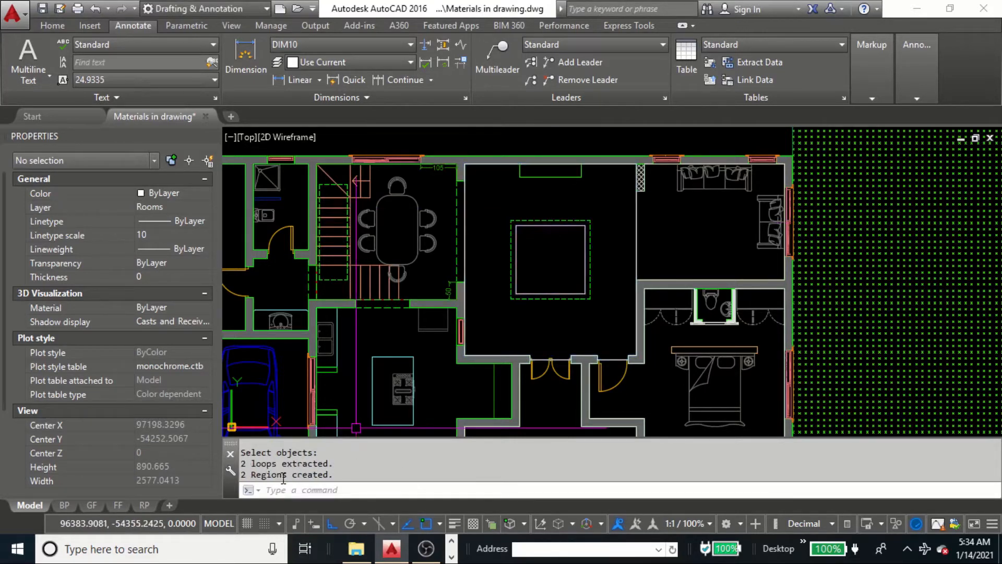
# - Check the object properties of the central hall's region
pyautogui.press('Escape')
pyautogui.click(532, 226)
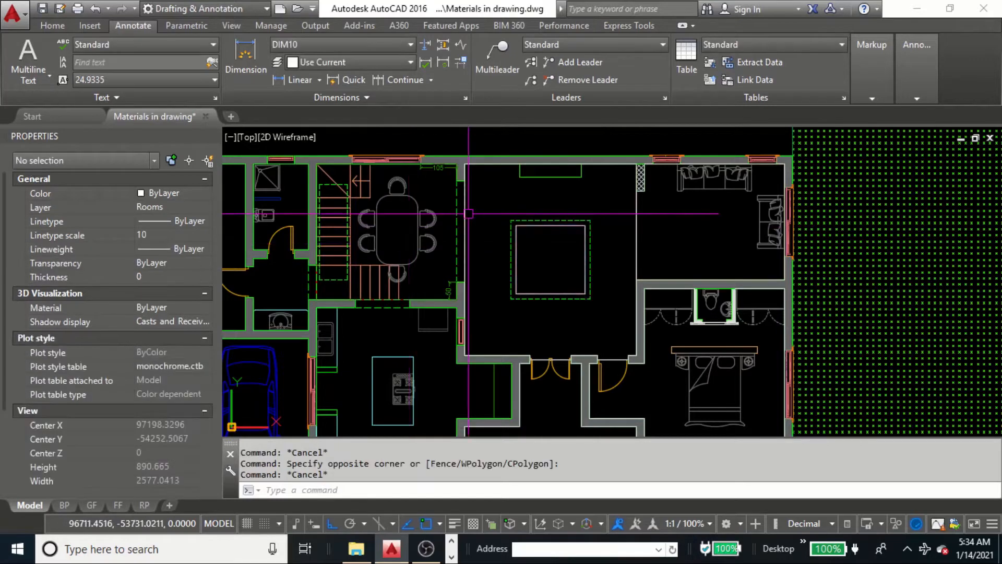
pyautogui.click(469, 213)
pyautogui.scroll(-2, 469, 214)
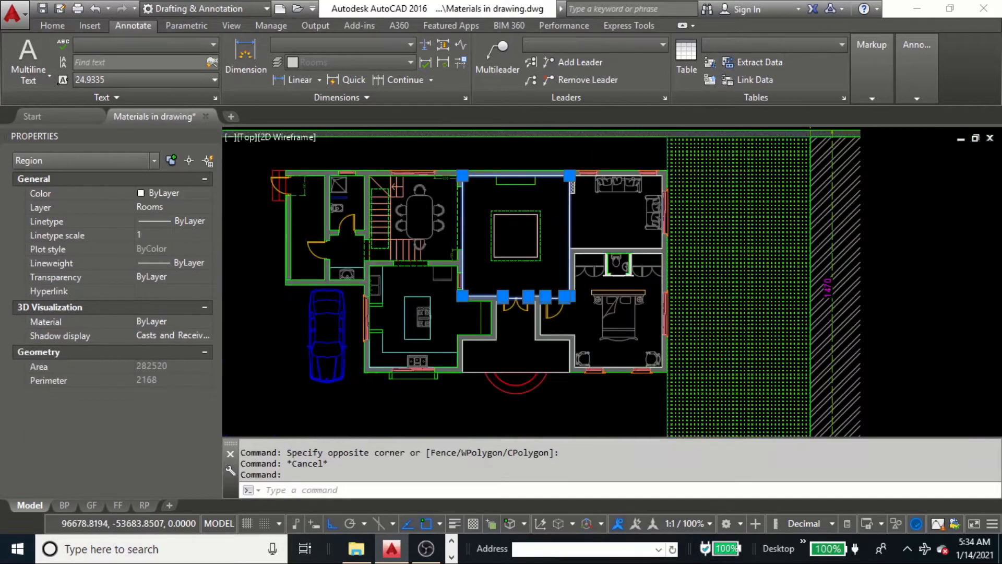
pyautogui.moveTo(540, 275); pyautogui.dragTo(527, 245, button='middle')
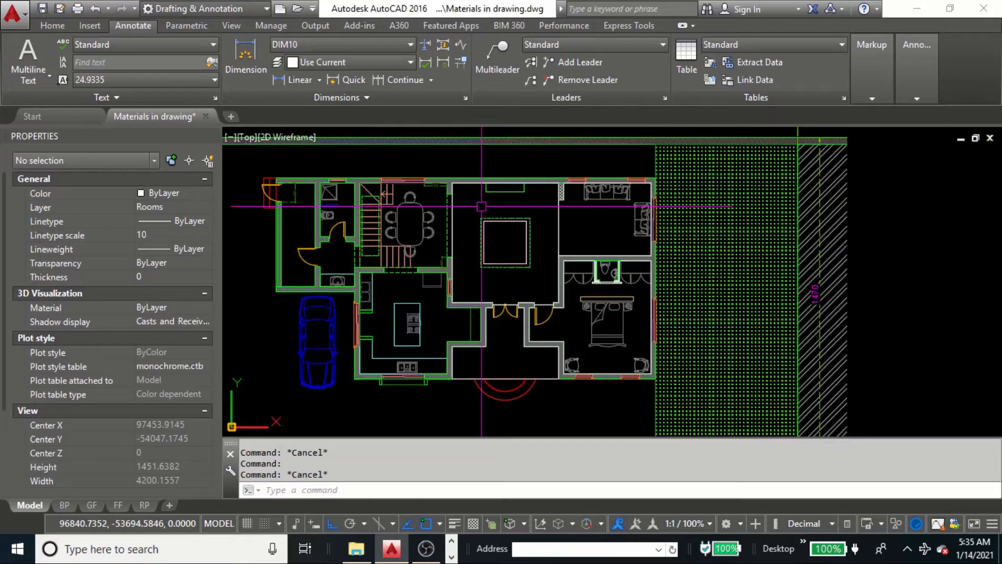
# - Switch the visual style to Shaded and view the hall and entrance regions as filled surfaces
pyautogui.scroll(2, 482, 206)
pyautogui.moveTo(488, 230)
pyautogui.mouseDown(button='middle')
pyautogui.moveTo(498, 244)
pyautogui.moveTo(366, 268)
pyautogui.moveTo(378, 388)
pyautogui.moveTo(423, 305)
pyautogui.mouseUp(button='middle')
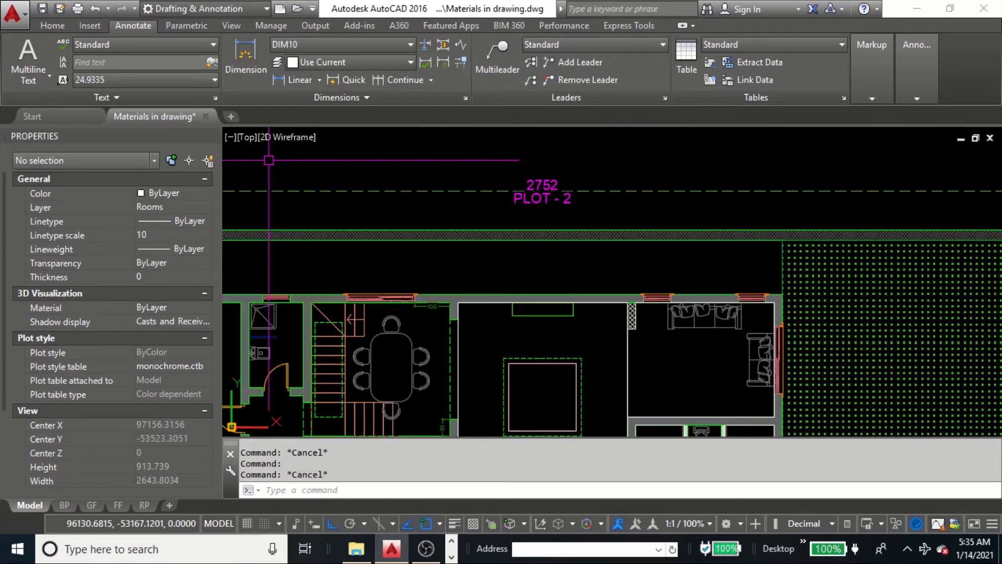
pyautogui.click(291, 143)
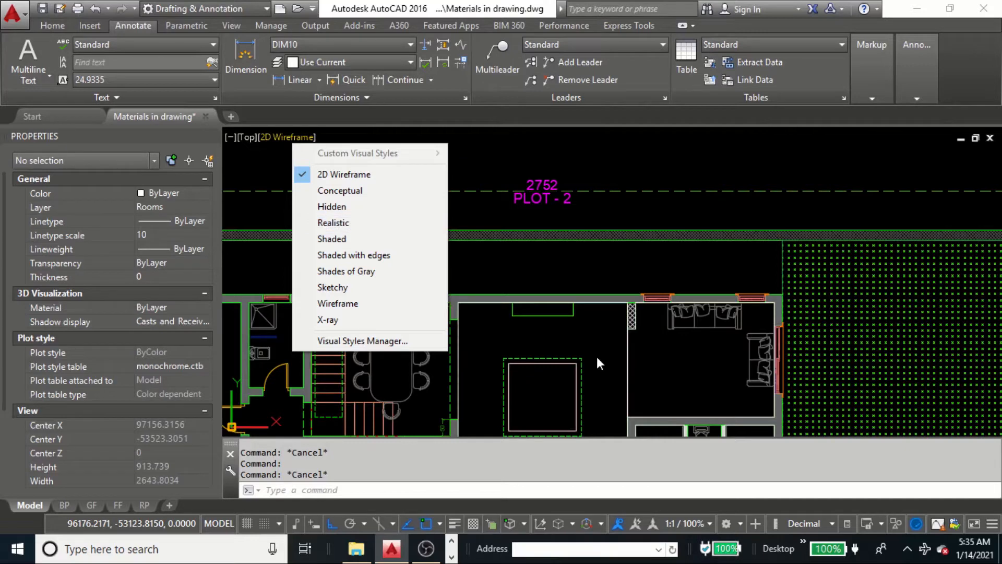
pyautogui.click(332, 240)
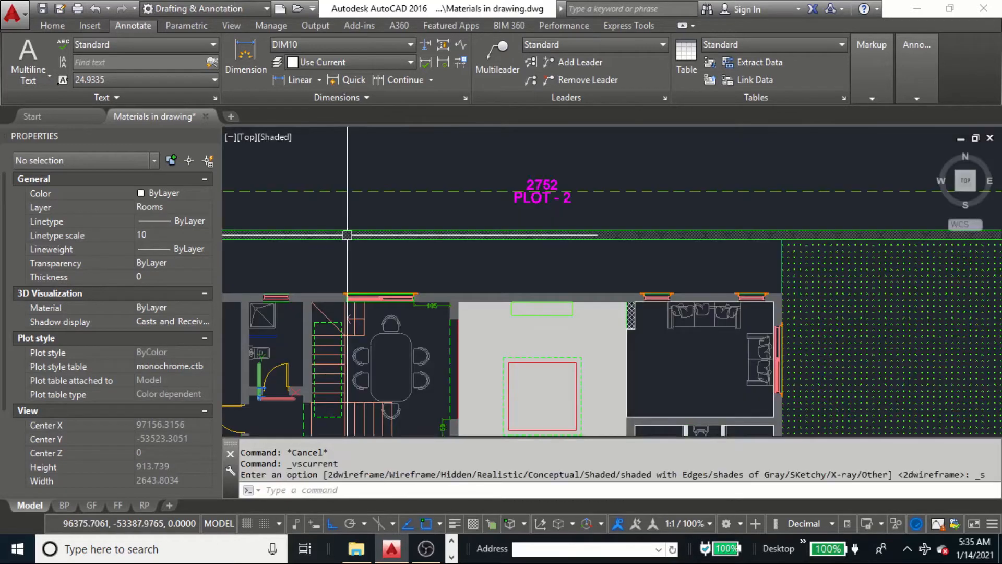
pyautogui.moveTo(495, 309); pyautogui.dragTo(438, 174, button='middle')
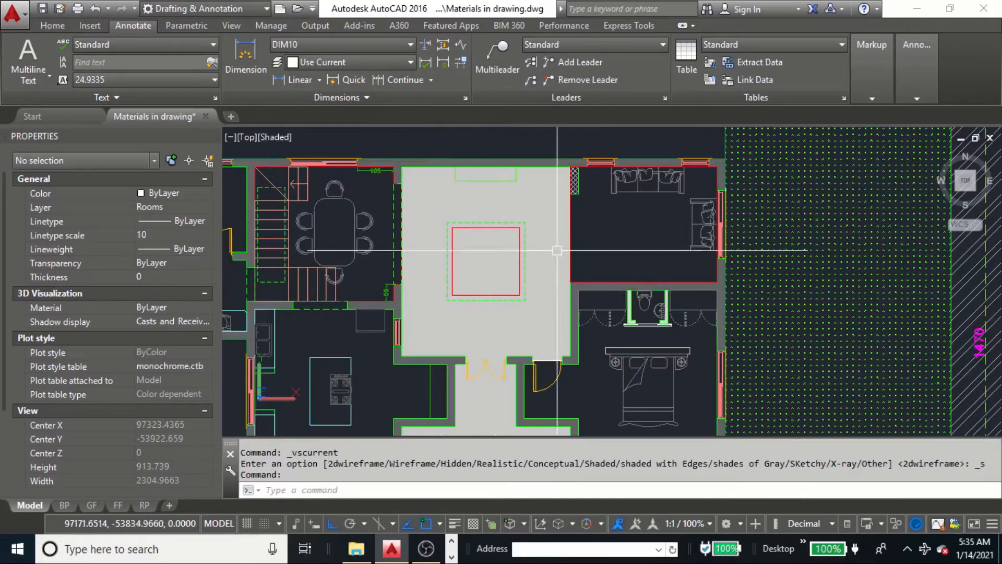
# - Return the drawing view to the 2D Wireframe visual style
pyautogui.click(286, 139)
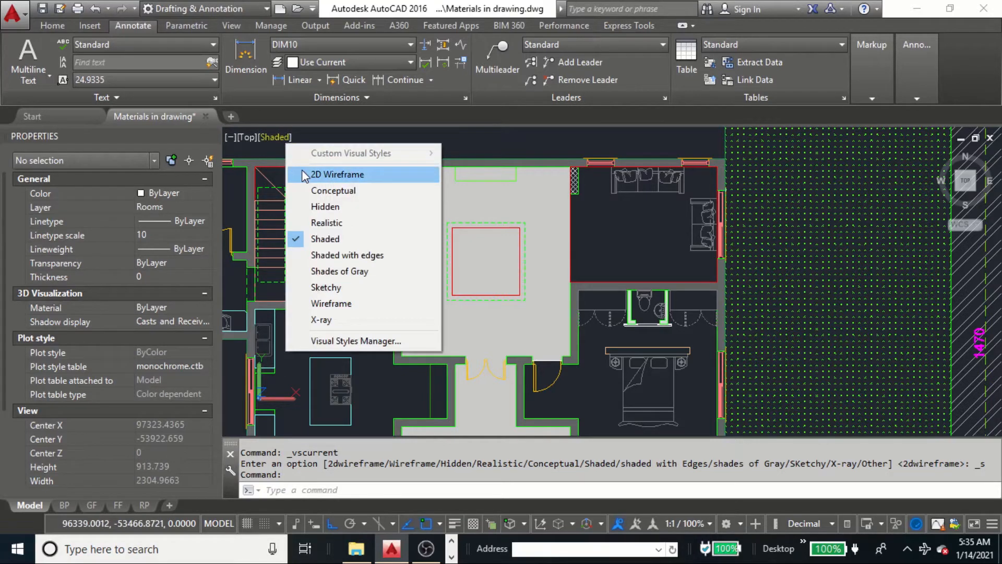
pyautogui.press('Escape')
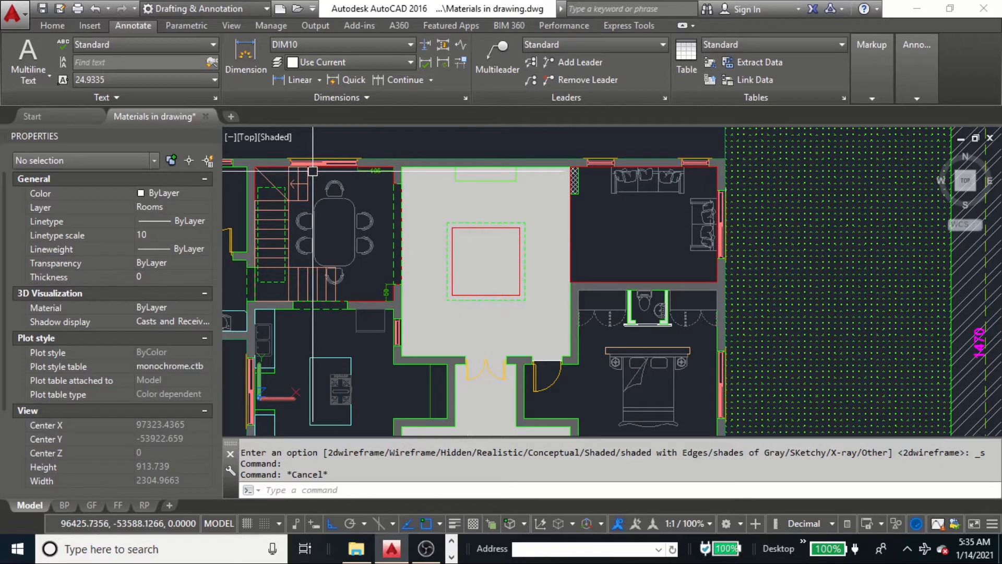
pyautogui.click(275, 136)
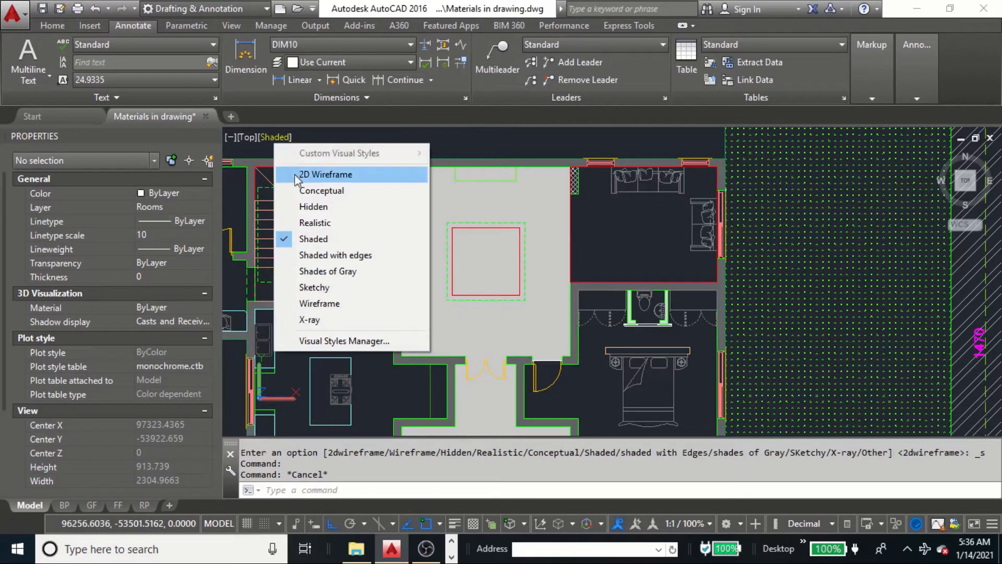
pyautogui.click(297, 176)
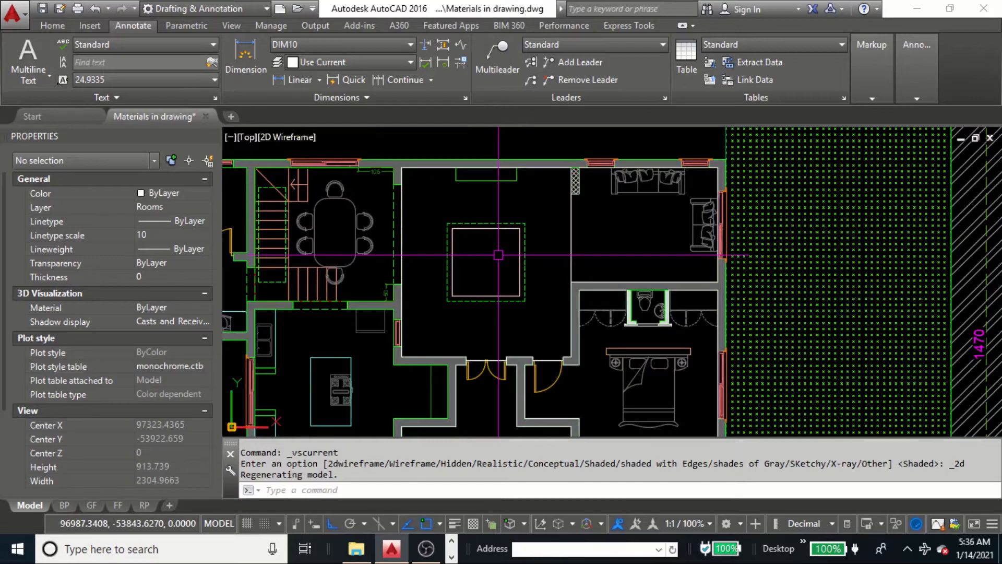
pyautogui.press('Escape')
pyautogui.press('Escape')
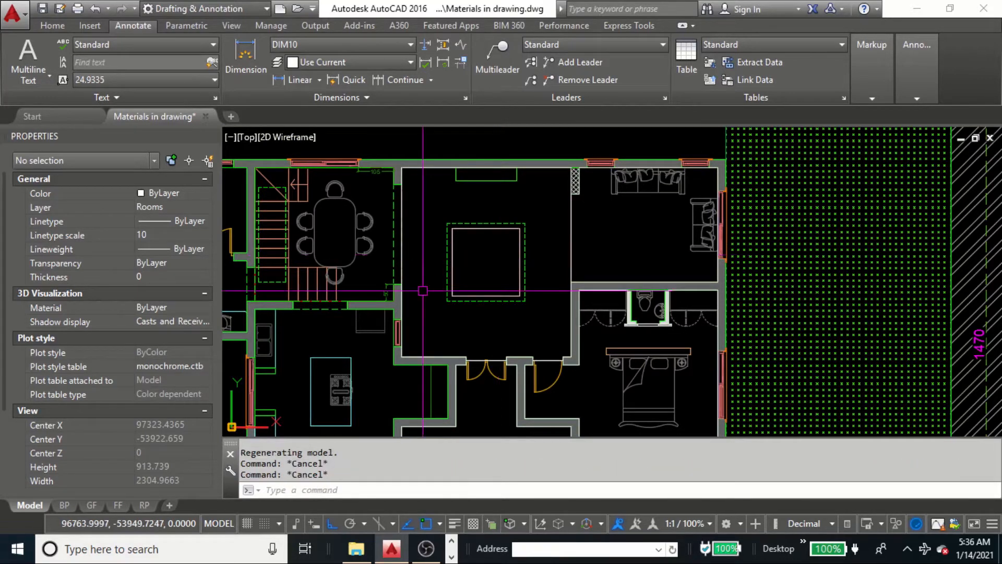
# - Subtract the inner square region from the central hall's region
pyautogui.write('su')
pyautogui.press('Return')
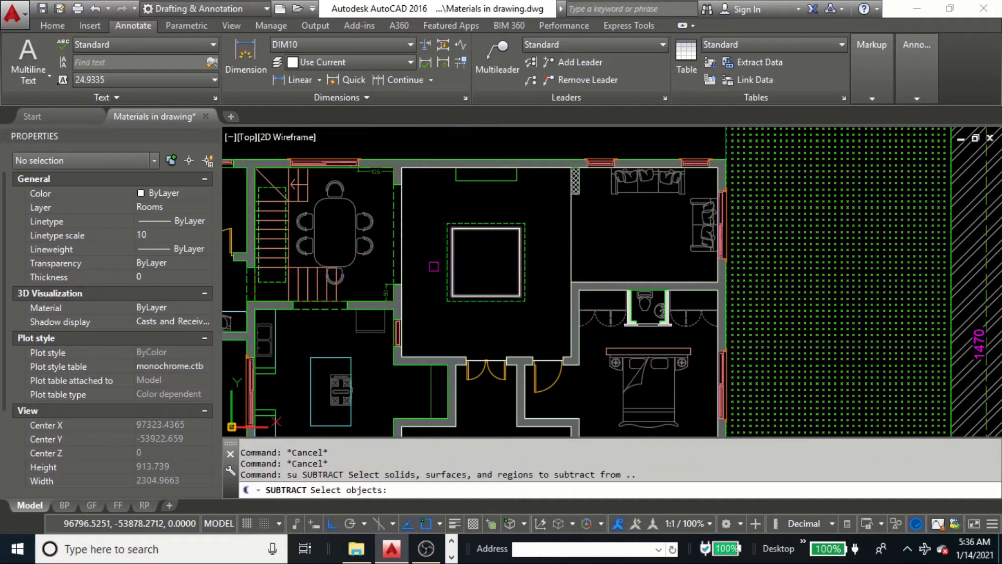
pyautogui.click(405, 216)
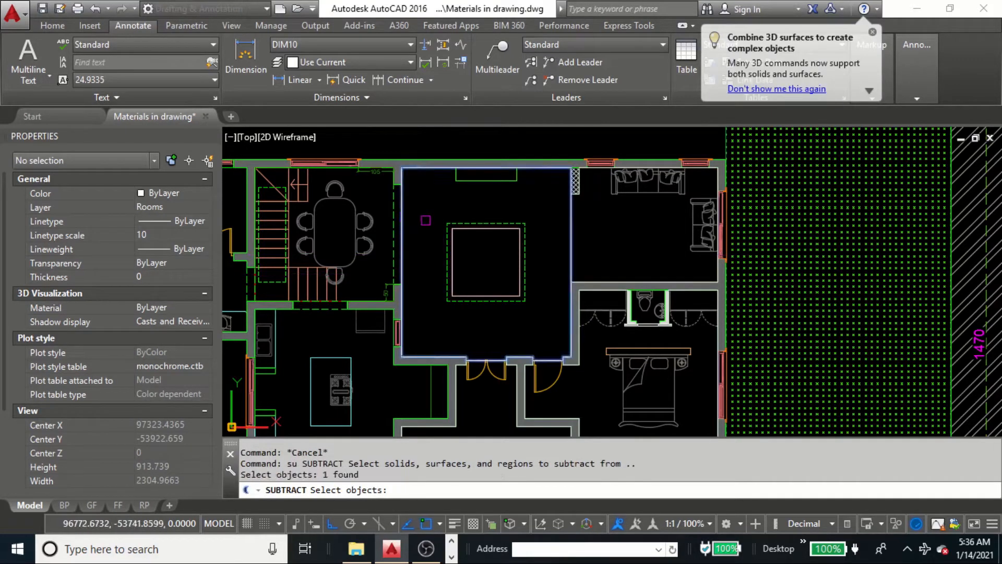
pyautogui.press('Return')
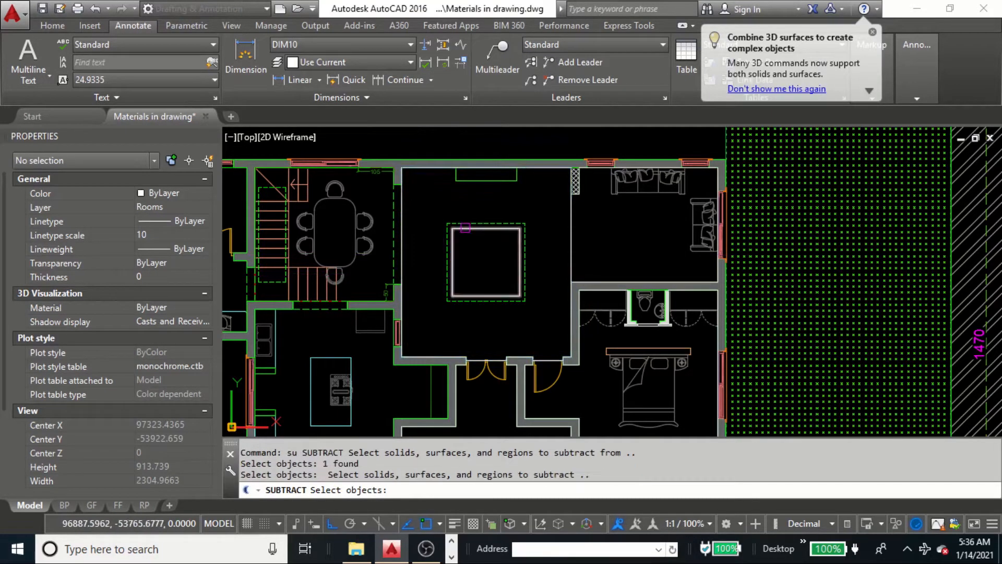
pyautogui.click(467, 229)
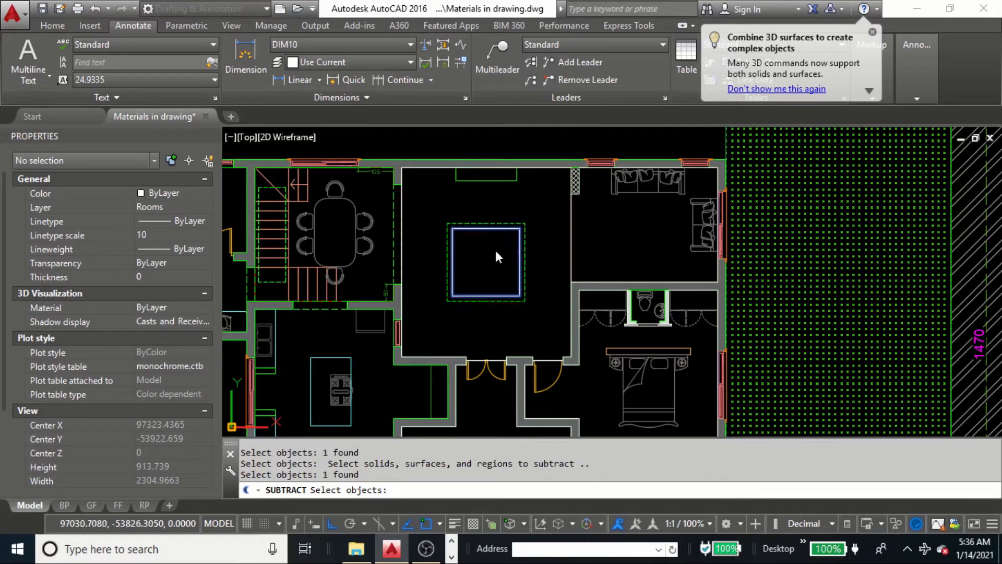
pyautogui.press('Return')
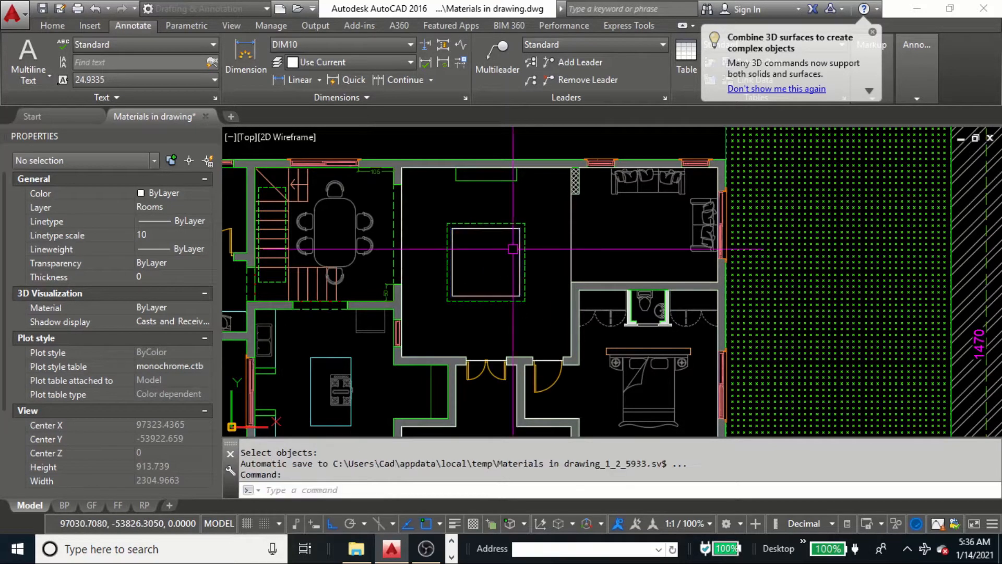
pyautogui.press('Escape')
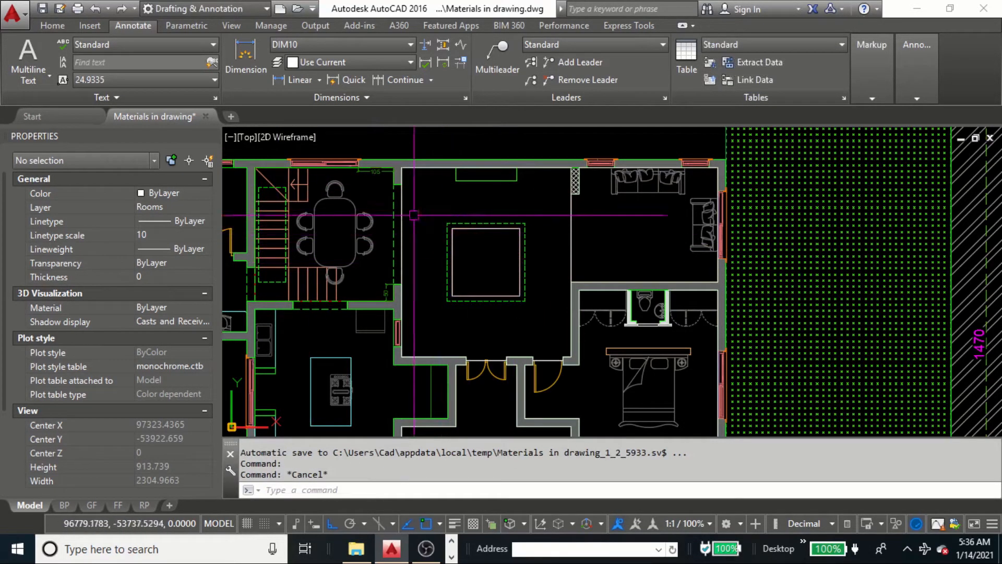
# - Switch the visual style to Shaded to view the central hall's region, and turn off the ViewCube
pyautogui.click(400, 222)
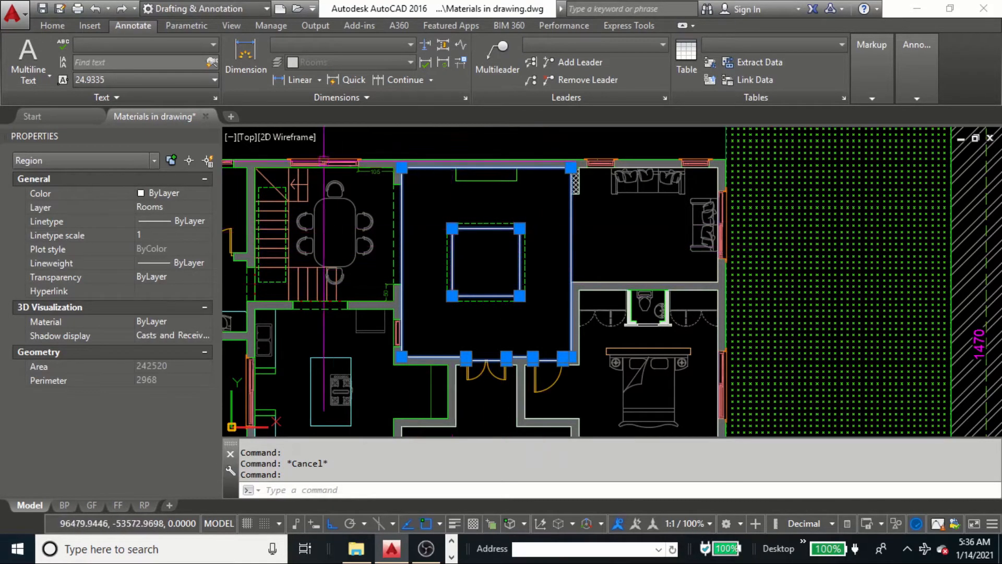
pyautogui.click(303, 137)
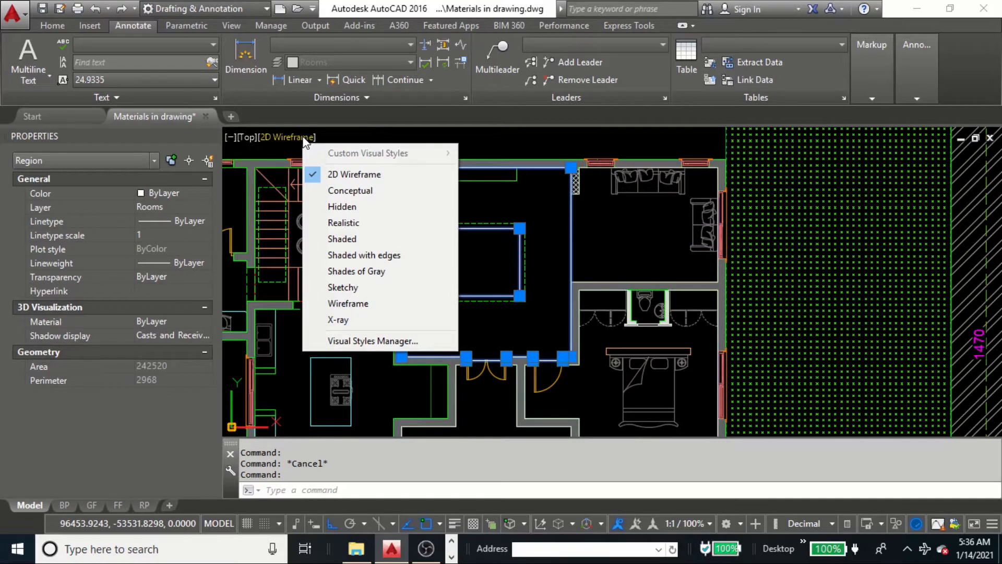
pyautogui.click(360, 239)
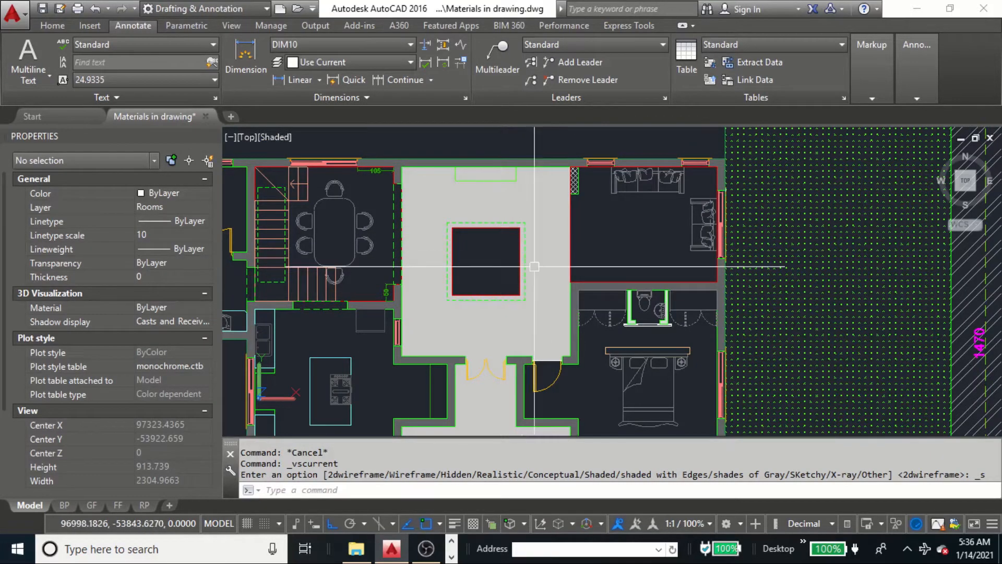
pyautogui.press('Escape')
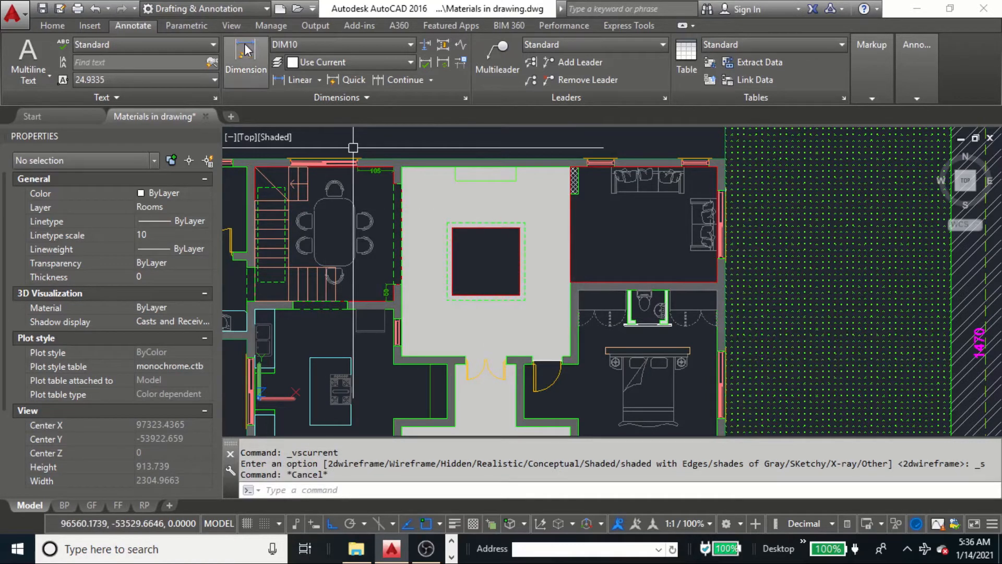
pyautogui.click(230, 25)
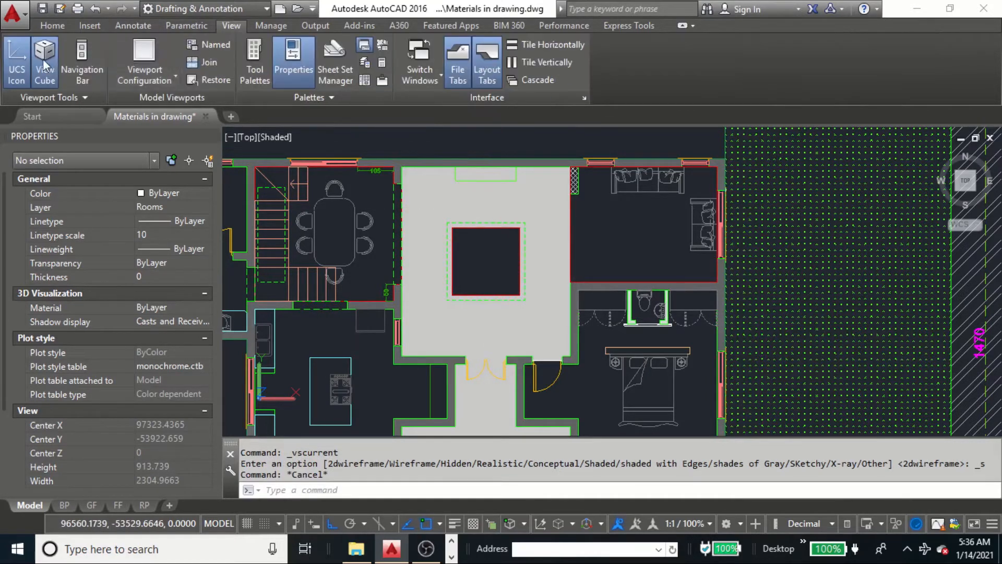
pyautogui.moveTo(632, 305)
pyautogui.mouseDown(button='middle')
pyautogui.moveTo(552, 280)
pyautogui.moveTo(592, 316)
pyautogui.mouseUp(button='middle')
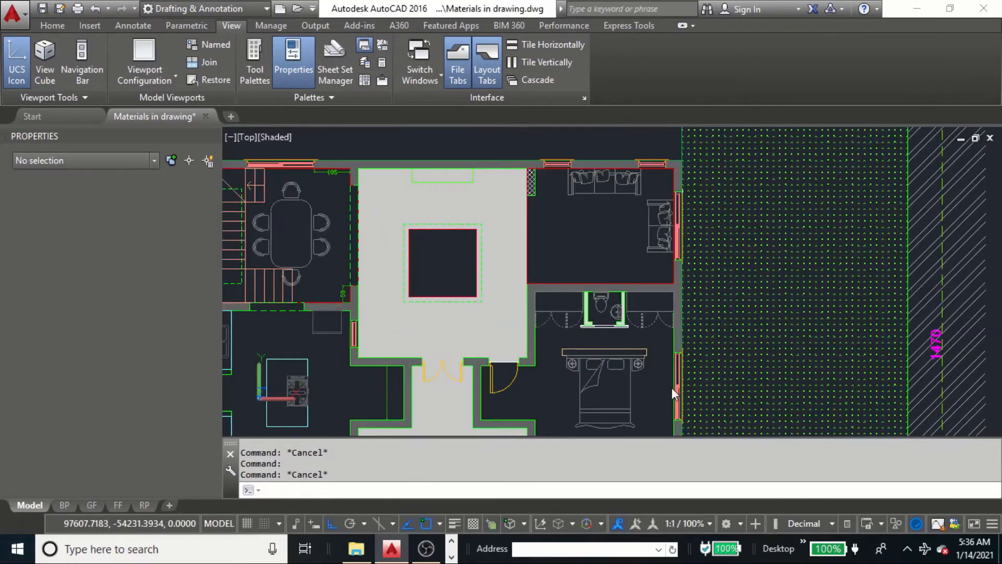
# - Open the Materials Browser and close the Properties palette to free drawing space
pyautogui.write('mat')
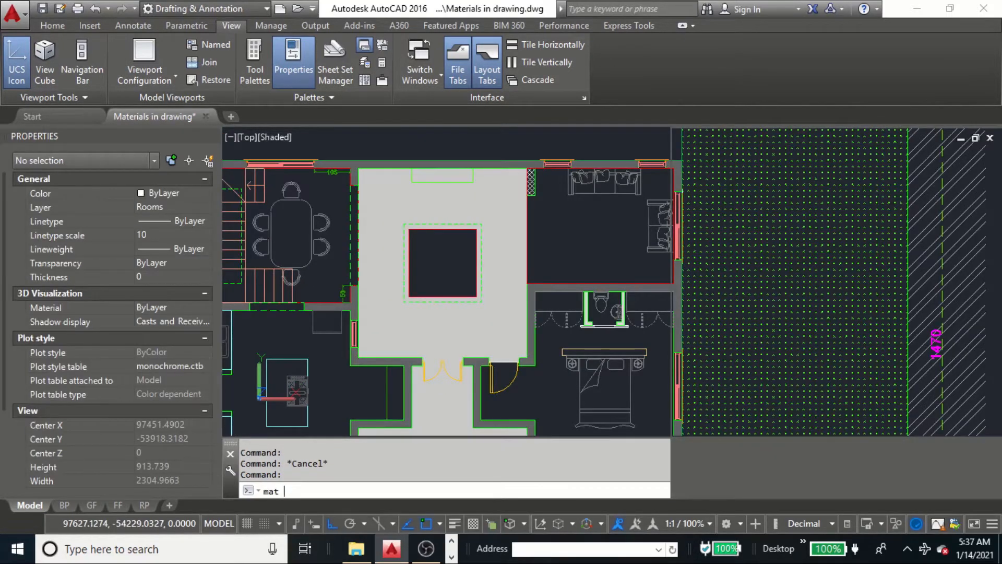
pyautogui.press('Return')
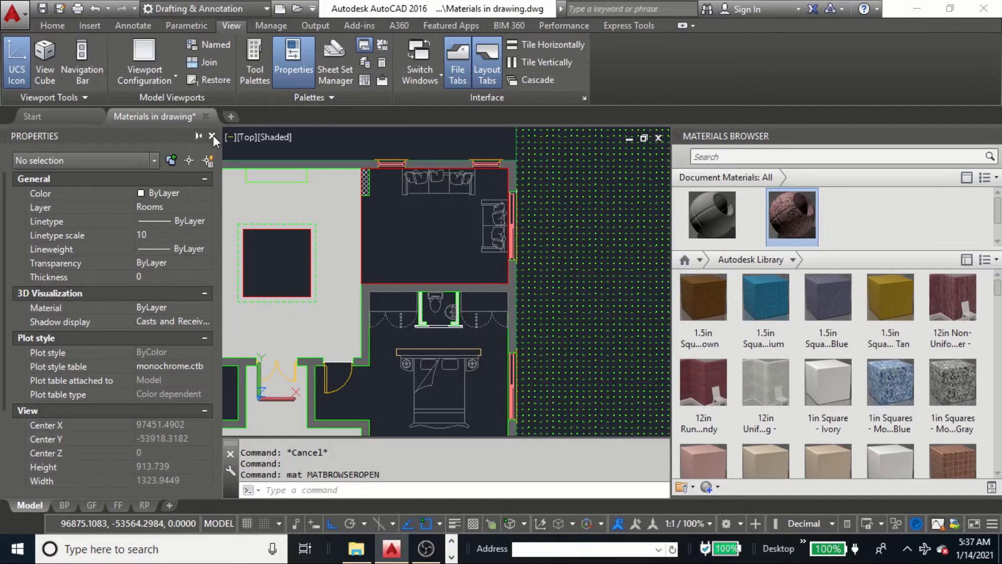
pyautogui.click(213, 137)
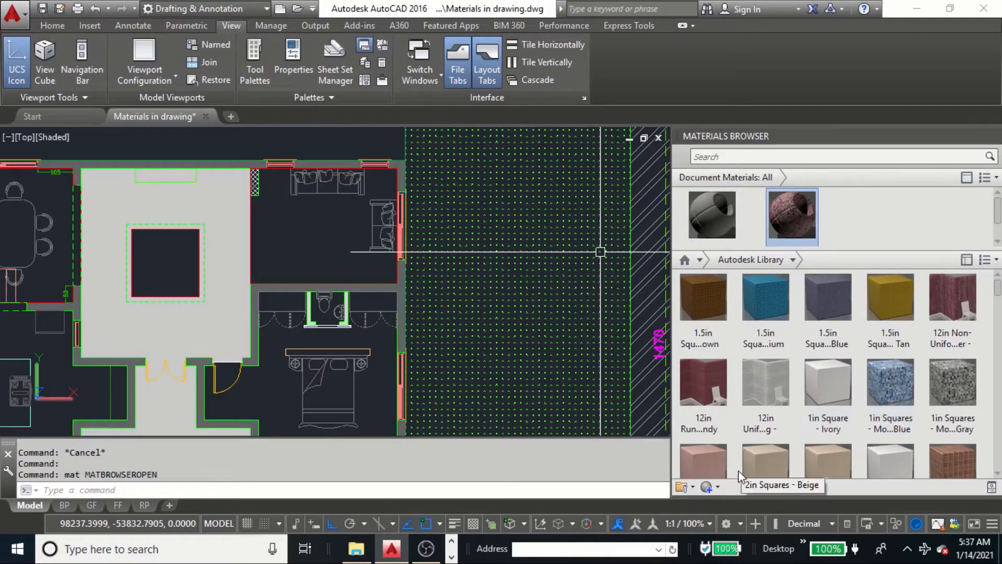
# - Create a new generic material and delete the existing red speckled material from the document materials
pyautogui.scroll(-1, 783, 475)
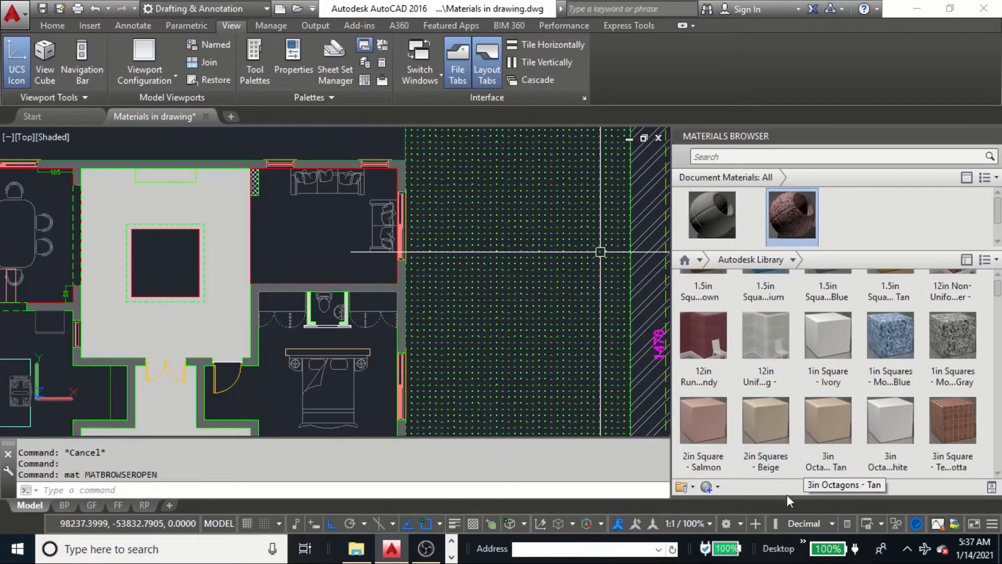
pyautogui.click(718, 488)
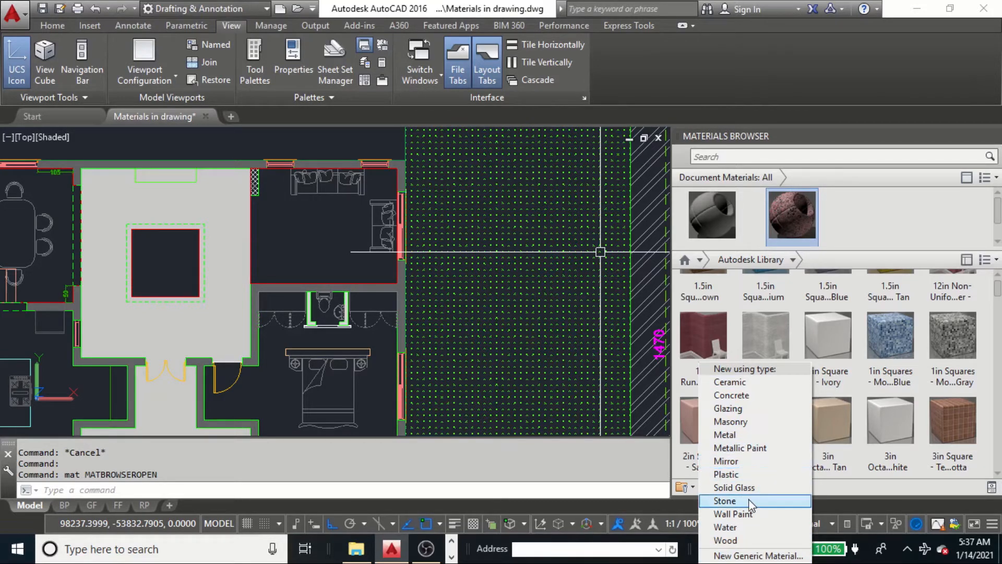
pyautogui.click(769, 557)
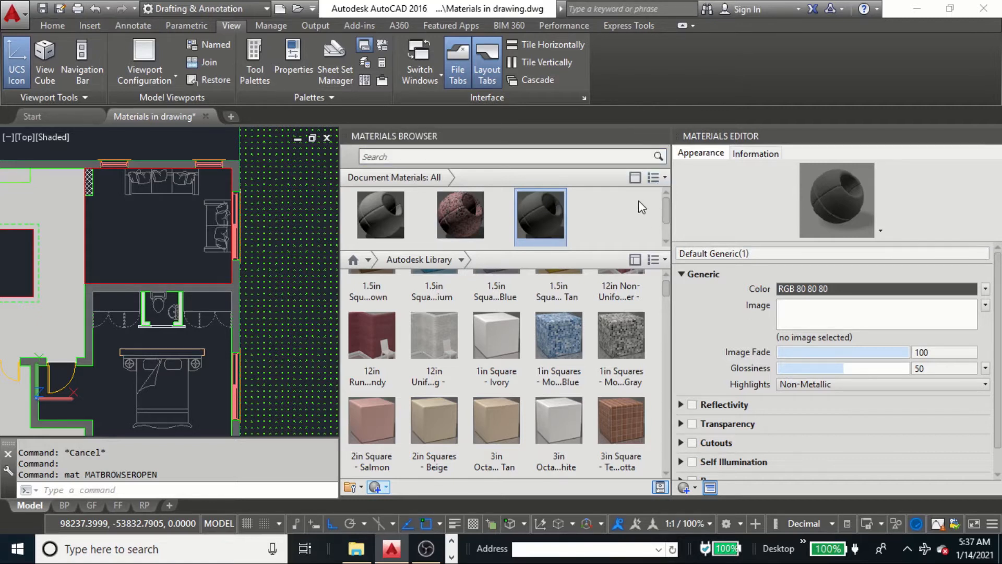
pyautogui.rightClick(467, 206)
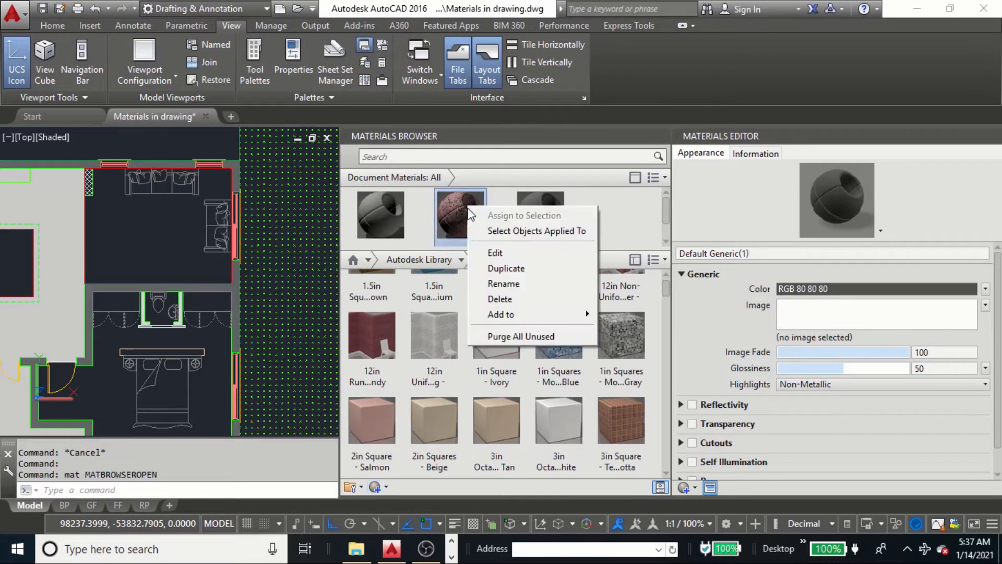
pyautogui.click(513, 301)
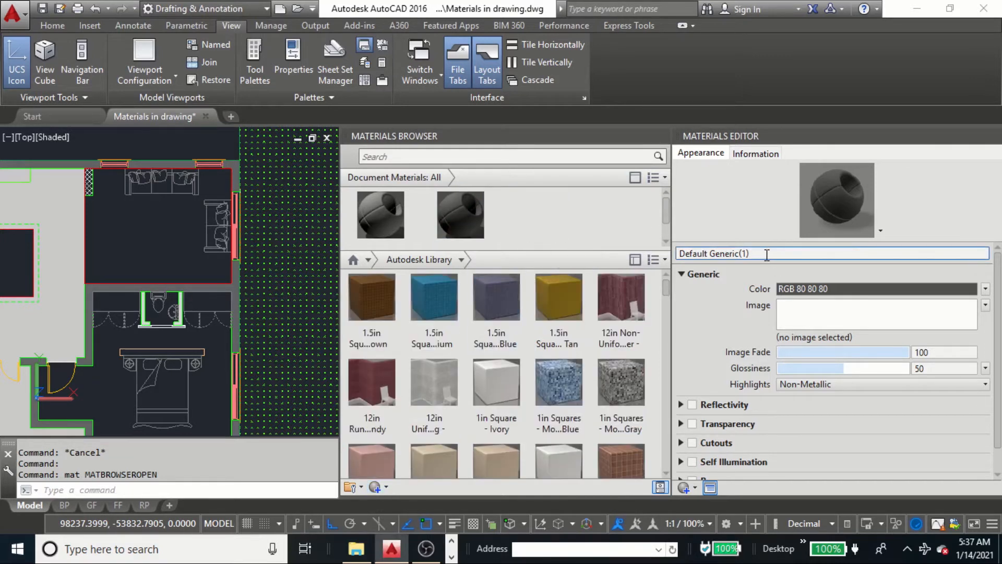
# - Rename the new generic material as mat1
pyautogui.click(766, 254)
pyautogui.moveTo(743, 259); pyautogui.dragTo(720, 265)
pyautogui.moveTo(781, 254); pyautogui.dragTo(599, 260)
pyautogui.write('mat1')
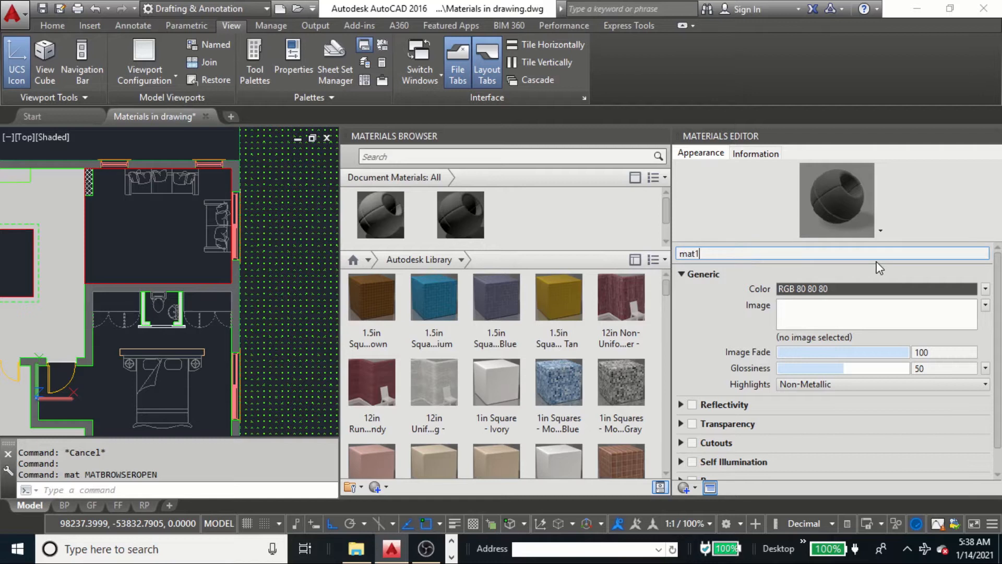
pyautogui.press('Return')
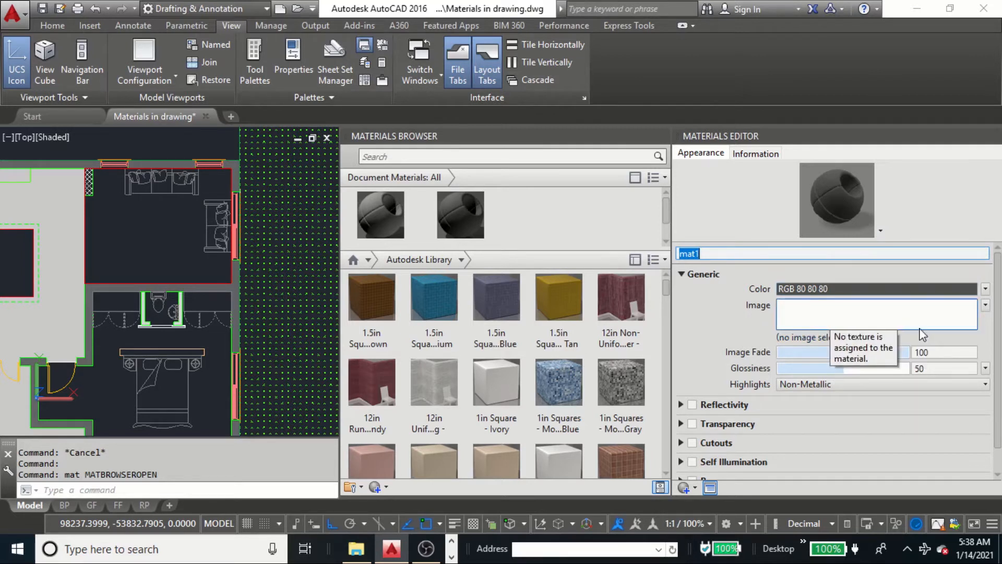
# - Show the texture files as large icons and assign Finishes.Masonry Flooring.Terrazzo.Black-Red as the image of mat1
pyautogui.click(883, 316)
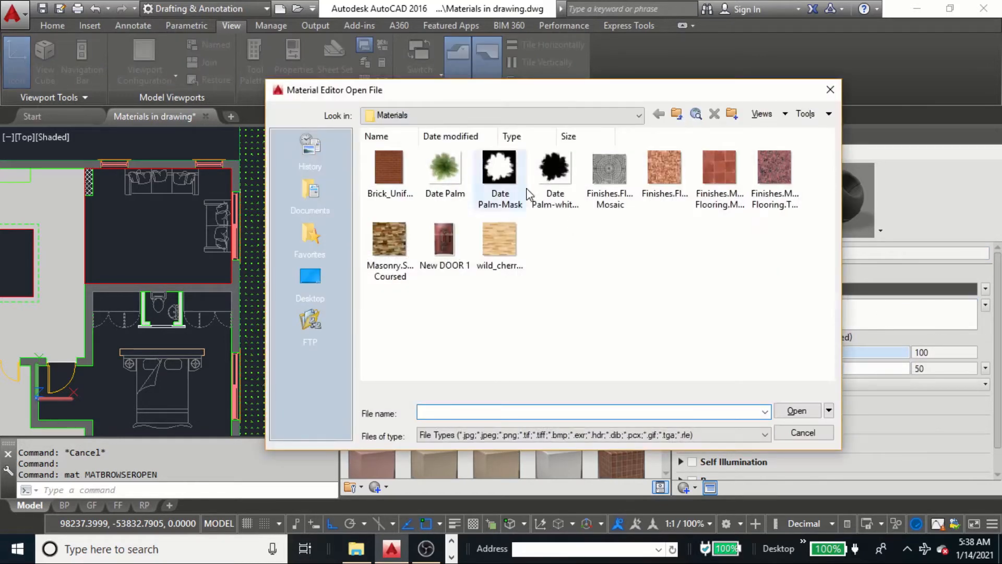
pyautogui.rightClick(665, 257)
pyautogui.moveTo(763, 267)
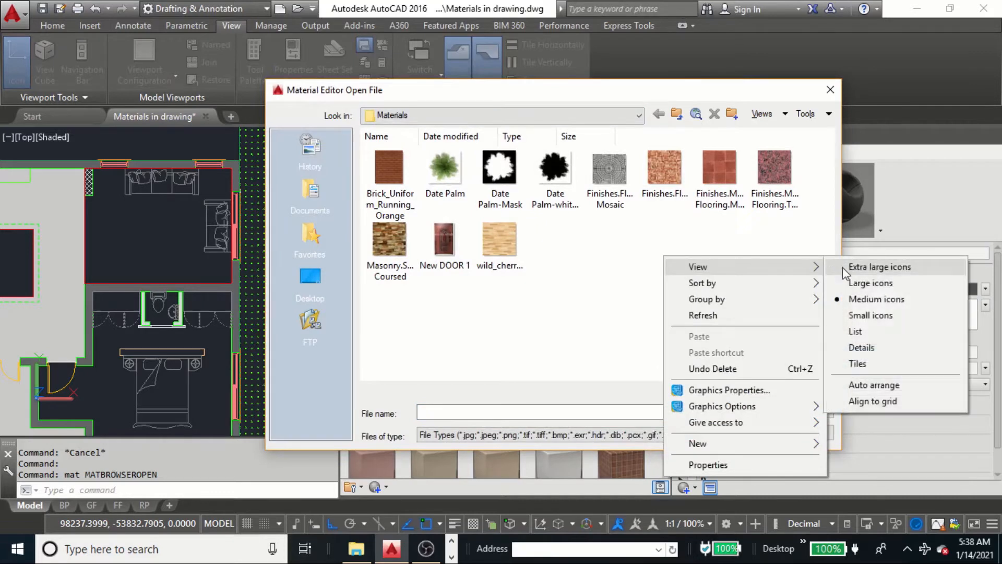
pyautogui.click(871, 285)
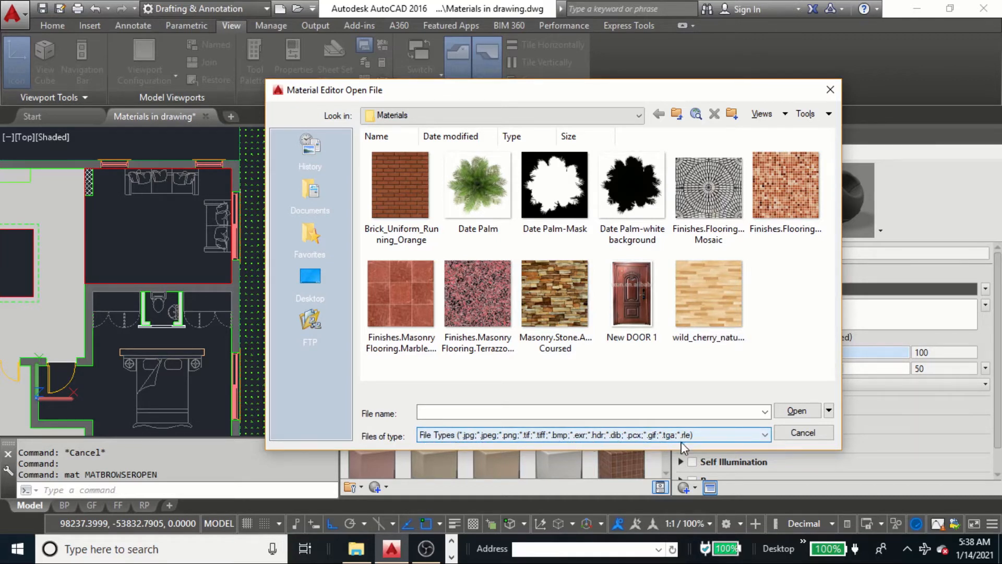
pyautogui.click(480, 295)
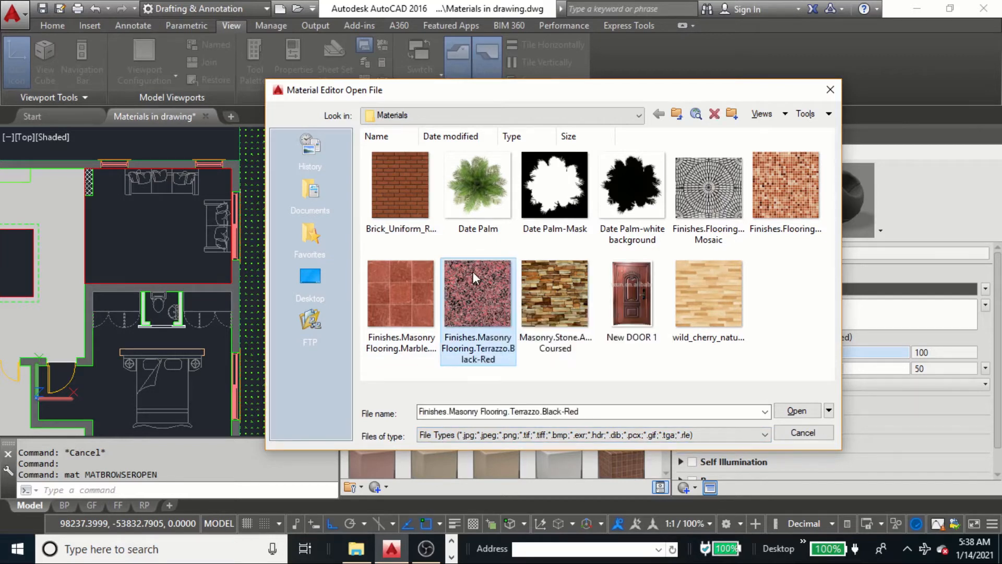
pyautogui.click(798, 412)
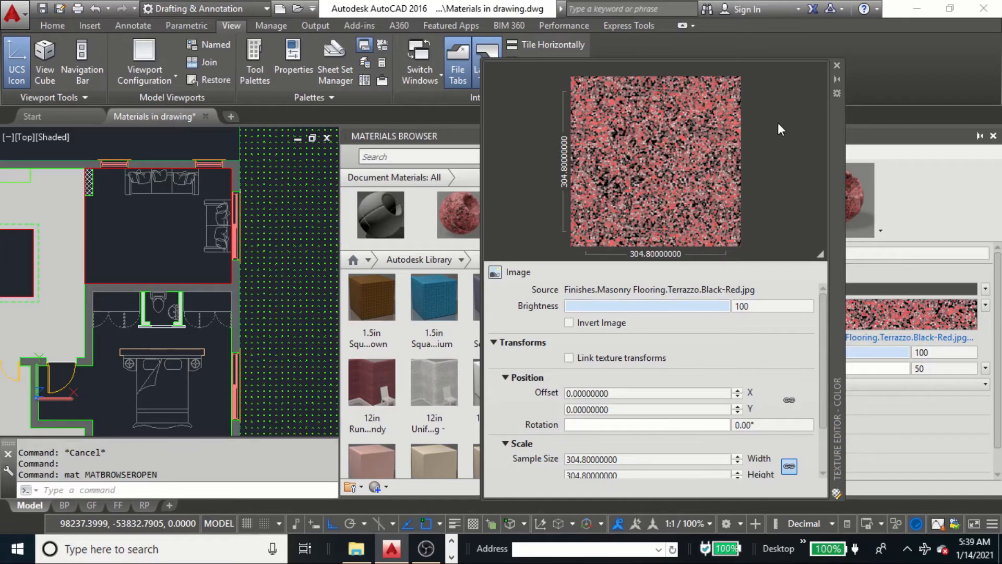
pyautogui.click(836, 65)
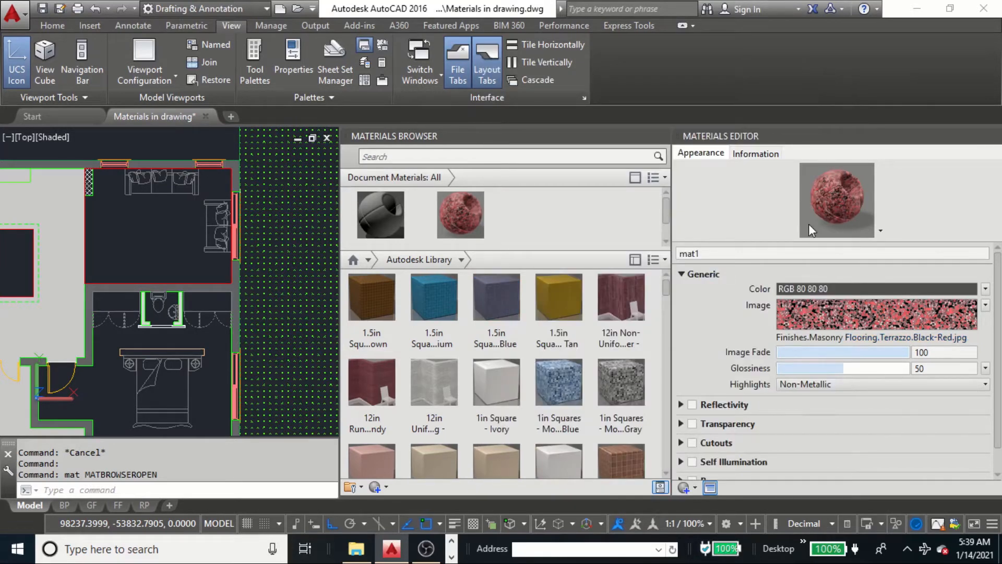
# - Assign the mat1 material to the entrance region below the central hall
pyautogui.scroll(-2, 212, 198)
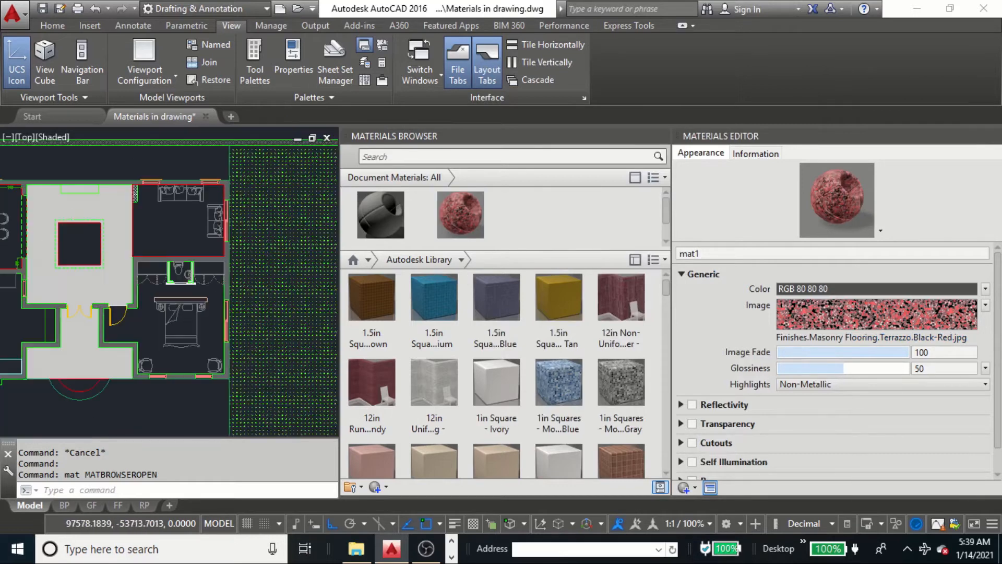
pyautogui.scroll(-2, 224, 214)
pyautogui.moveTo(228, 333)
pyautogui.mouseDown(button='middle')
pyautogui.moveTo(249, 293)
pyautogui.moveTo(274, 289)
pyautogui.mouseUp(button='middle')
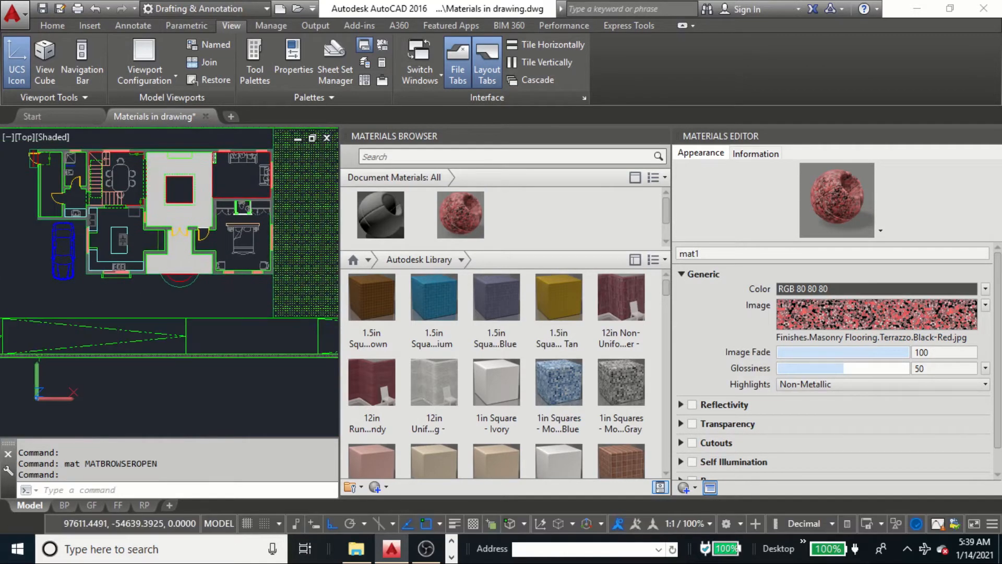
pyautogui.scroll(5, 184, 261)
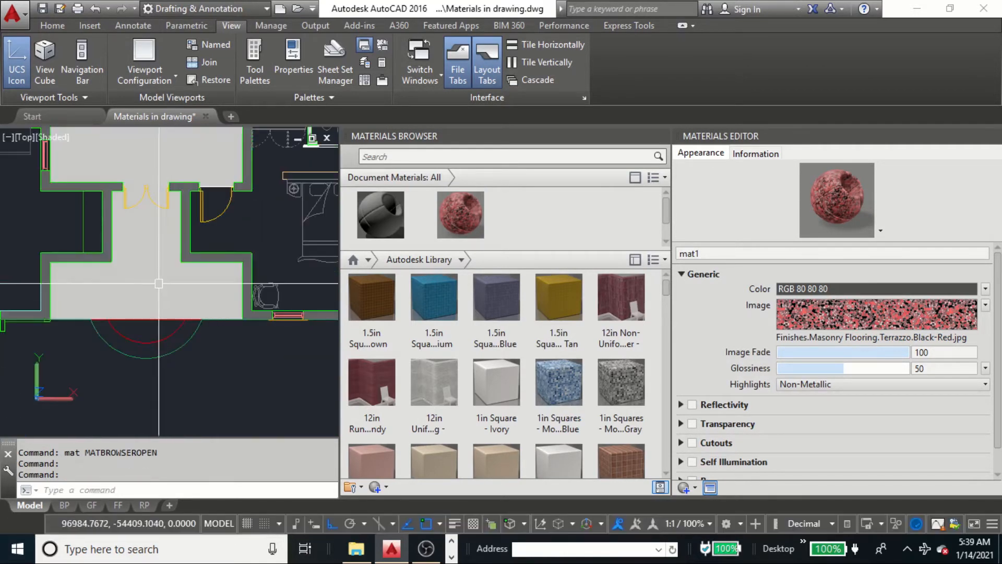
pyautogui.click(176, 278)
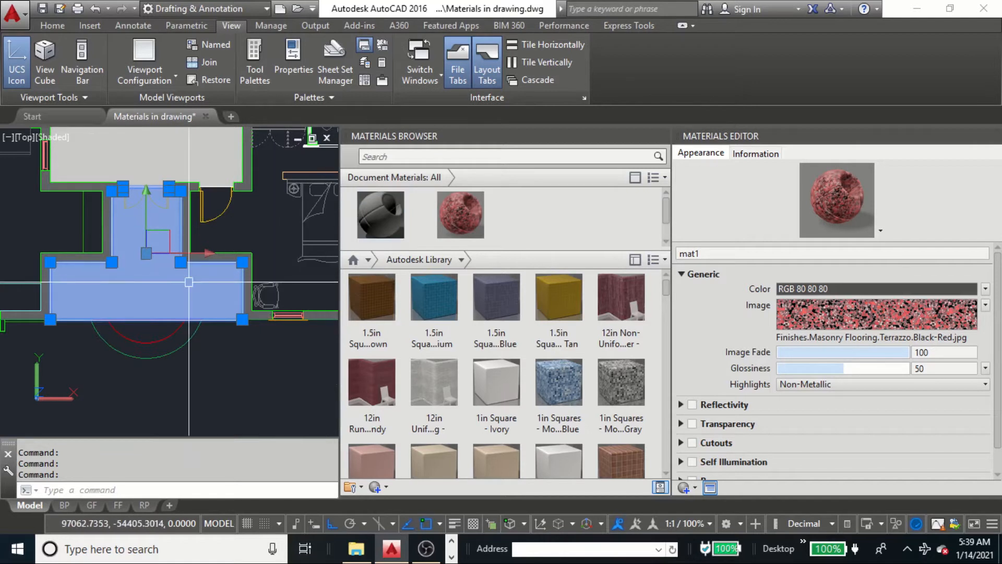
pyautogui.moveTo(86, 335); pyautogui.dragTo(144, 372, button='middle')
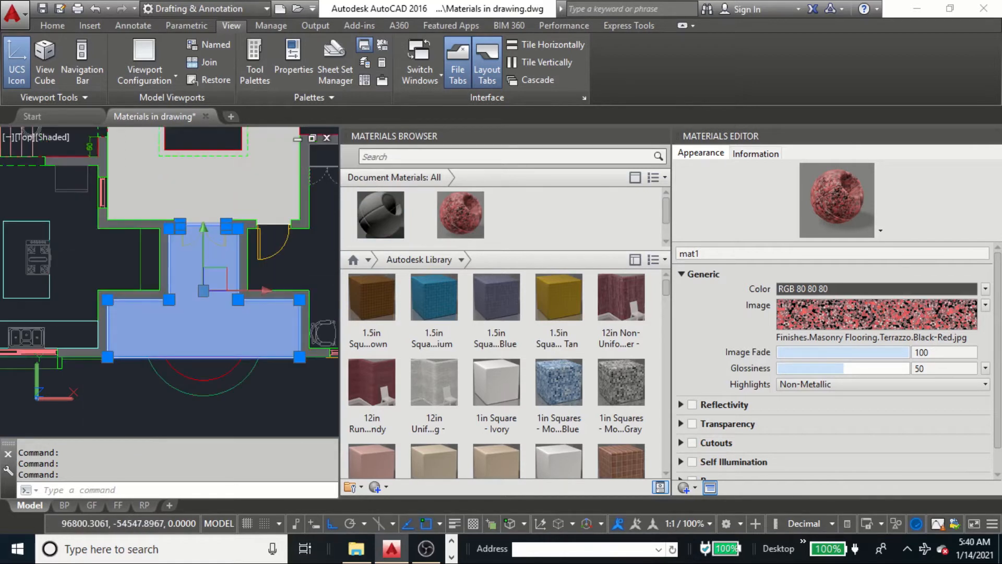
pyautogui.click(463, 211)
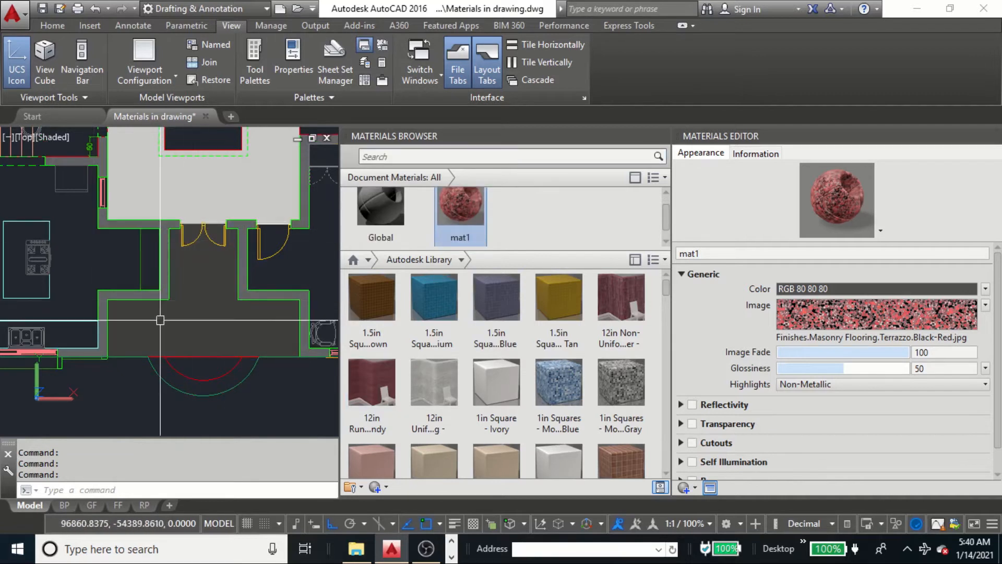
pyautogui.scroll(1, 50, 314)
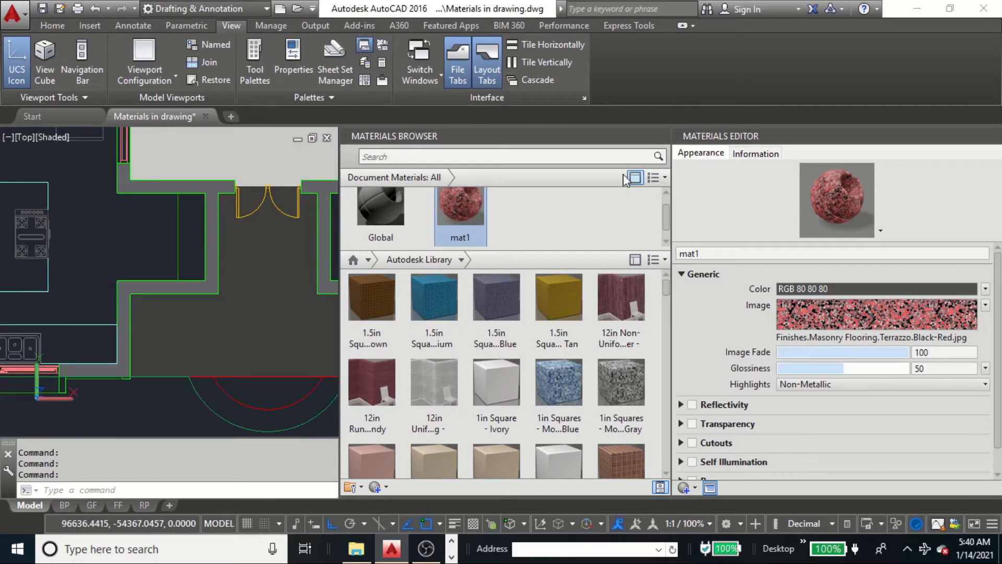
# - Close the materials browser and switch the viewport's visual style from Shaded to Realistic
pyautogui.click(663, 137)
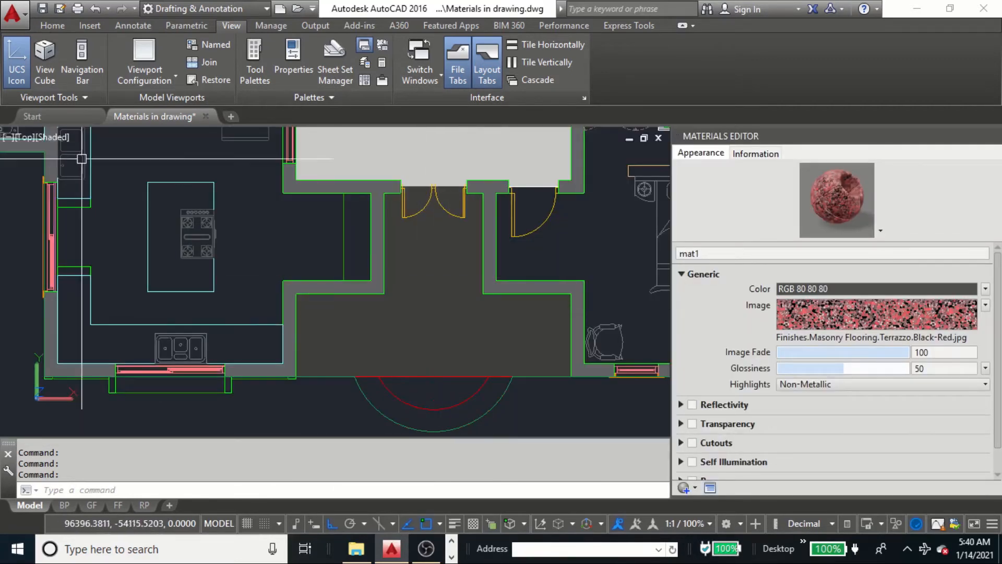
pyautogui.moveTo(87, 163); pyautogui.dragTo(53, 260, button='middle')
pyautogui.moveTo(52, 189); pyautogui.dragTo(84, 340)
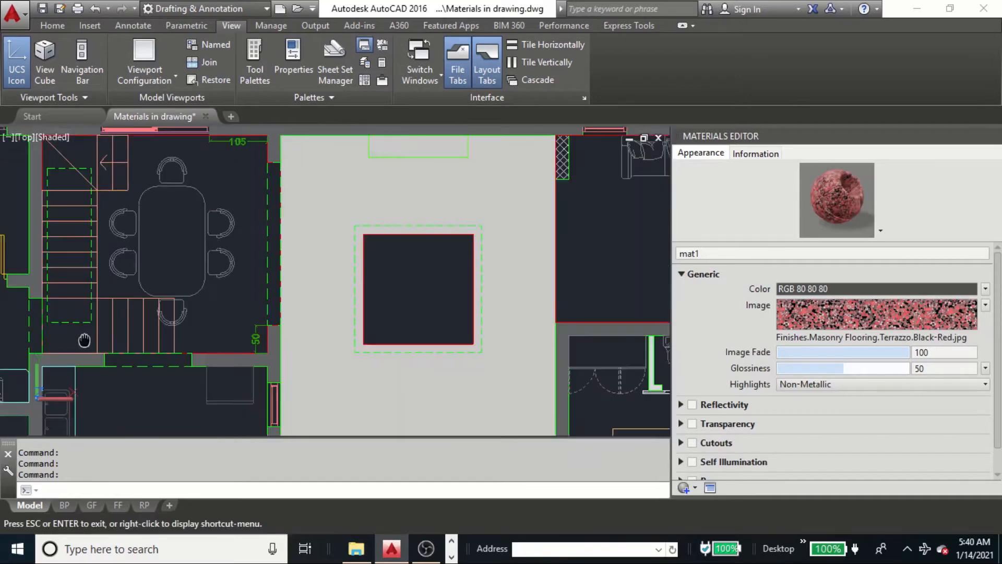
pyautogui.moveTo(84, 341); pyautogui.dragTo(88, 354, button='middle')
pyautogui.moveTo(31, 196); pyautogui.dragTo(87, 217, button='middle')
pyautogui.click(60, 137)
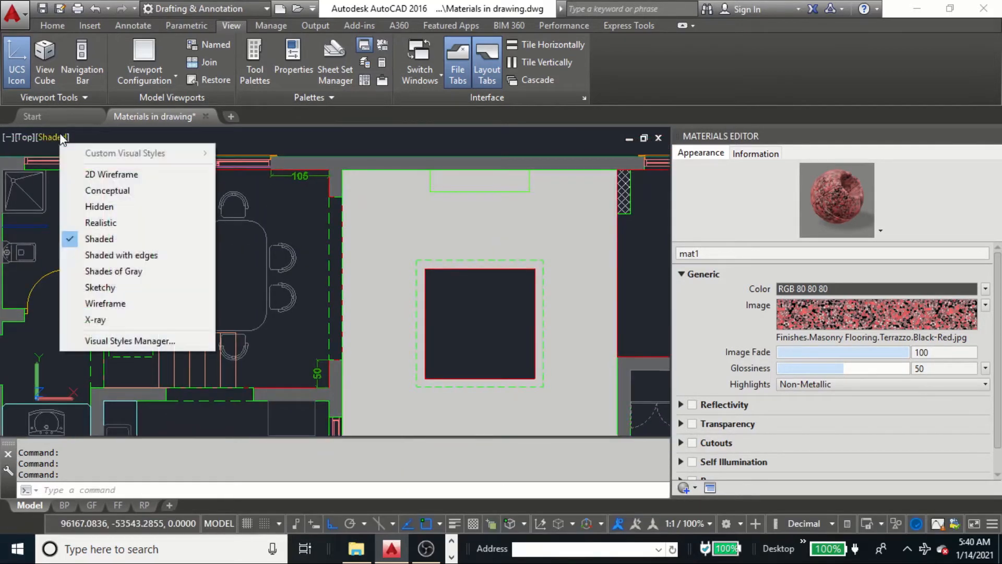
pyautogui.click(101, 222)
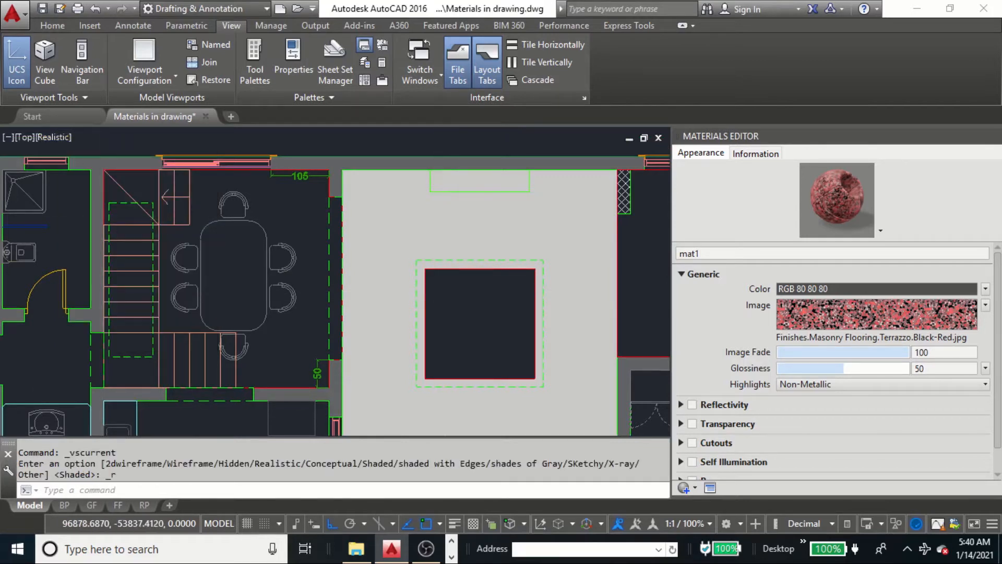
# - Open the terrazzo texture of mat1 for editing and set its sample size to 500 in width and height
pyautogui.scroll(-4, 440, 310)
pyautogui.moveTo(440, 310); pyautogui.dragTo(397, 157, button='middle')
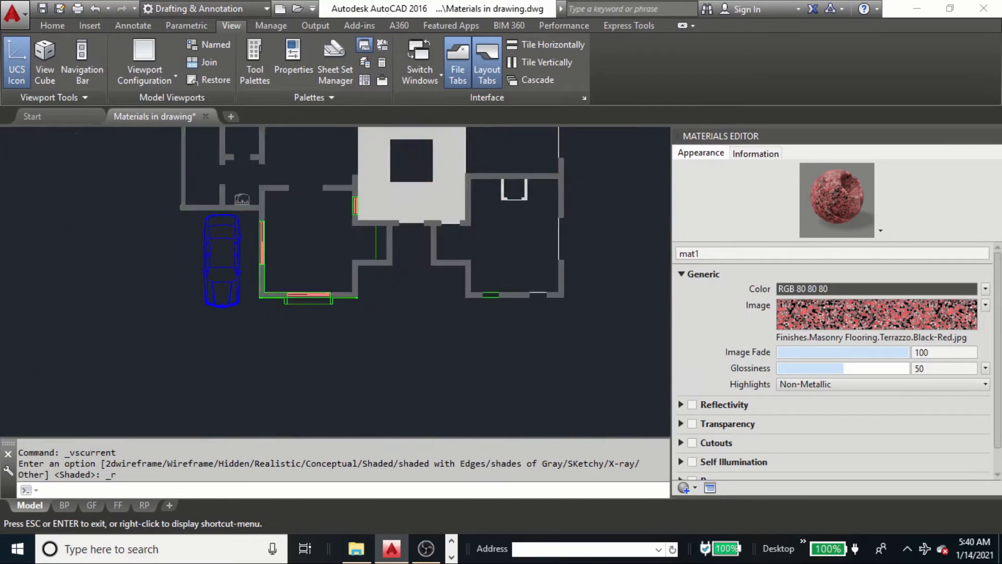
pyautogui.press('Escape')
pyautogui.press('Escape')
pyautogui.scroll(5, 408, 214)
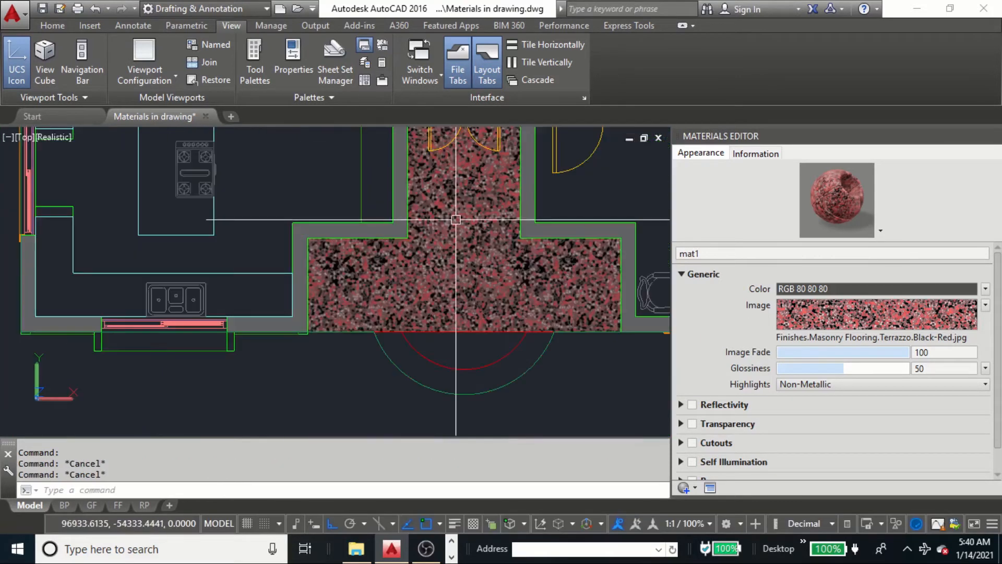
pyautogui.moveTo(456, 219); pyautogui.dragTo(418, 289, button='middle')
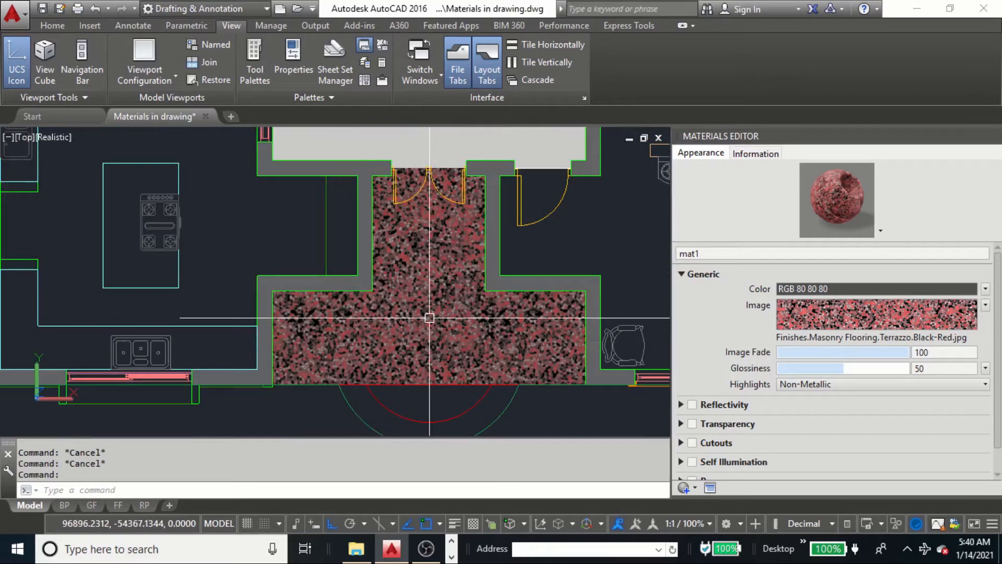
pyautogui.click(851, 318)
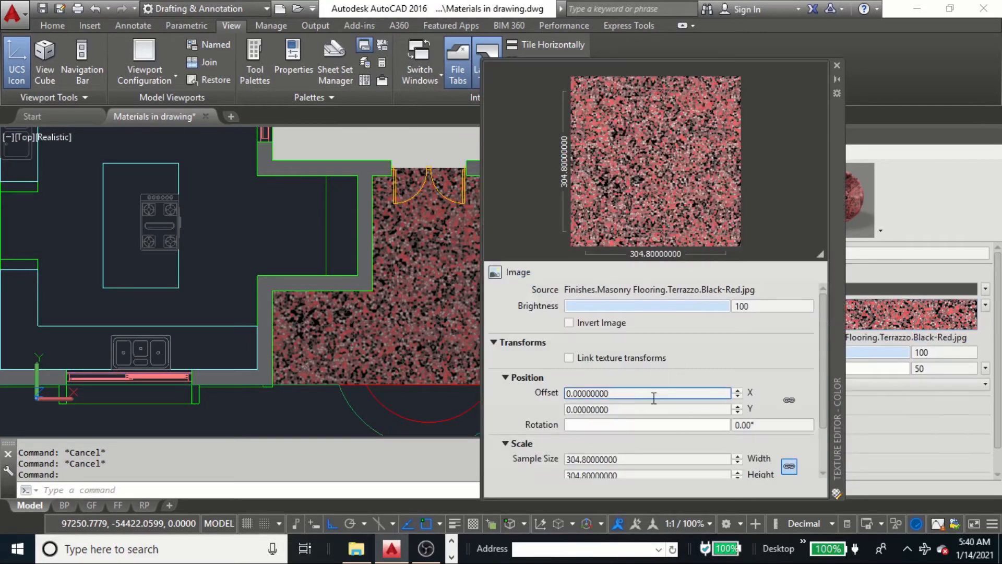
pyautogui.doubleClick(641, 459)
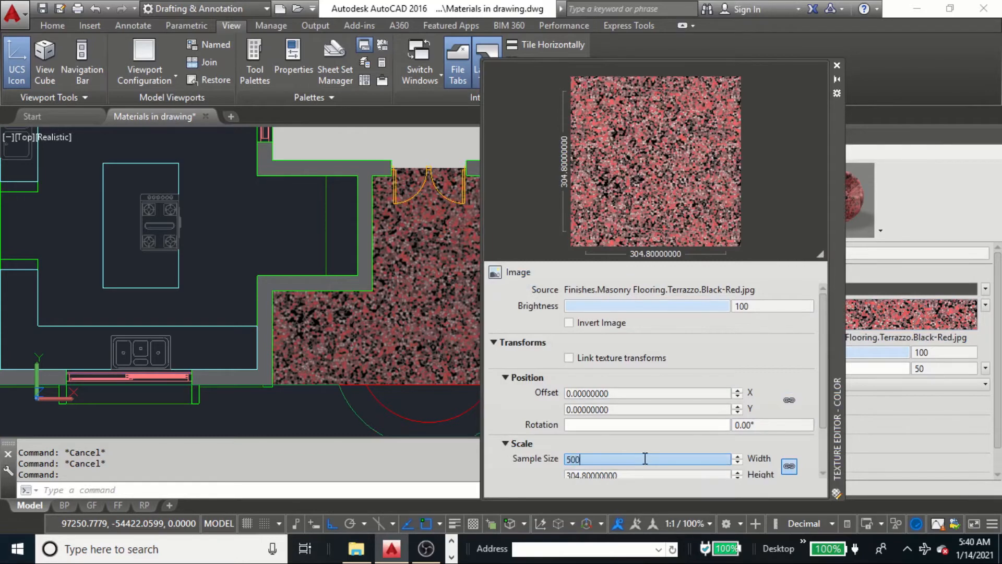
pyautogui.click(648, 472)
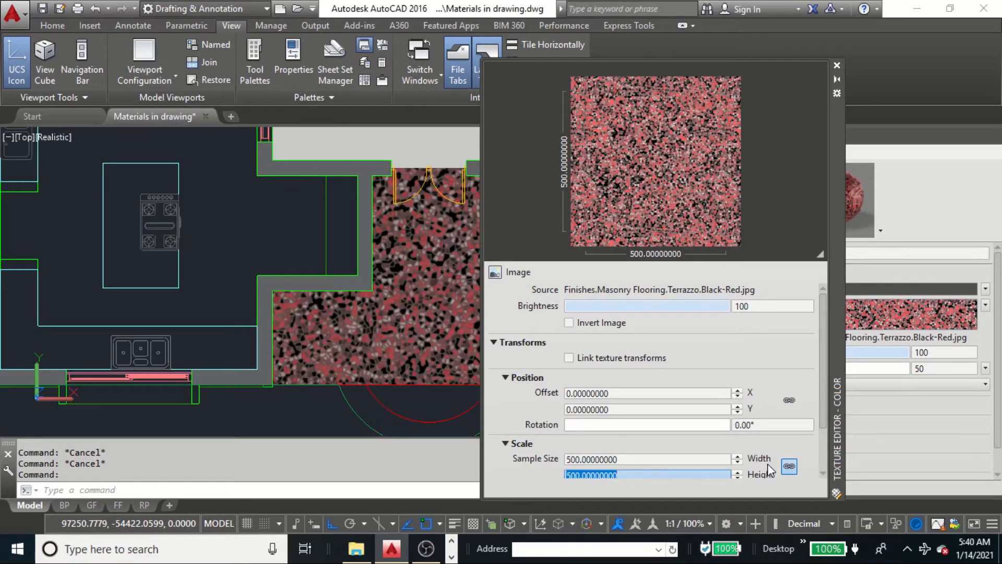
# - Set the terrazzo texture's sample size to 200 in width and height and close the texture editor
pyautogui.click(570, 393)
pyautogui.click(625, 458)
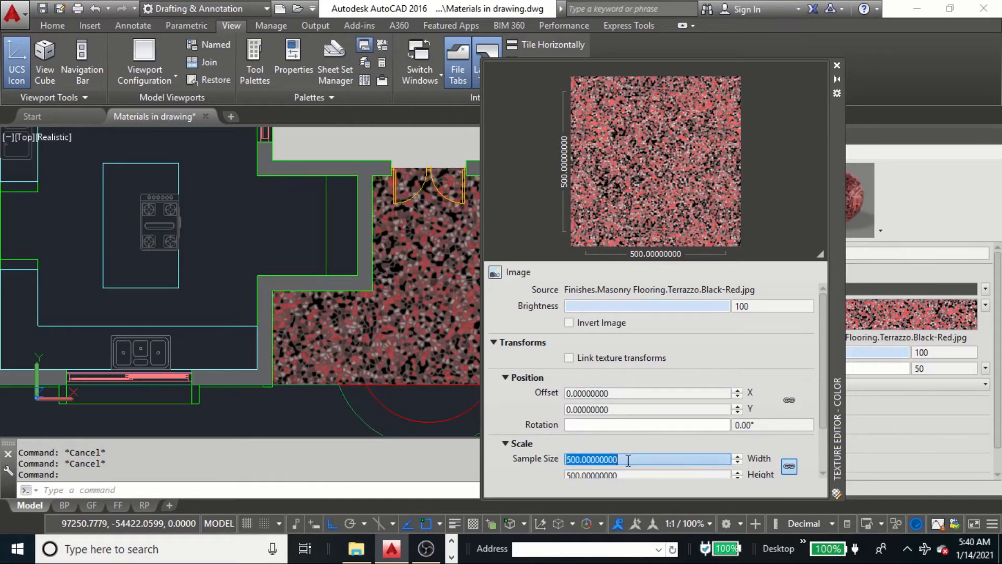
pyautogui.write('200')
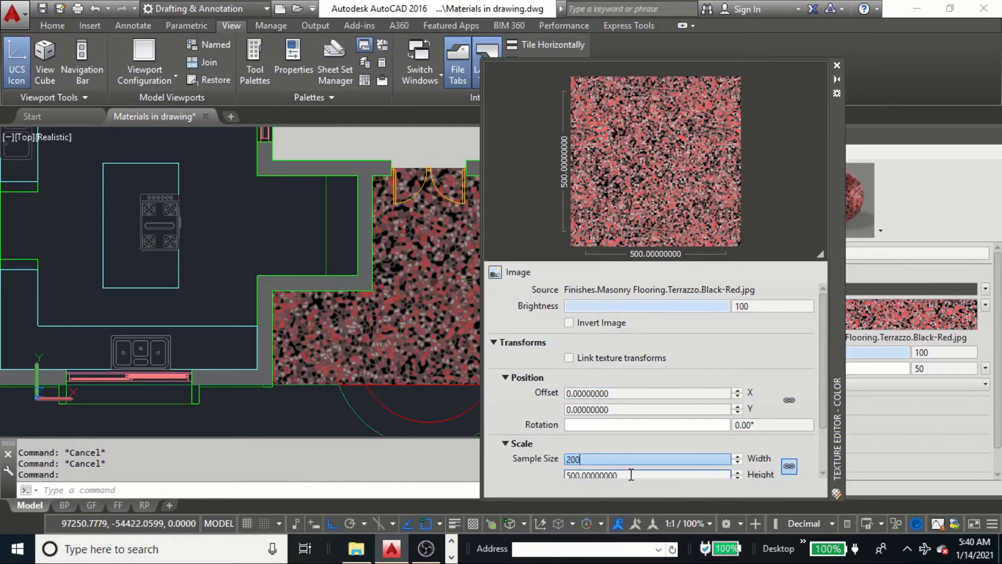
pyautogui.press('Tab')
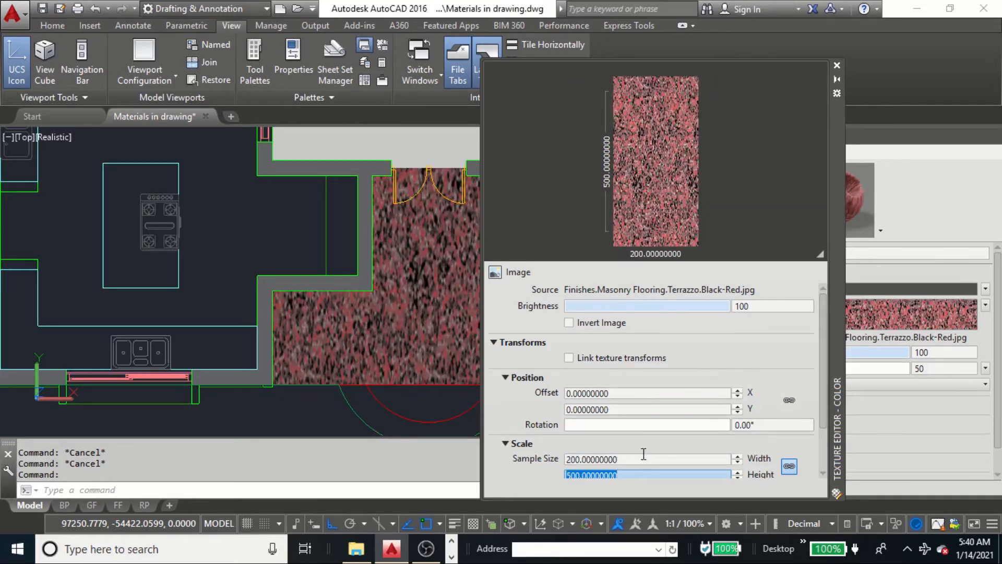
pyautogui.click(672, 460)
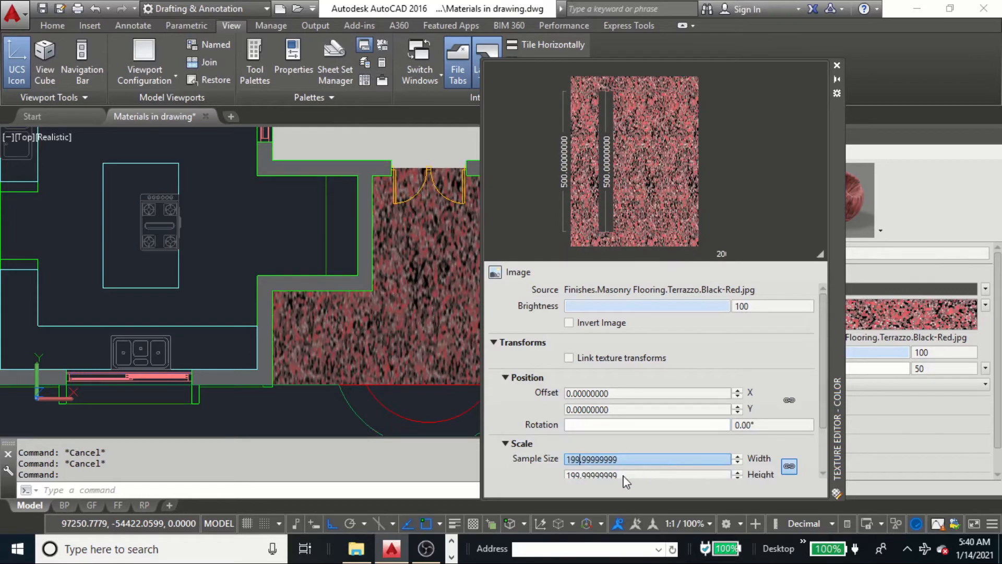
pyautogui.scroll(-1, 823, 292)
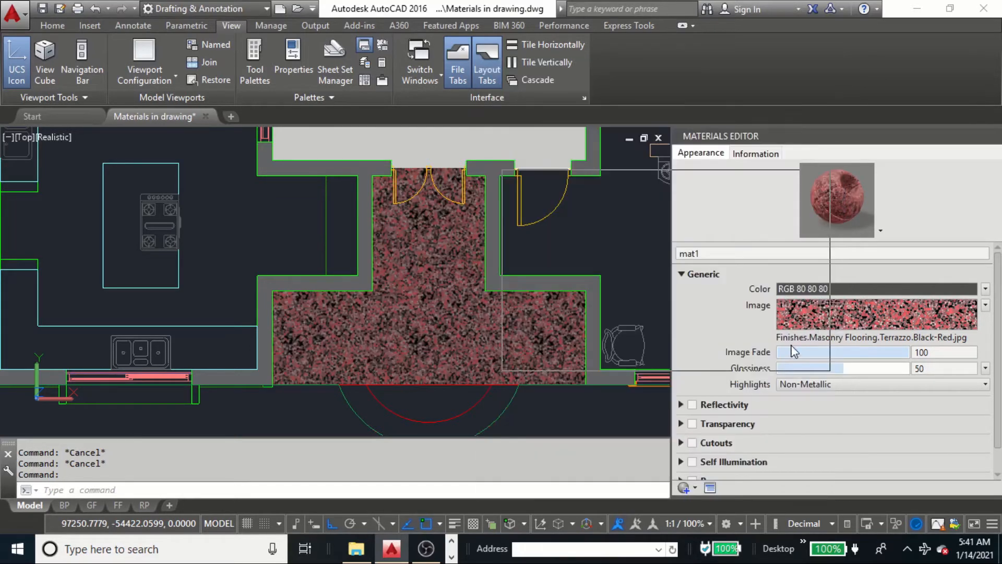
pyautogui.click(796, 313)
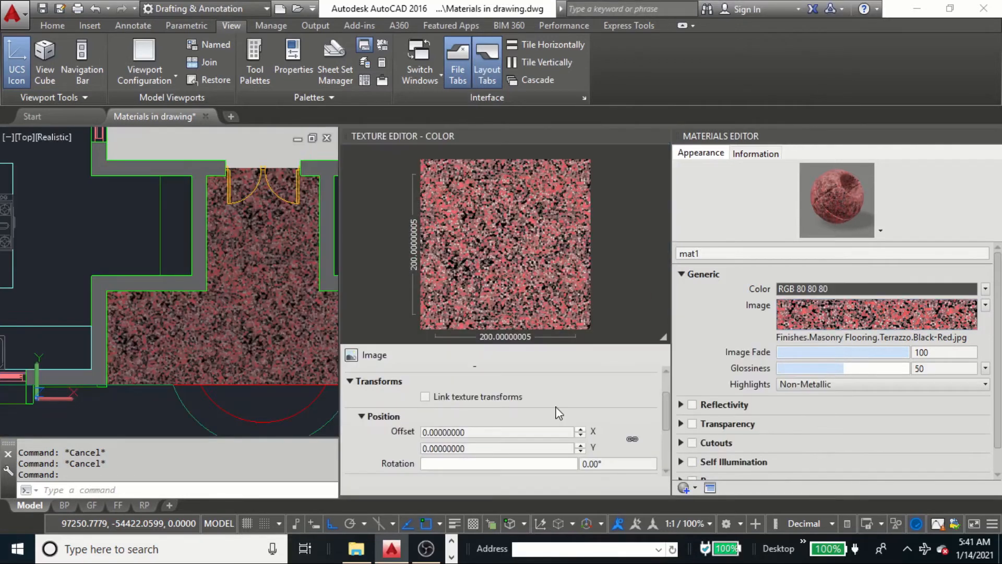
pyautogui.scroll(-2, 585, 417)
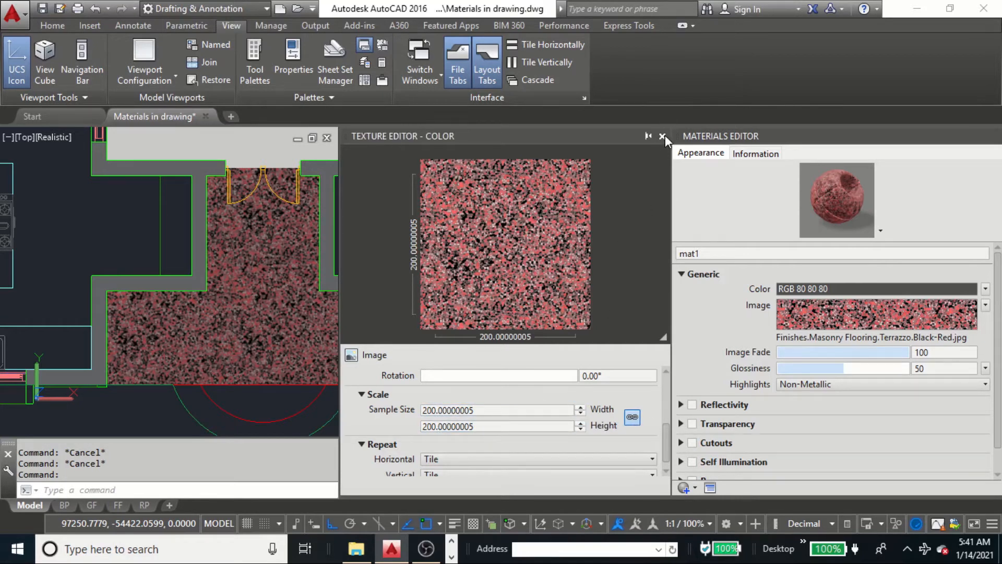
pyautogui.click(662, 136)
# - Create a second generic material and name it mat2
pyautogui.scroll(-5, 436, 336)
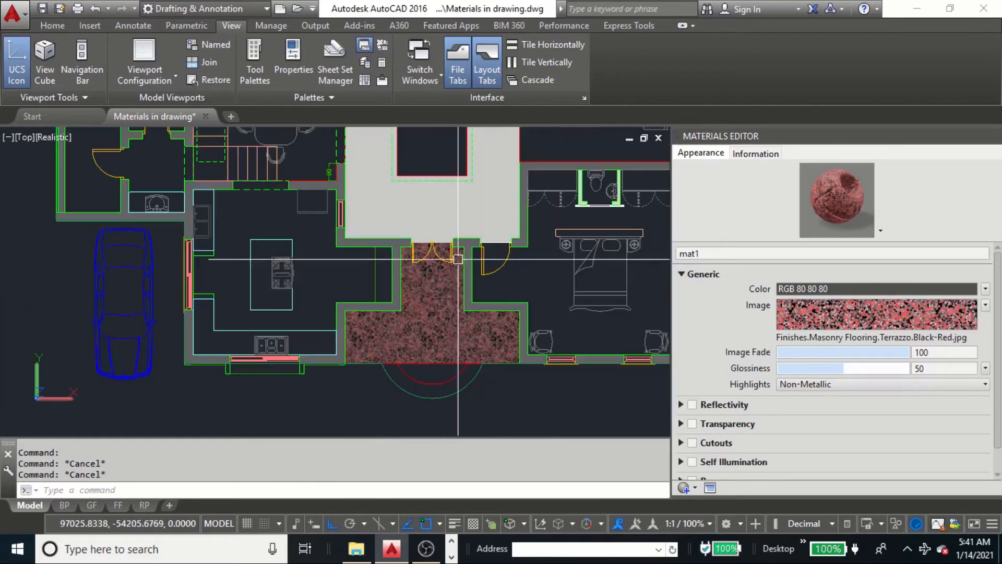
pyautogui.scroll(4, 443, 323)
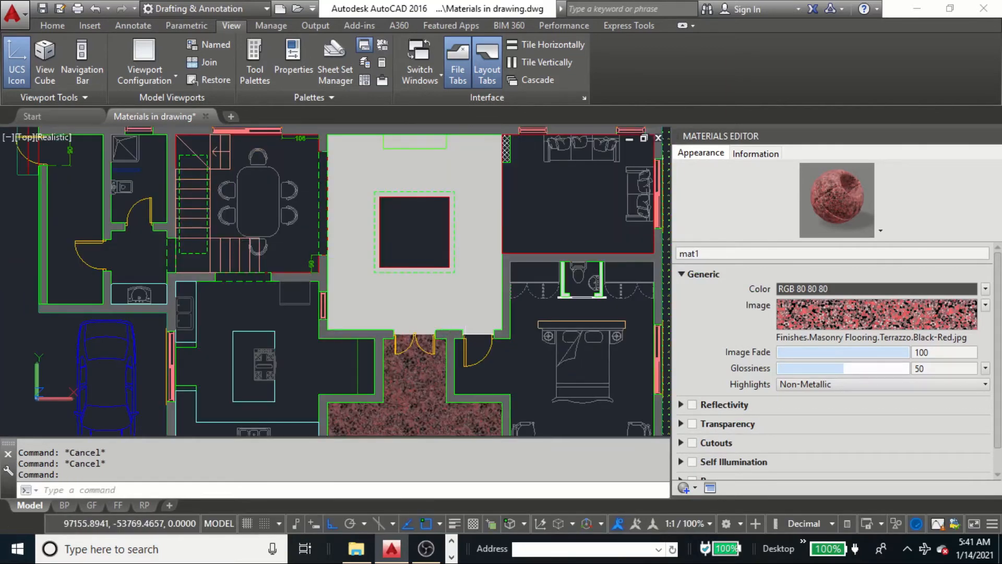
pyautogui.moveTo(486, 205); pyautogui.dragTo(493, 242, button='middle')
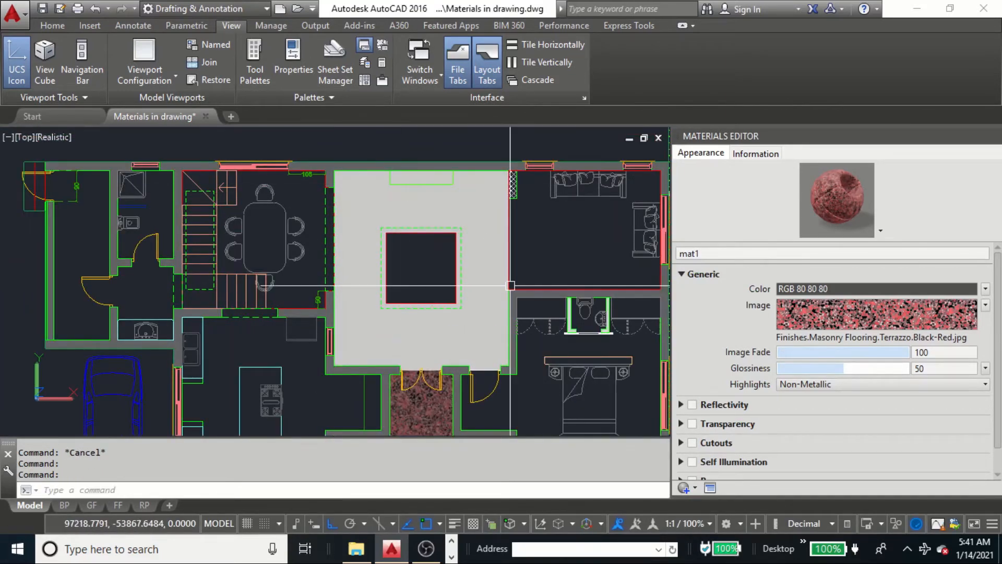
pyautogui.click(696, 489)
pyautogui.press('Escape')
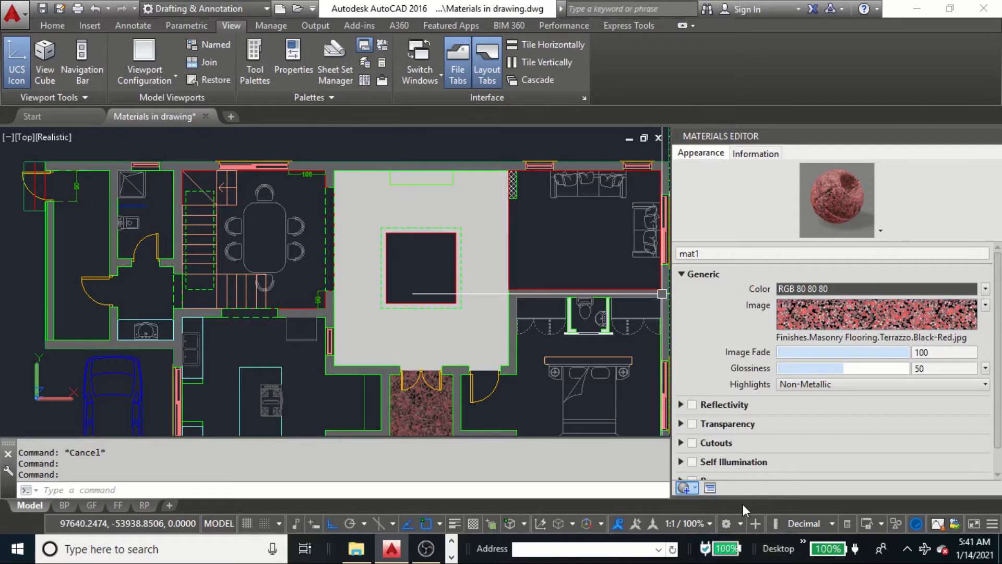
pyautogui.click(741, 254)
pyautogui.write('mat2')
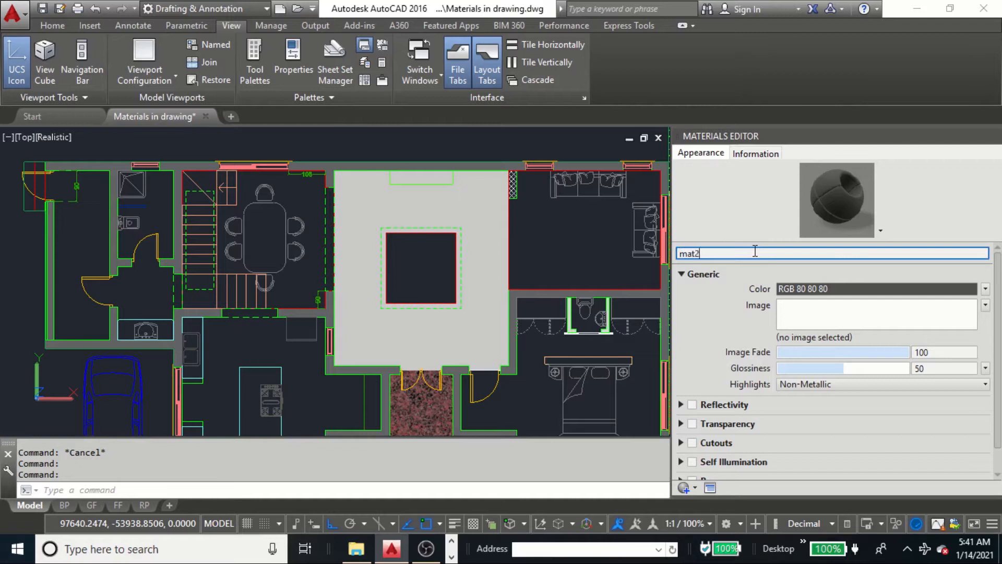
pyautogui.click(756, 251)
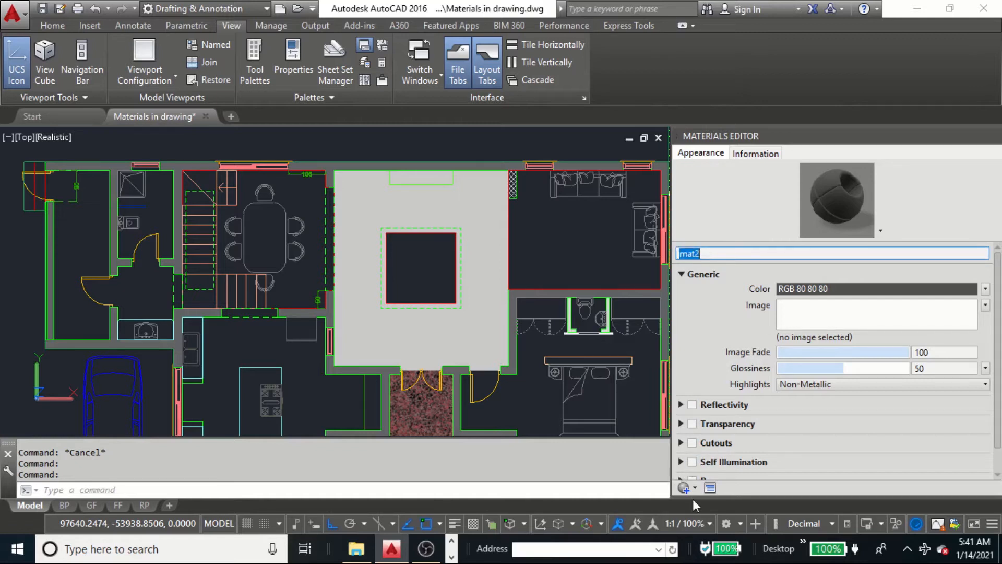
# - Show the texture files as large icons and assign Finishes.Masonry Flooring.Marble.Rose as the image of mat2
pyautogui.click(843, 317)
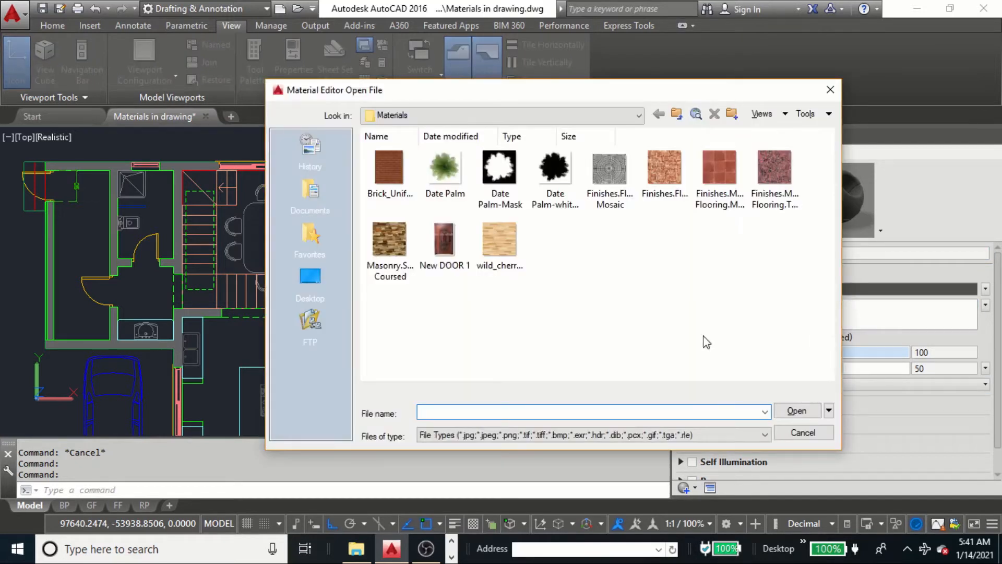
pyautogui.rightClick(622, 262)
pyautogui.moveTo(760, 273)
pyautogui.click(802, 277)
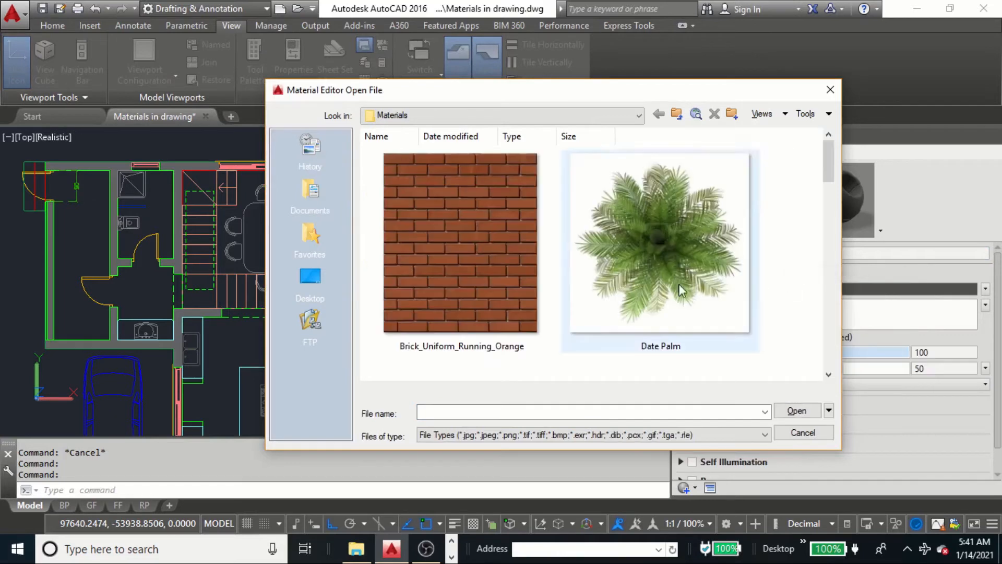
pyautogui.rightClick(797, 189)
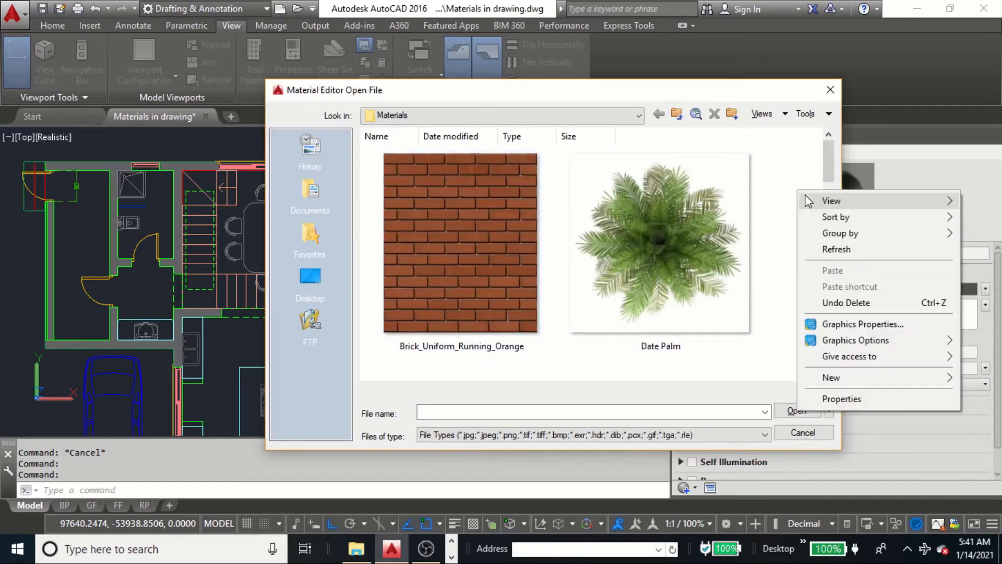
pyautogui.moveTo(864, 204)
pyautogui.click(754, 217)
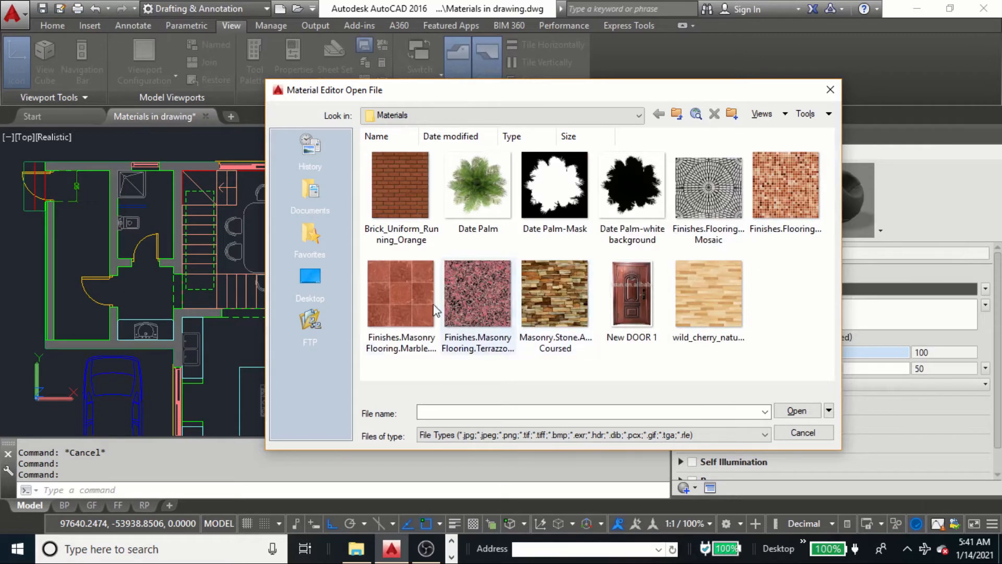
pyautogui.click(402, 289)
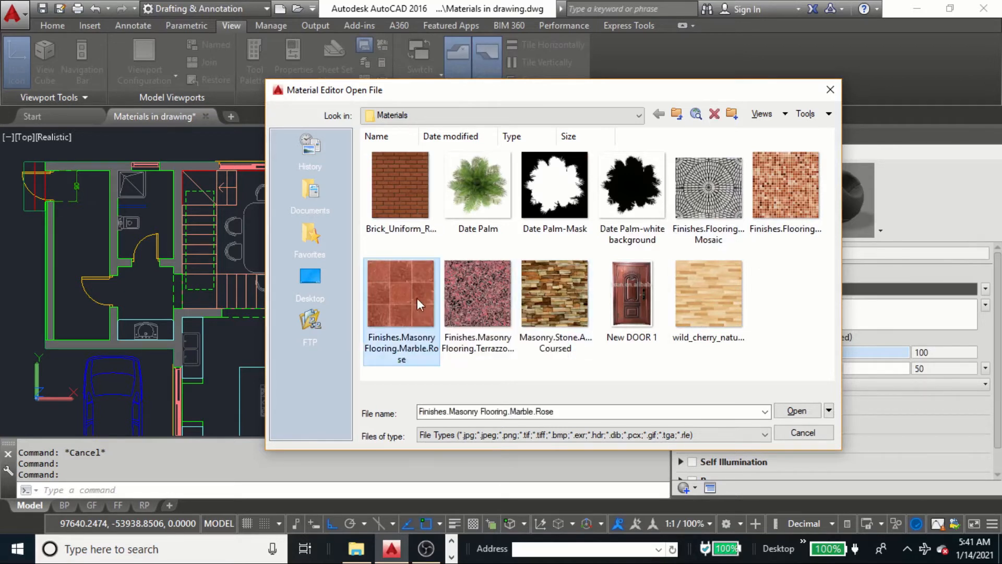
pyautogui.click(797, 411)
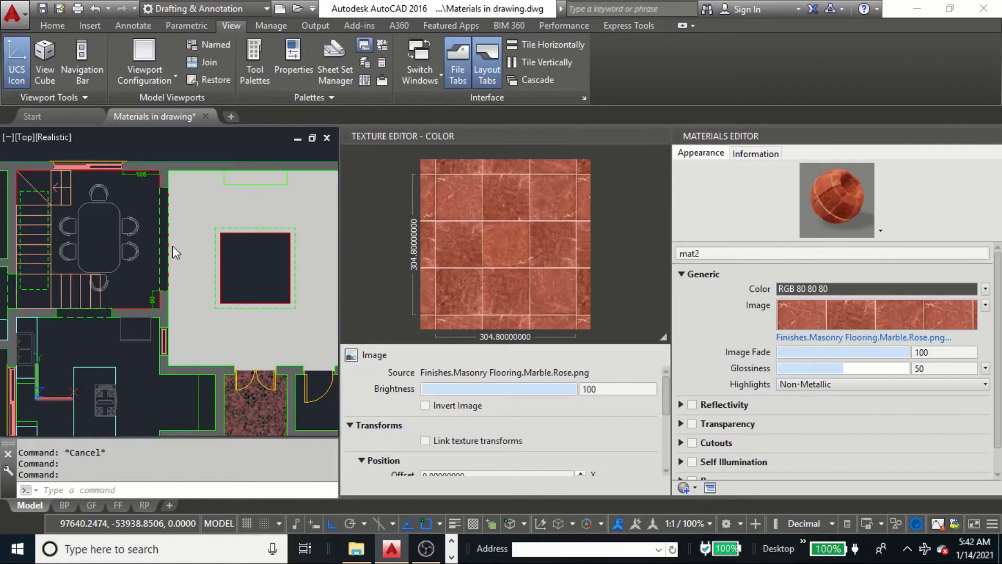
# - Close the texture and materials editors, leaving the central hall region unselected, and open the materials browser
pyautogui.click(240, 245)
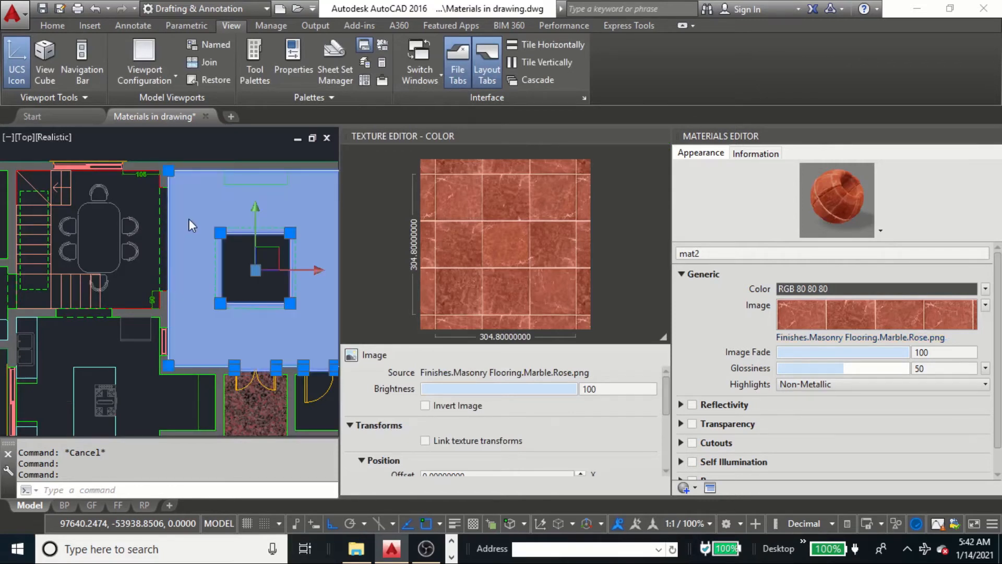
pyautogui.press('Escape')
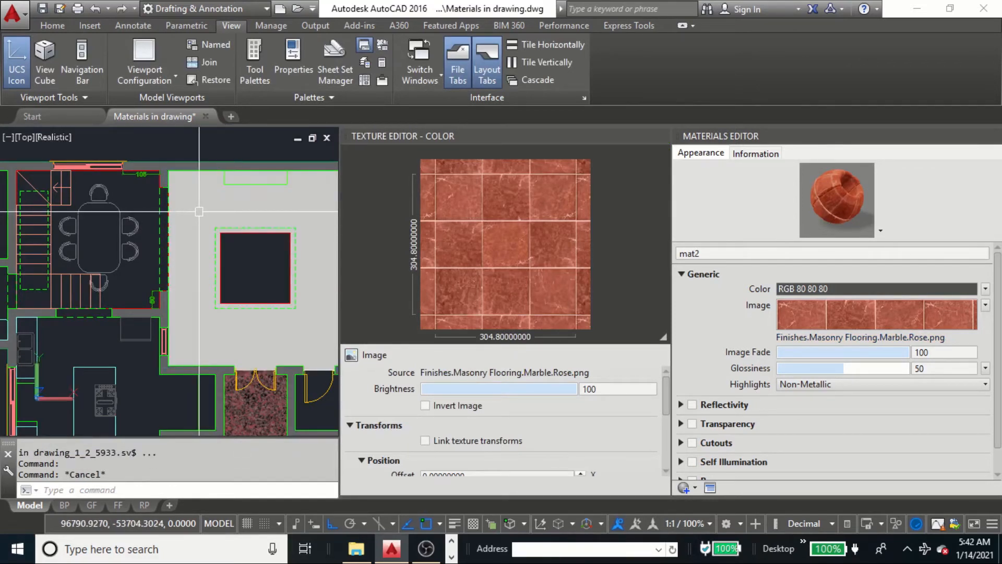
pyautogui.click(295, 211)
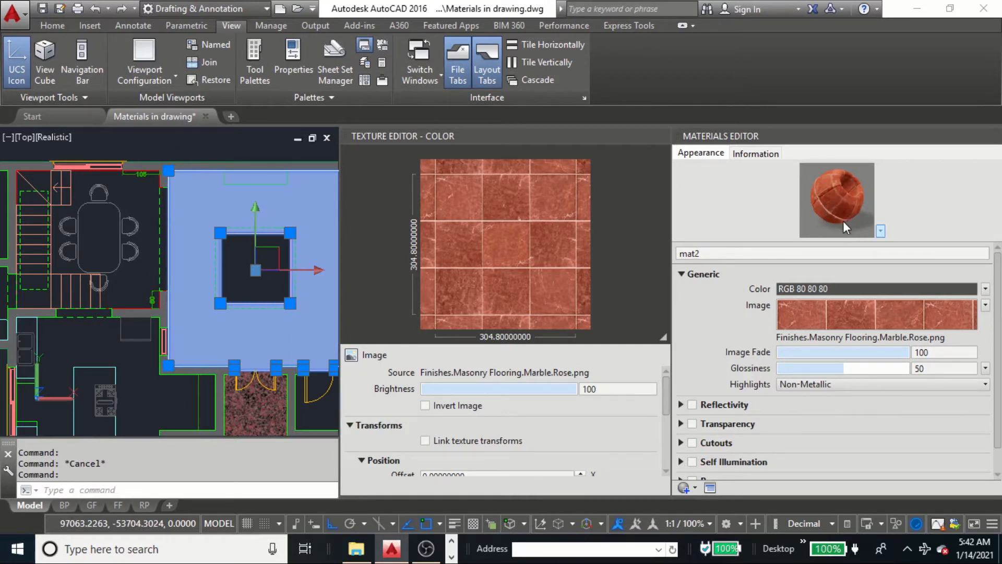
pyautogui.click(994, 136)
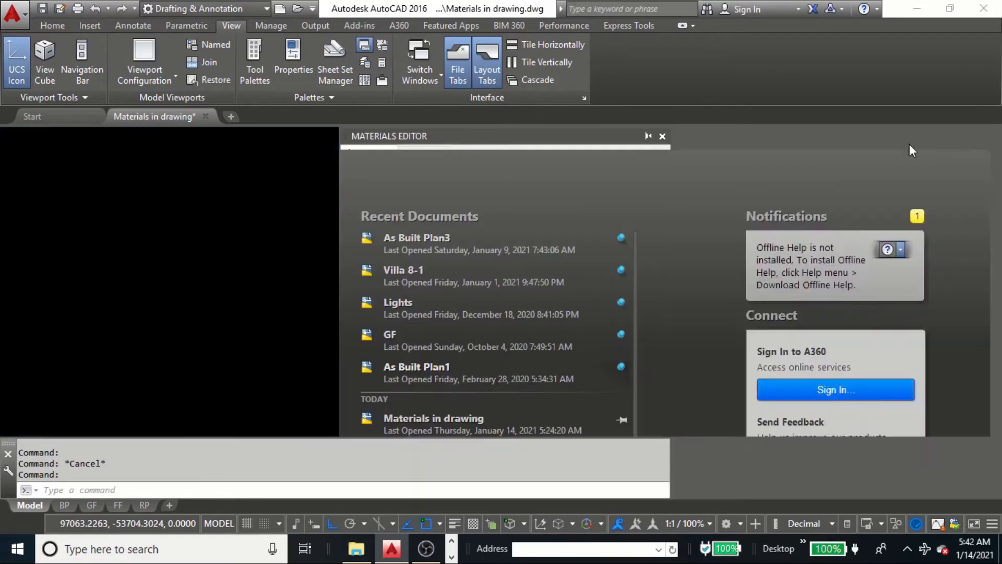
pyautogui.press('Escape')
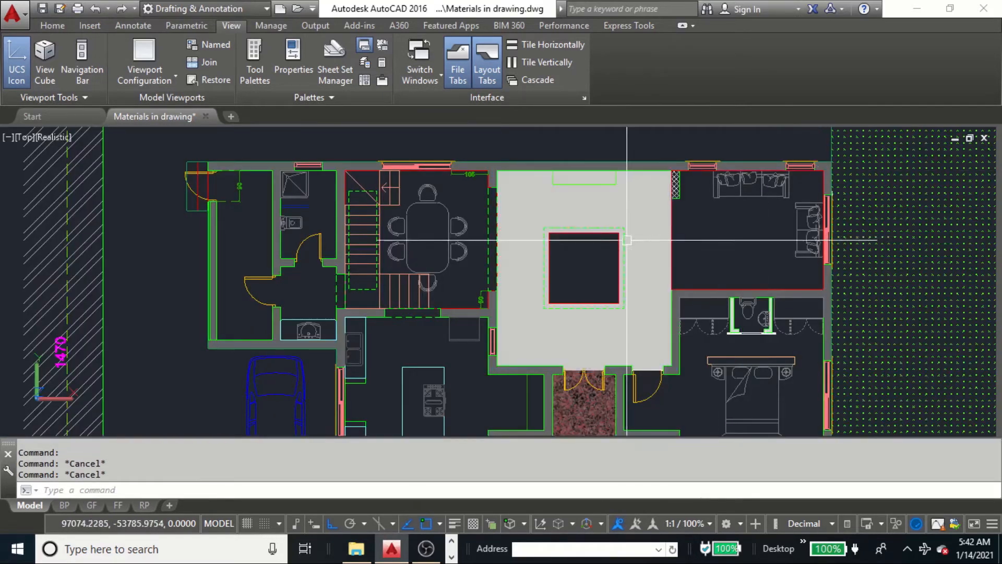
pyautogui.write('mat')
pyautogui.press('Return')
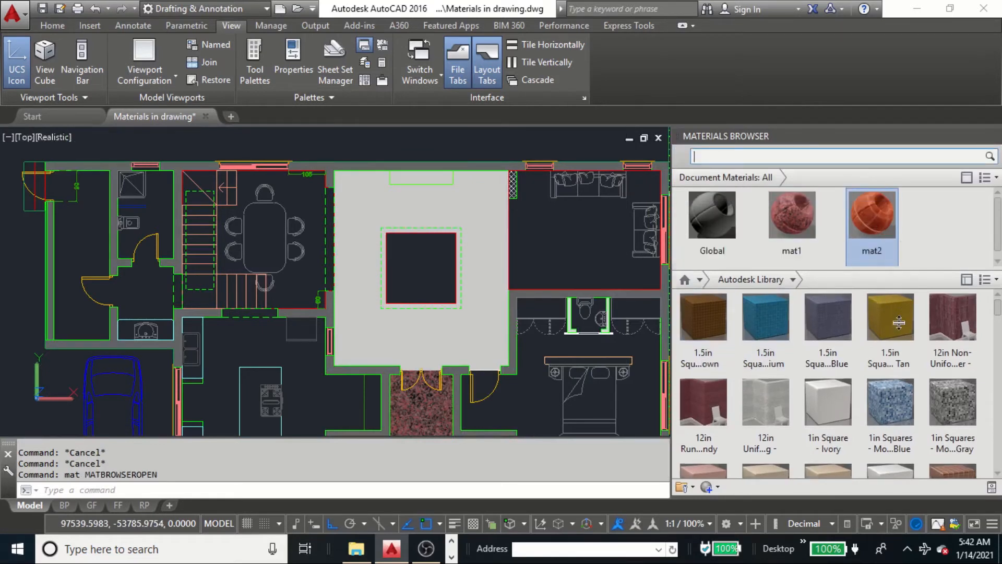
# - Assign mat2 to the central hall's floor region after enlarging the document materials area
pyautogui.moveTo(899, 322); pyautogui.dragTo(899, 337)
pyautogui.click(454, 211)
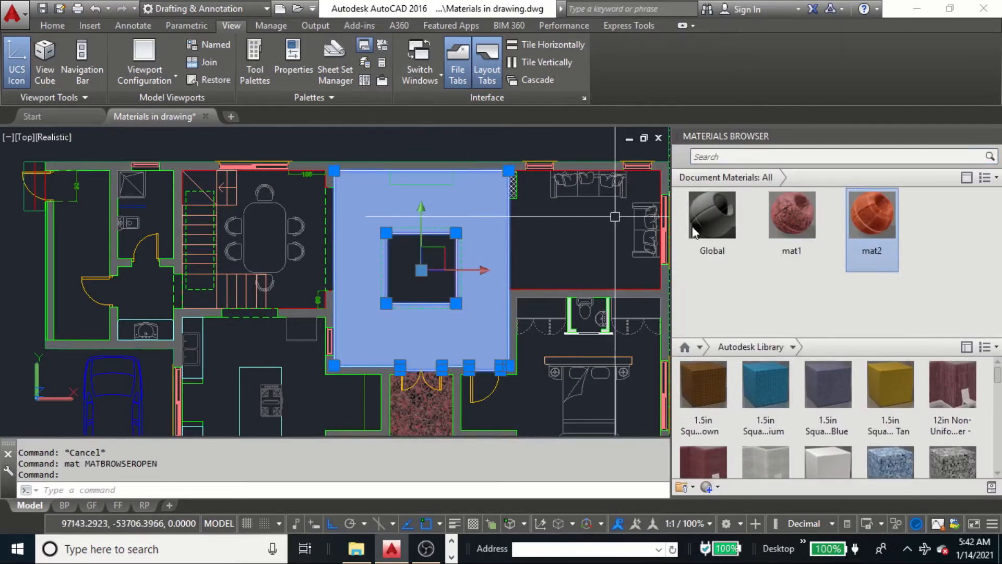
pyautogui.moveTo(846, 215); pyautogui.dragTo(536, 268)
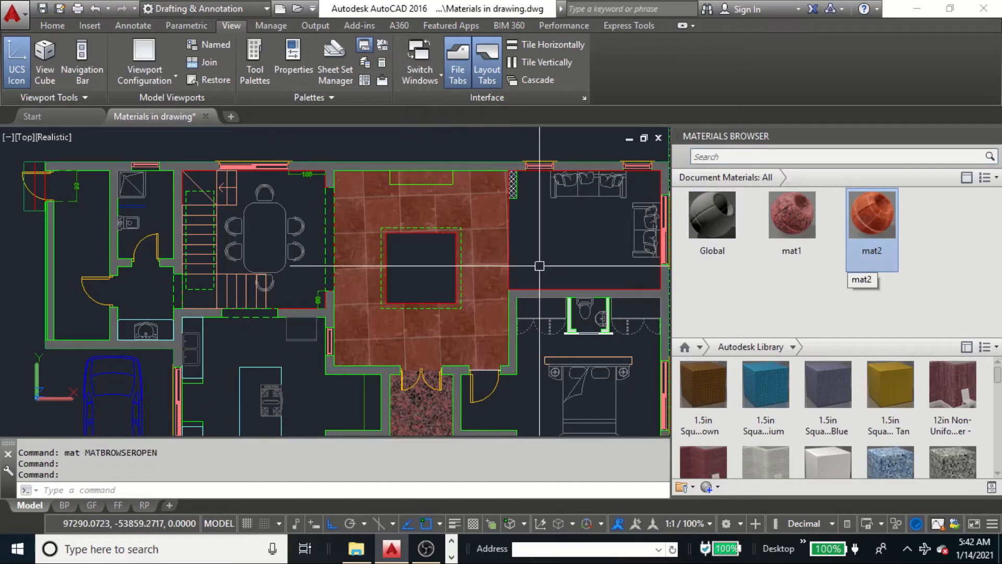
pyautogui.press('Escape')
pyautogui.press('Escape')
pyautogui.scroll(3, 385, 217)
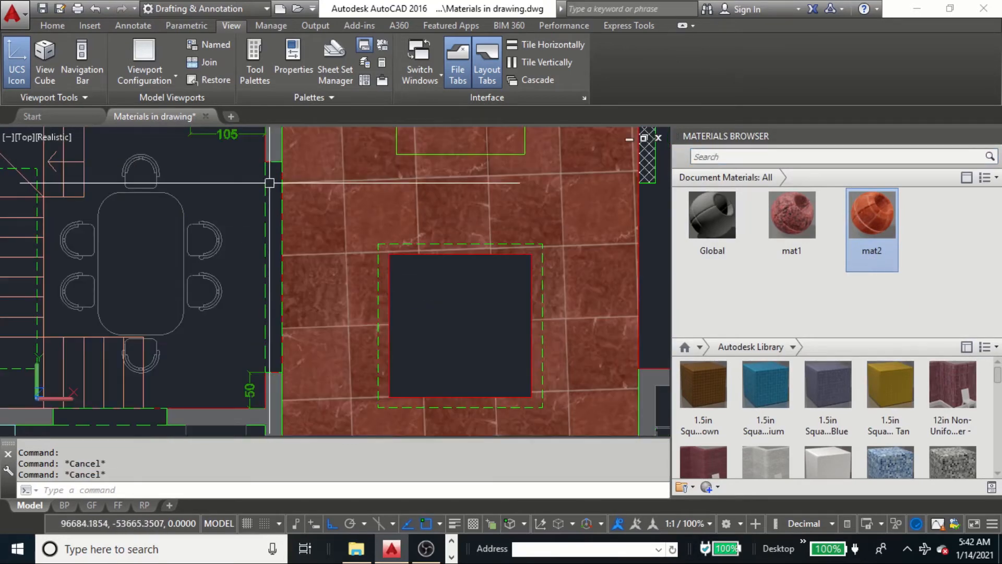
pyautogui.scroll(-2, 270, 183)
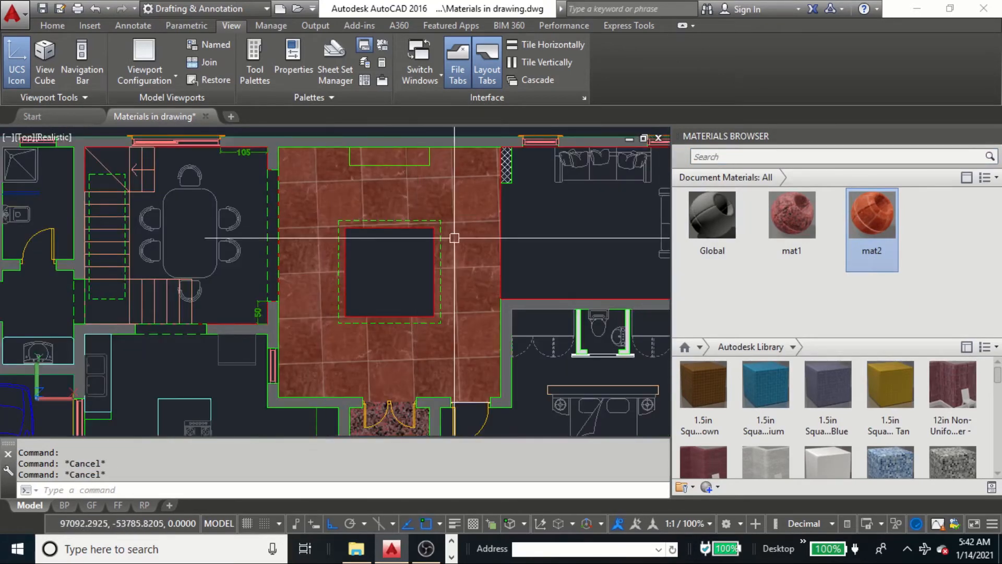
pyautogui.rightClick(864, 219)
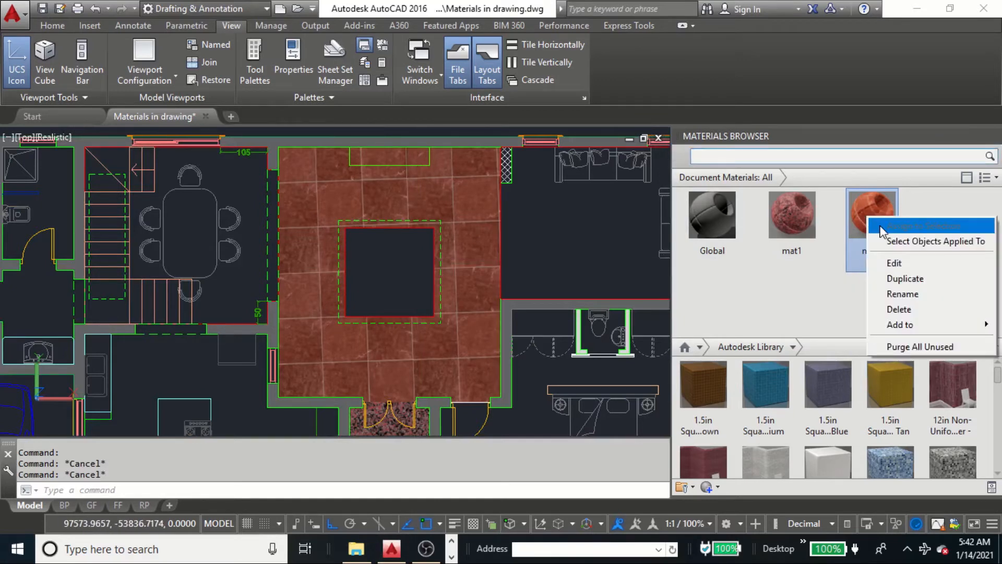
pyautogui.click(901, 261)
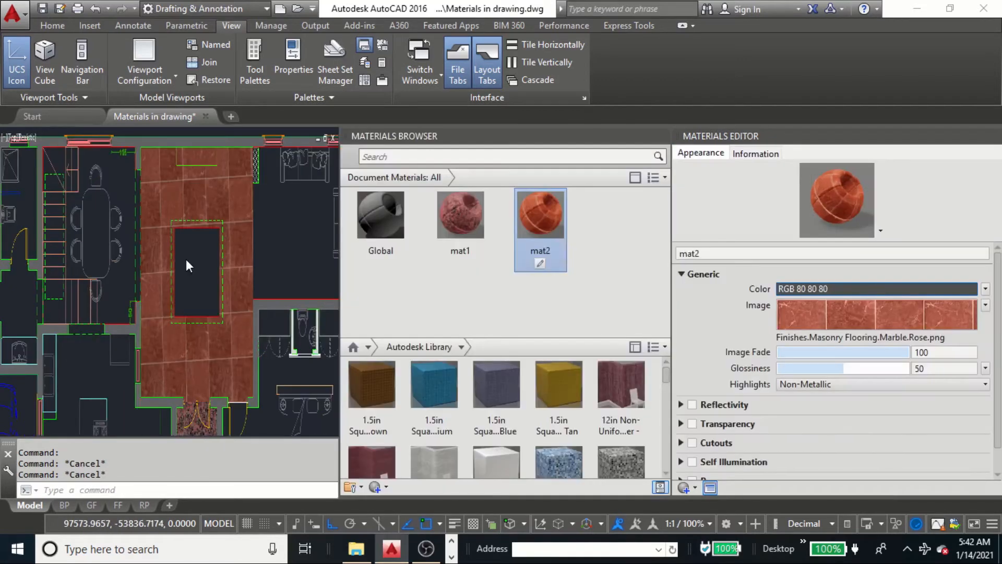
pyautogui.scroll(3, 202, 274)
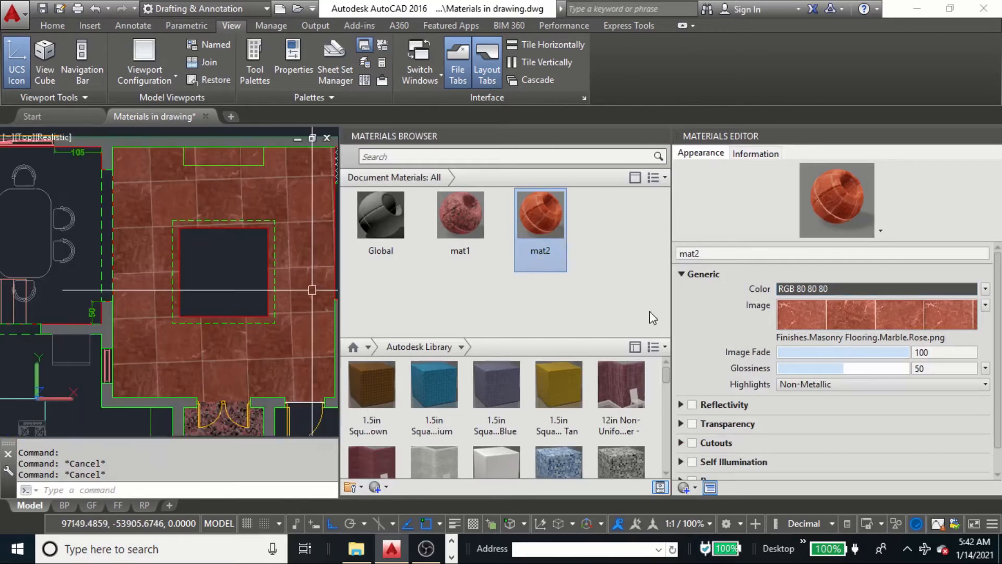
pyautogui.click(662, 136)
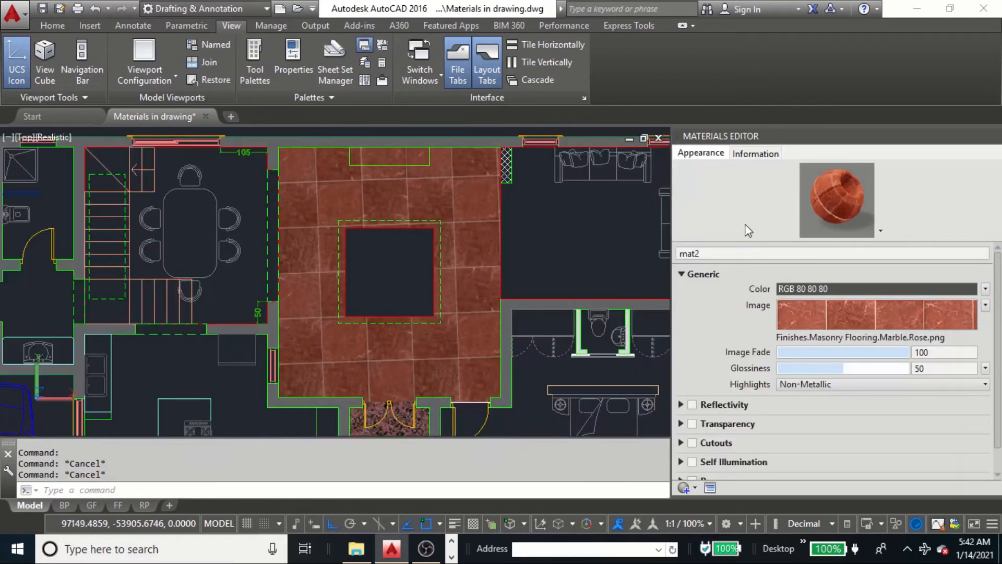
pyautogui.click(993, 136)
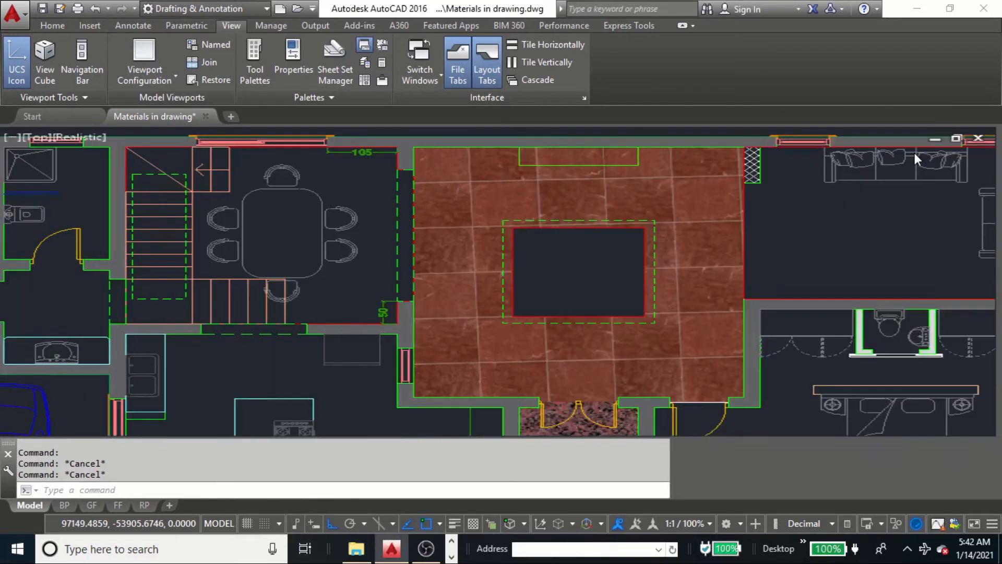
pyautogui.write('mat')
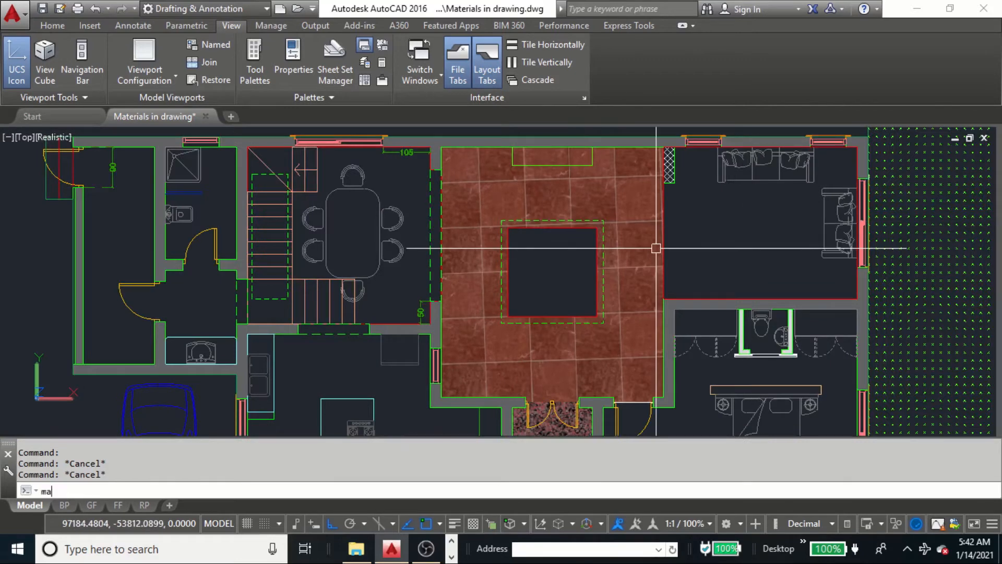
pyautogui.press('Return')
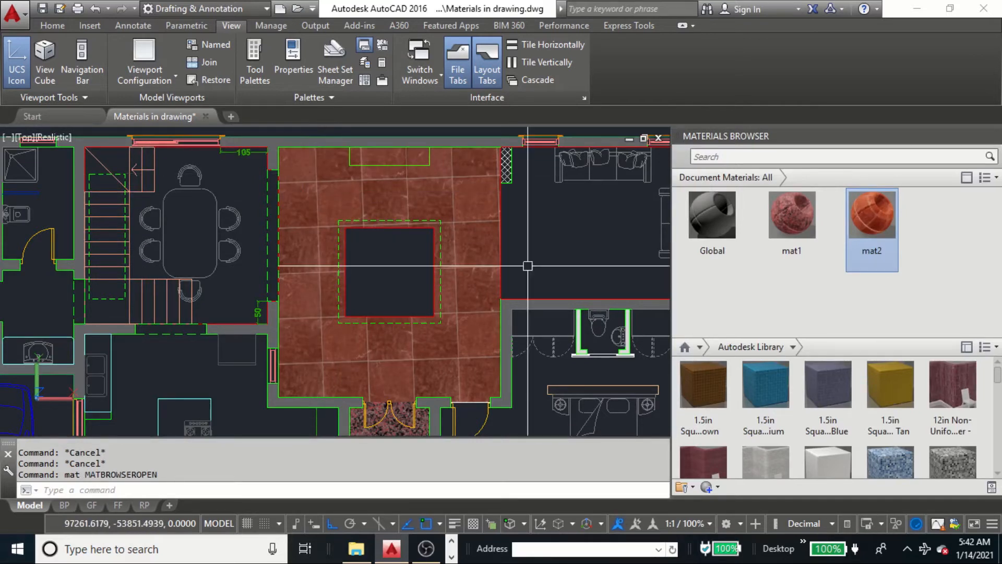
pyautogui.rightClick(869, 229)
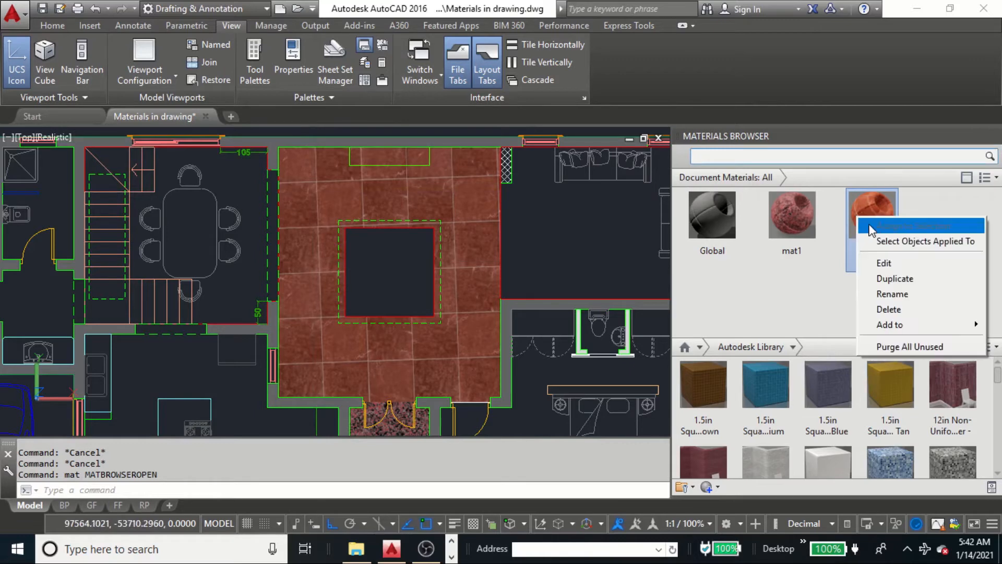
pyautogui.click(884, 262)
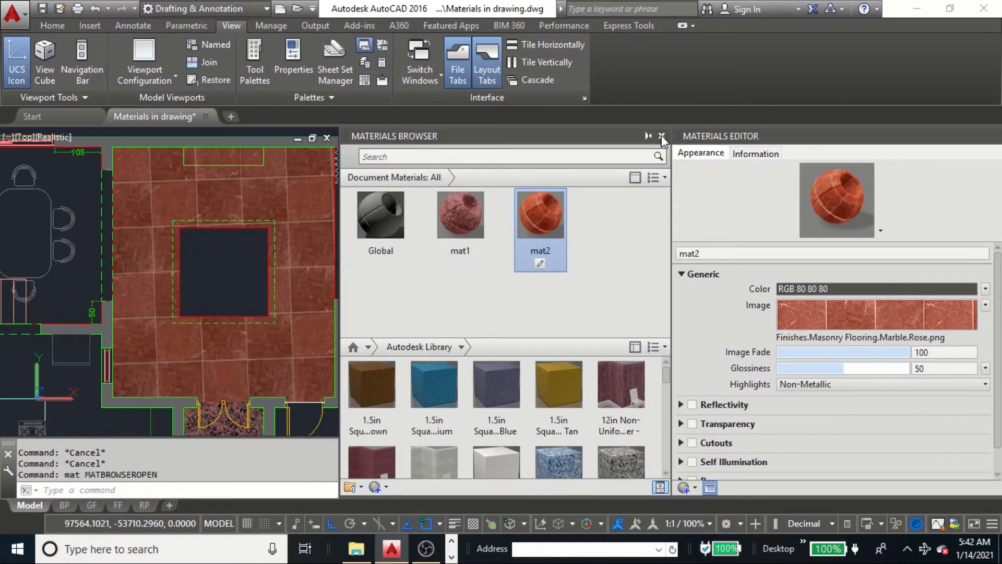
pyautogui.click(661, 136)
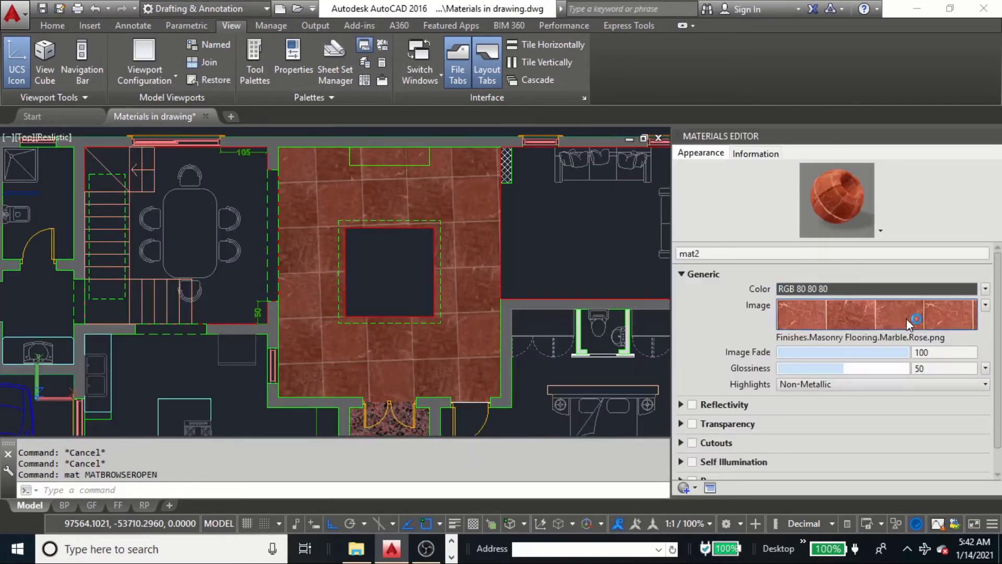
pyautogui.click(885, 311)
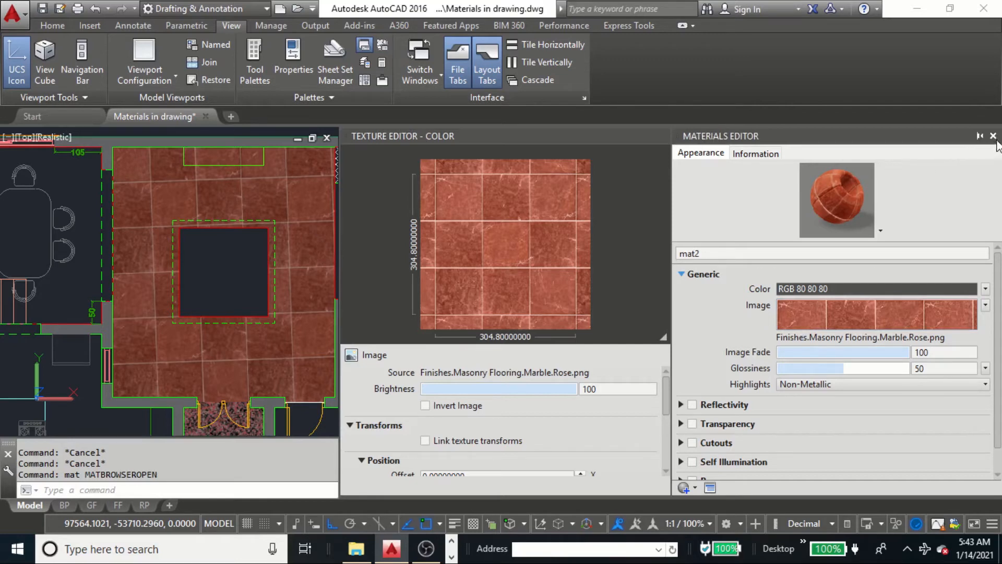
pyautogui.click(994, 136)
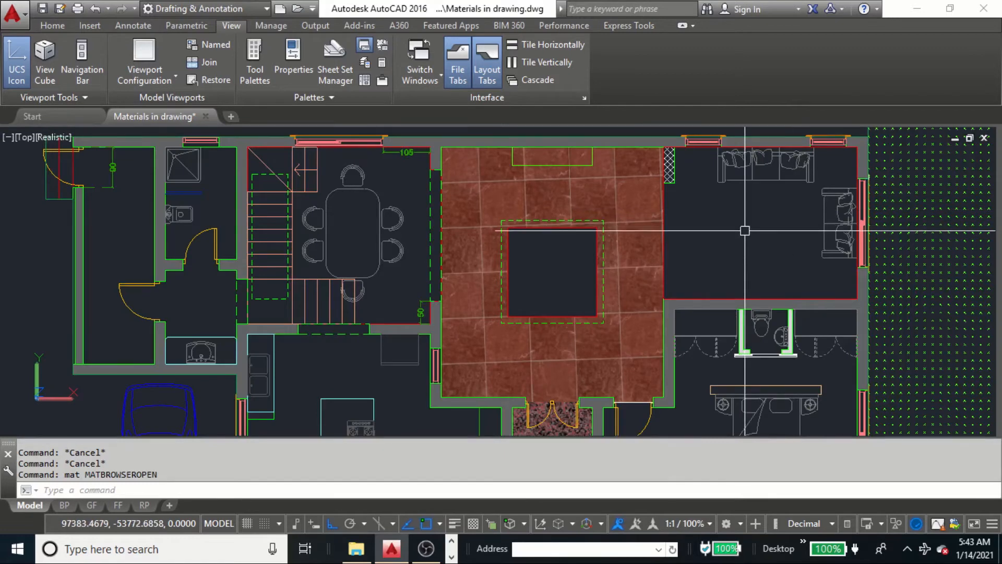
# - Open mat2 for editing with its marble image's texture settings shown, and close the materials browser
pyautogui.write('mat')
pyautogui.press('Return')
pyautogui.rightClick(860, 204)
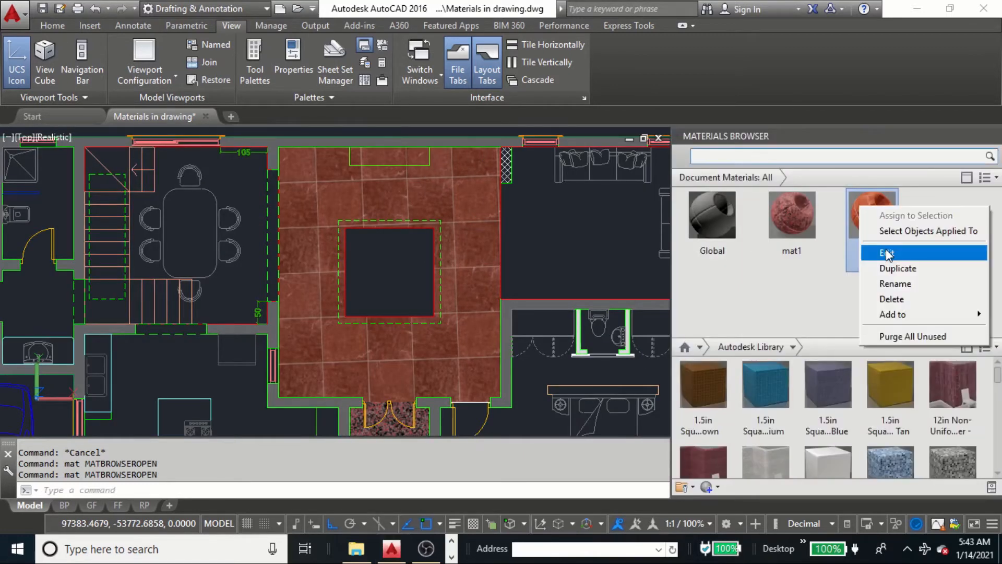
pyautogui.click(887, 254)
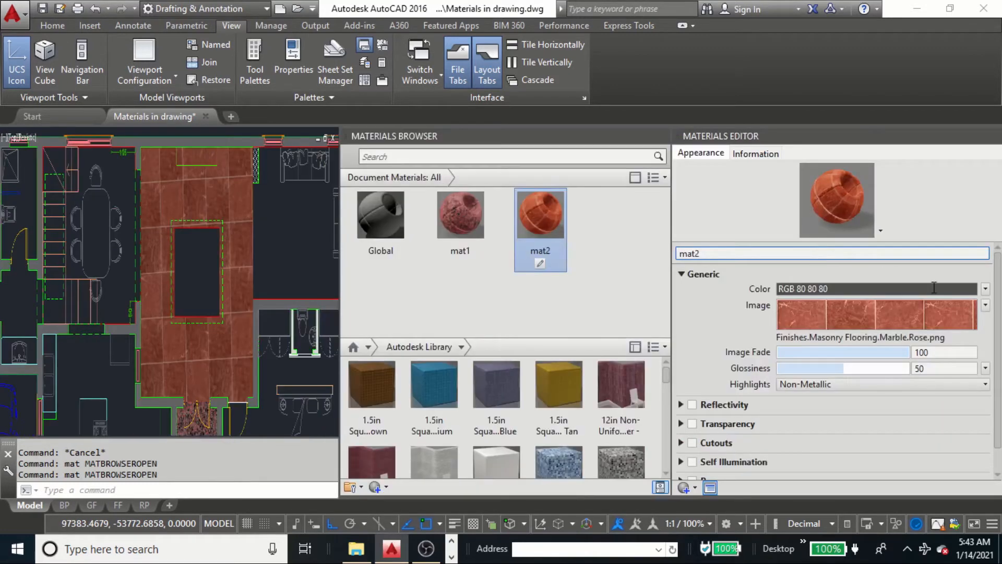
pyautogui.click(904, 312)
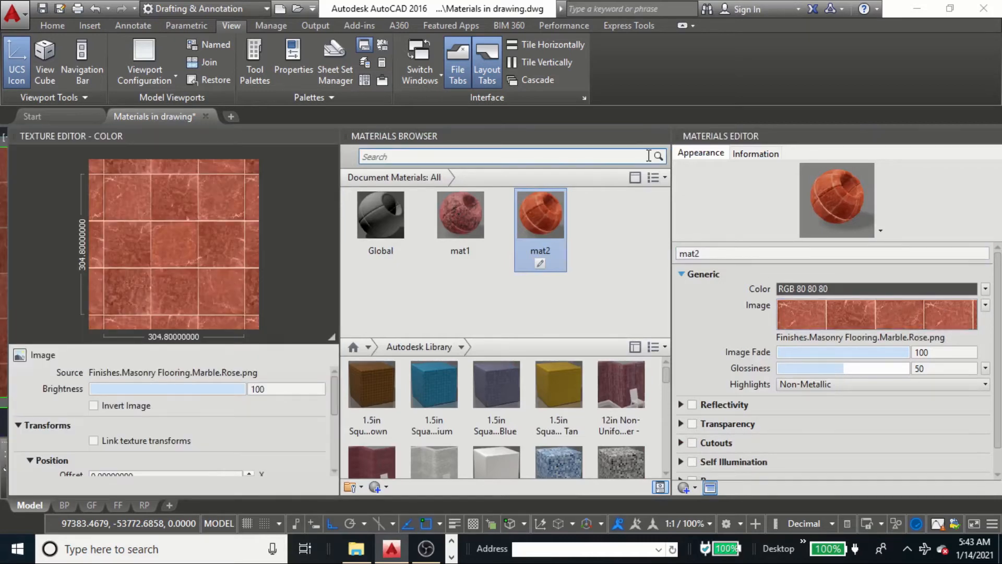
pyautogui.click(662, 135)
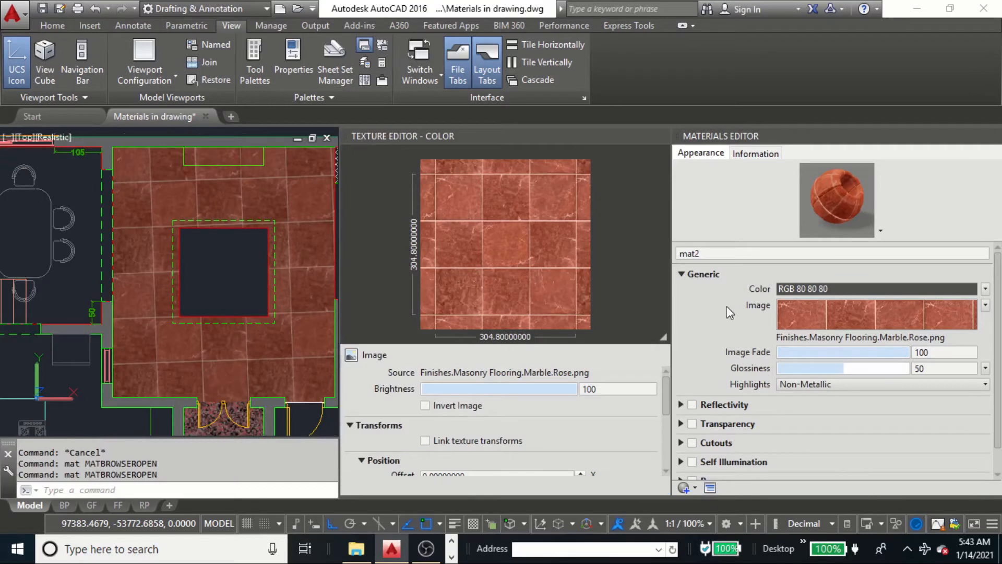
# - Set the rotation of mat2's marble texture to 2° to align the tiles with the hall
pyautogui.scroll(-2, 550, 434)
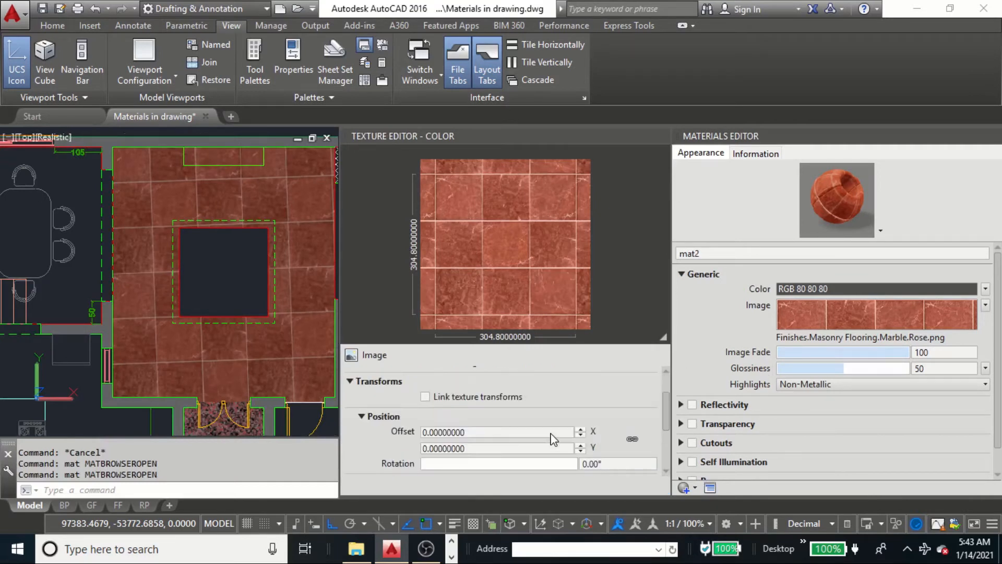
pyautogui.click(498, 467)
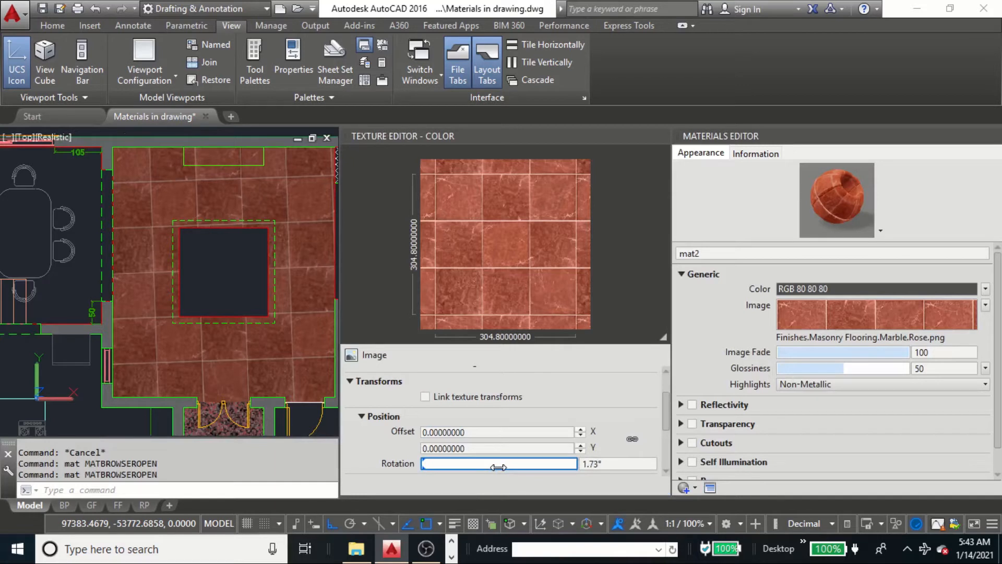
pyautogui.moveTo(500, 467); pyautogui.dragTo(505, 467)
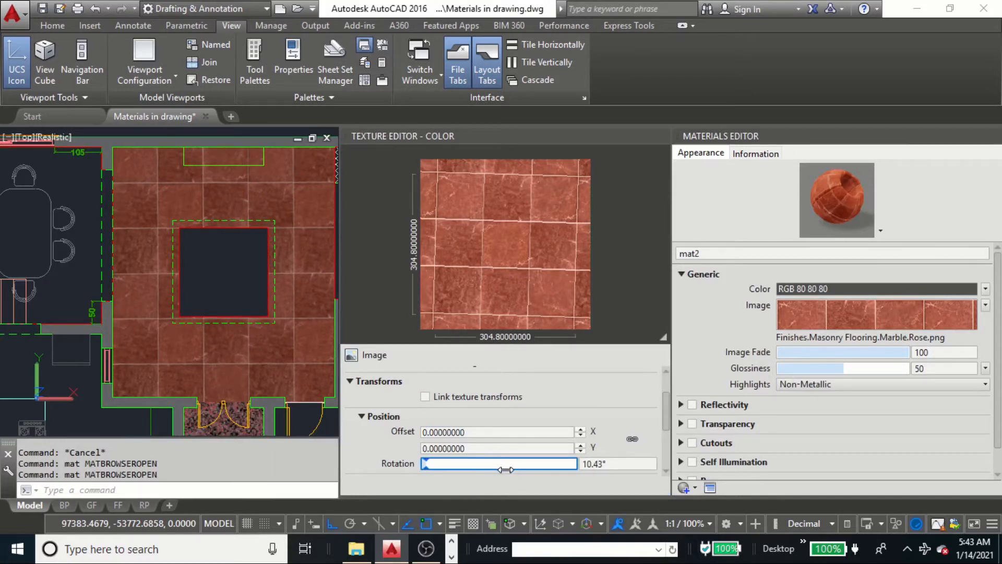
pyautogui.moveTo(617, 472); pyautogui.dragTo(609, 469)
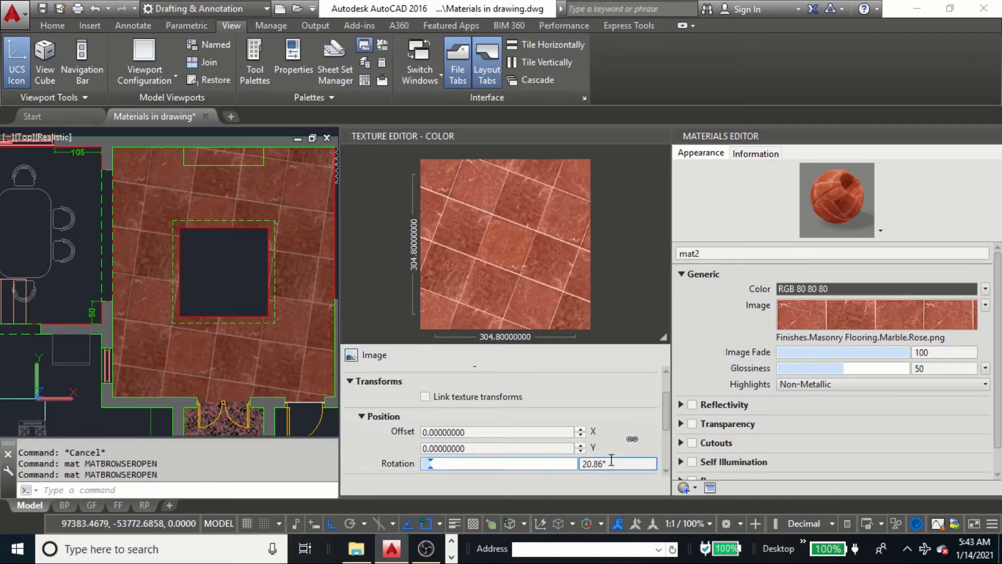
pyautogui.doubleClick(611, 463)
pyautogui.write('2')
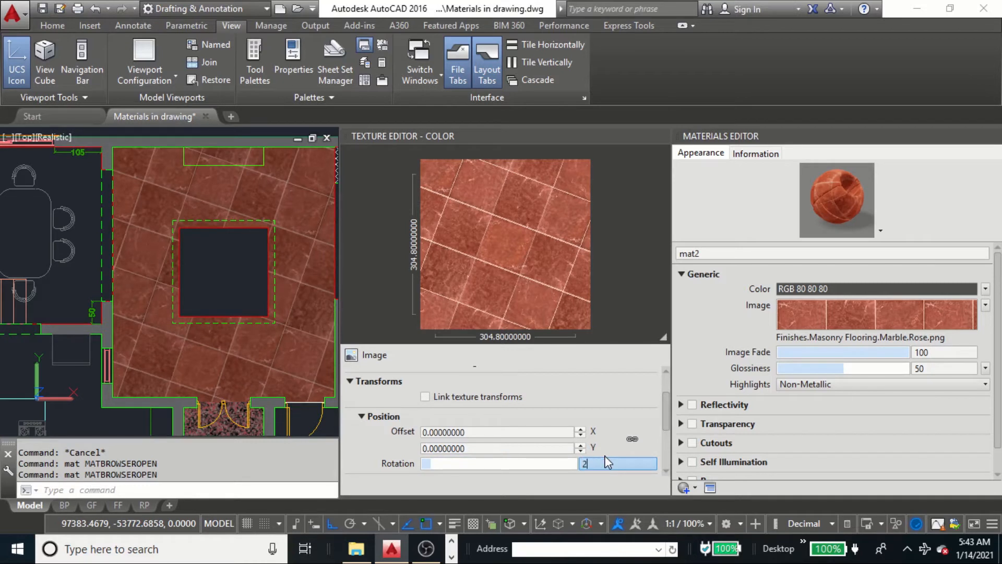
pyautogui.press('Return')
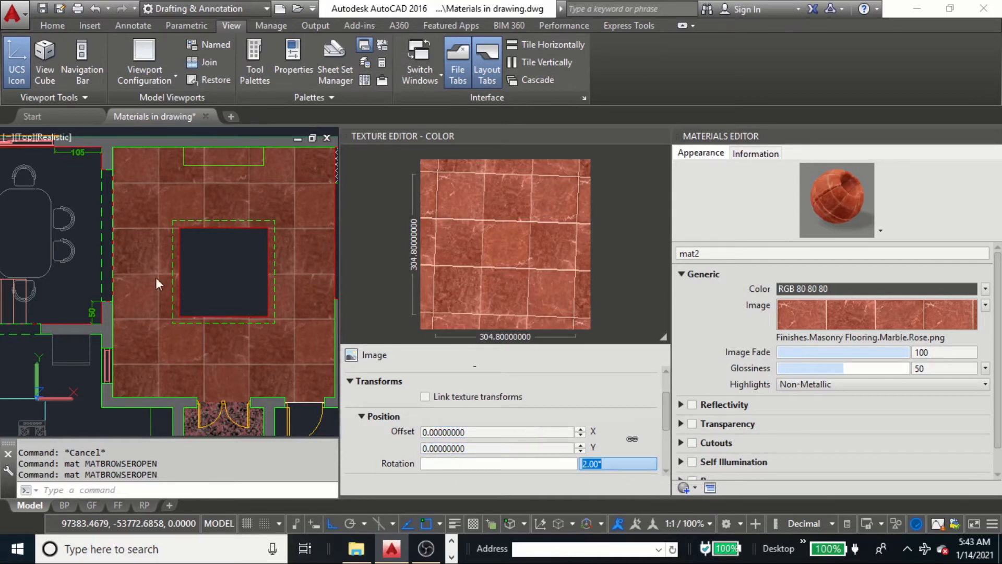
# - Set the marble texture's sample size to 200 in width and height, and close the texture and materials editors
pyautogui.moveTo(668, 424); pyautogui.dragTo(670, 459)
pyautogui.click(505, 428)
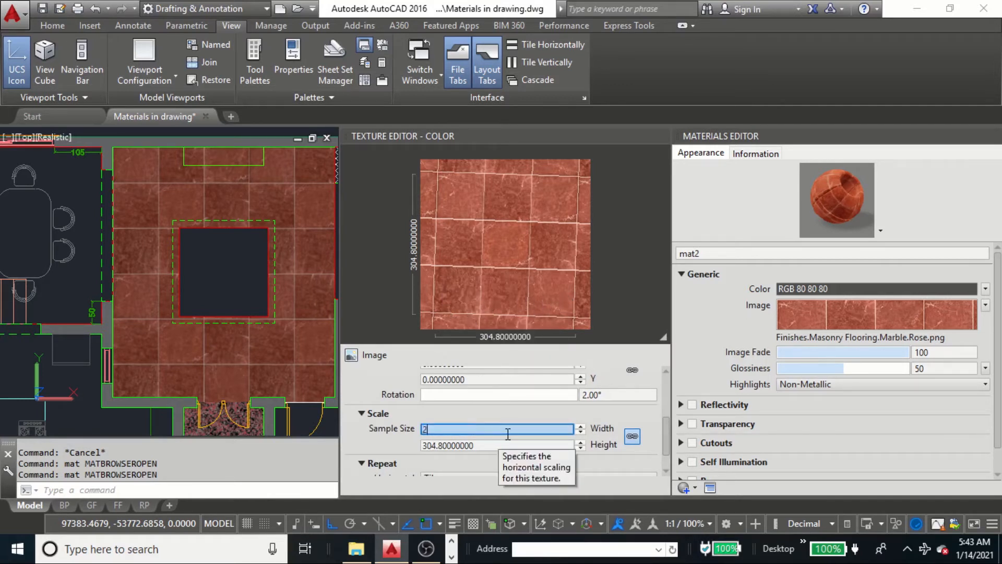
pyautogui.write('200')
pyautogui.press('Return')
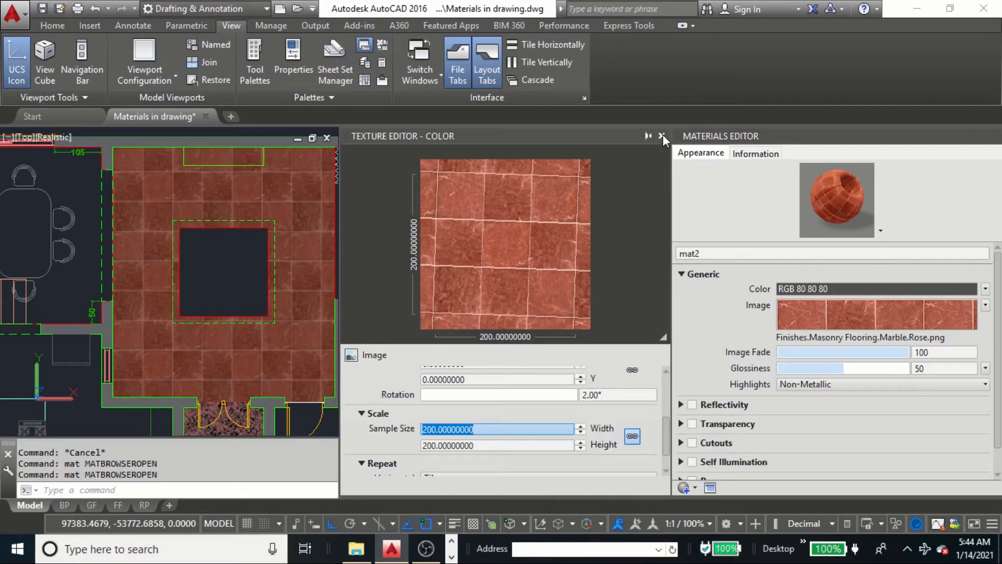
pyautogui.click(663, 135)
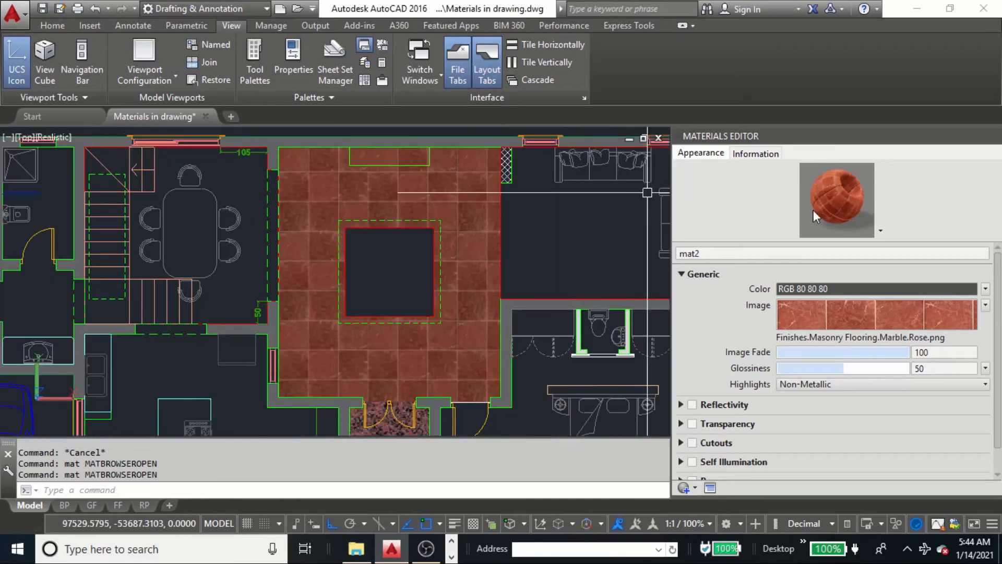
pyautogui.click(991, 140)
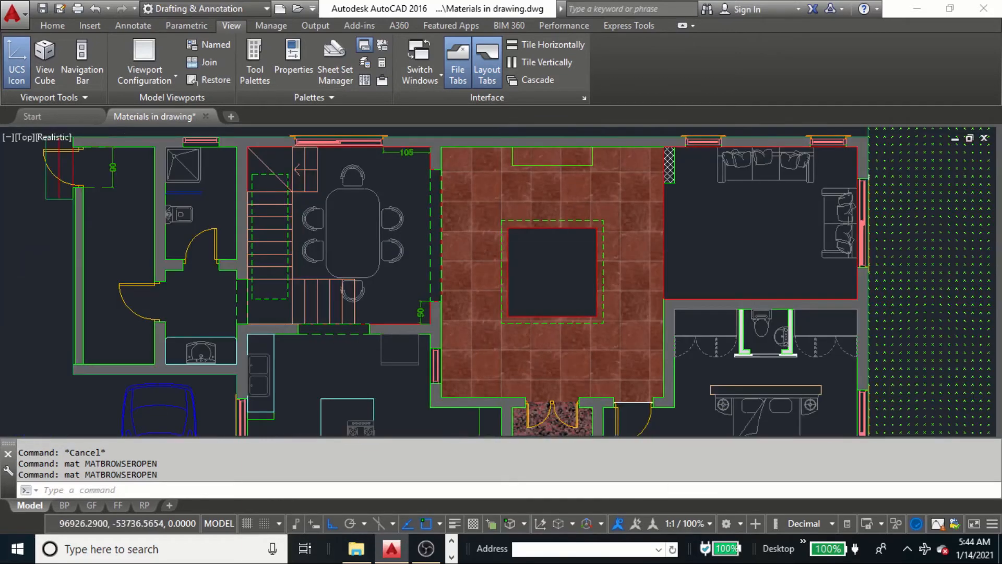
# - Examine the marble hall floor and the terrazzo entrance floor within the overall plan
pyautogui.scroll(-5, 543, 219)
pyautogui.scroll(4, 534, 368)
pyautogui.moveTo(503, 241); pyautogui.dragTo(517, 170, button='middle')
pyautogui.scroll(-2, 517, 170)
pyautogui.scroll(3, 488, 221)
pyautogui.scroll(-4, 488, 227)
pyautogui.press('Escape')
pyautogui.press('Escape')
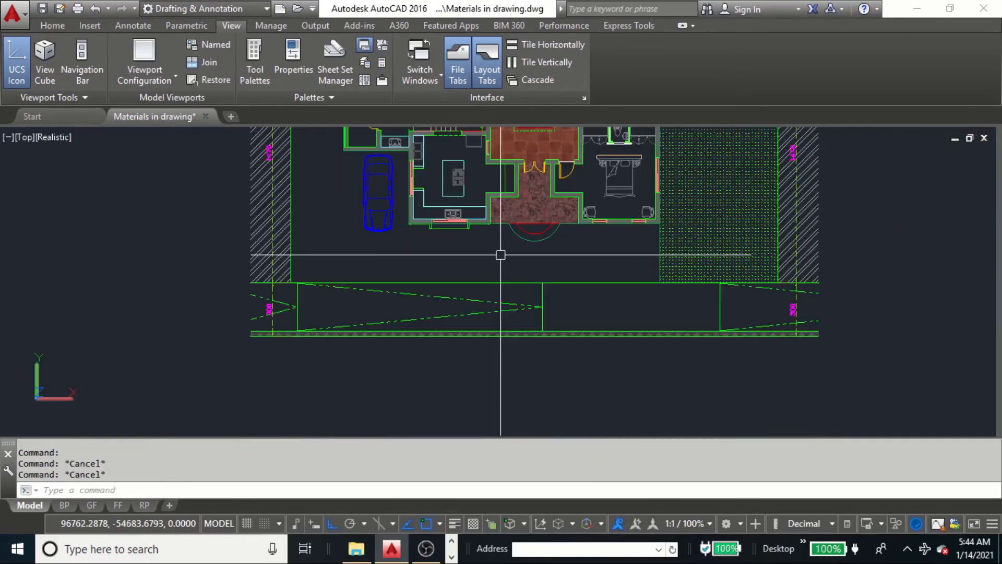
pyautogui.scroll(3, 501, 255)
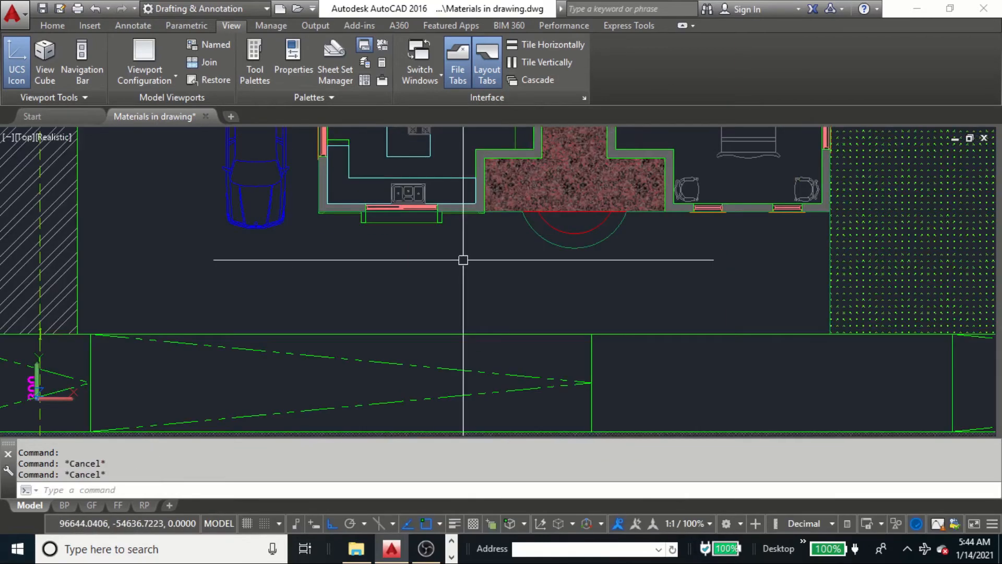
pyautogui.write('c')
pyautogui.press('Return')
pyautogui.scroll(3, 463, 260)
pyautogui.moveTo(463, 260); pyautogui.dragTo(454, 284, button='middle')
pyautogui.press('Escape')
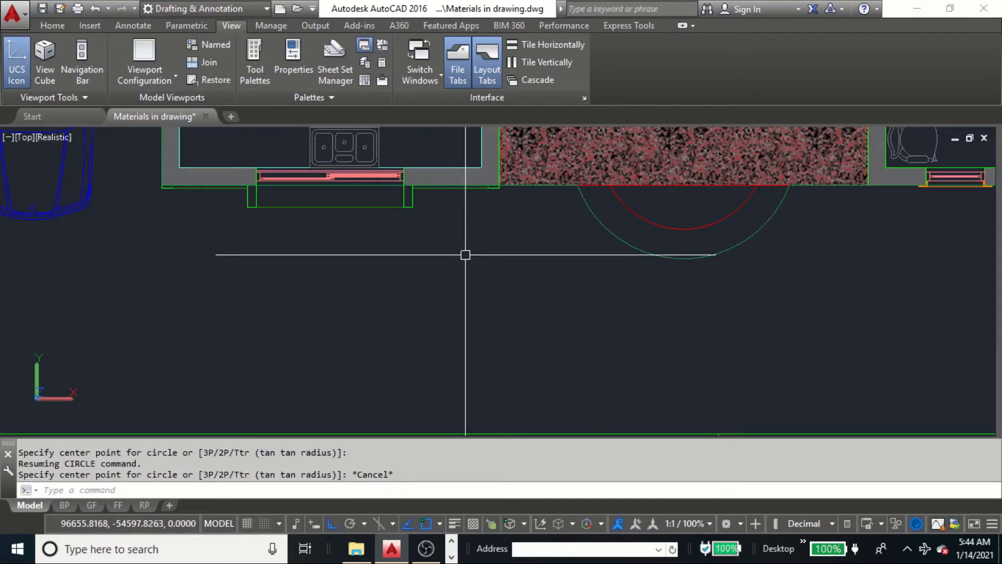
# - Draw a circle in the open area in front of the house, between the kitchen window and the rounded entrance steps
pyautogui.write('c')
pyautogui.press('Return')
pyautogui.click(464, 278)
pyautogui.scroll(1, 483, 263)
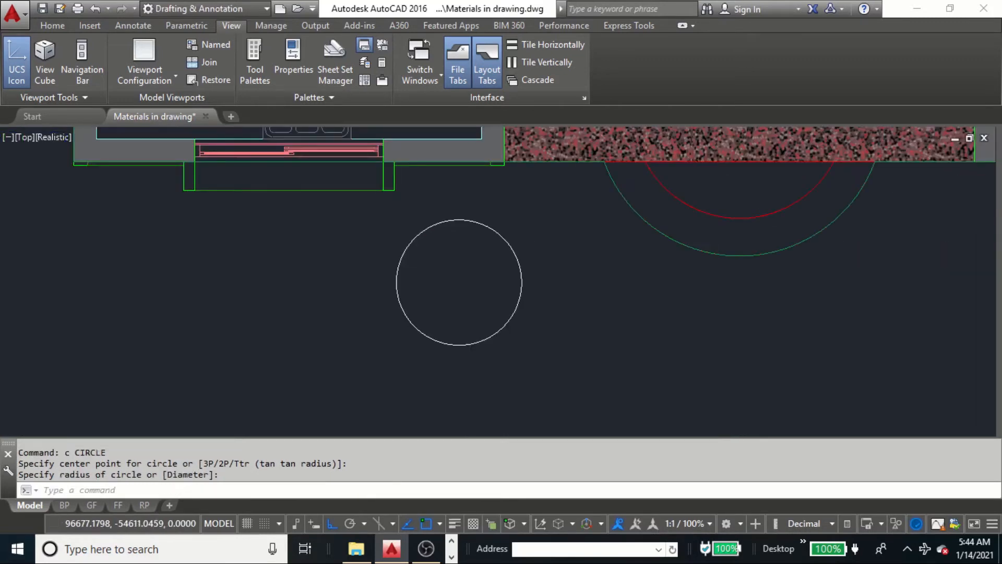
pyautogui.click(88, 26)
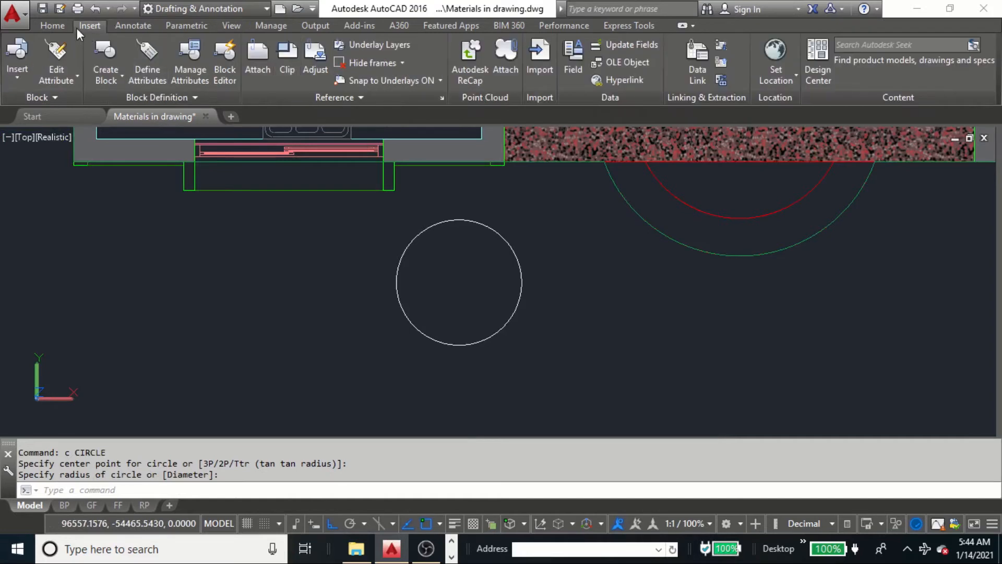
pyautogui.click(52, 26)
pyautogui.click(319, 54)
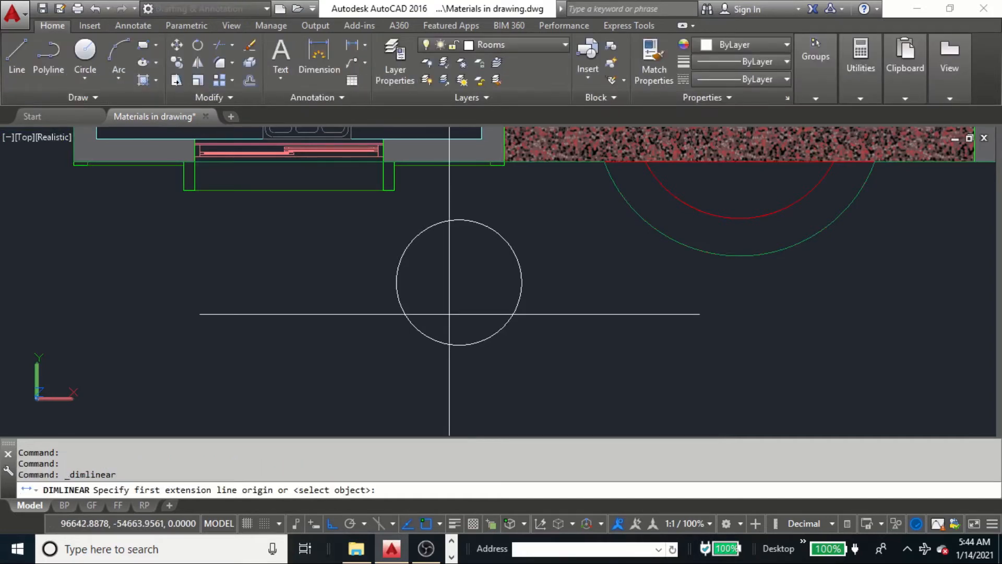
pyautogui.click(395, 282)
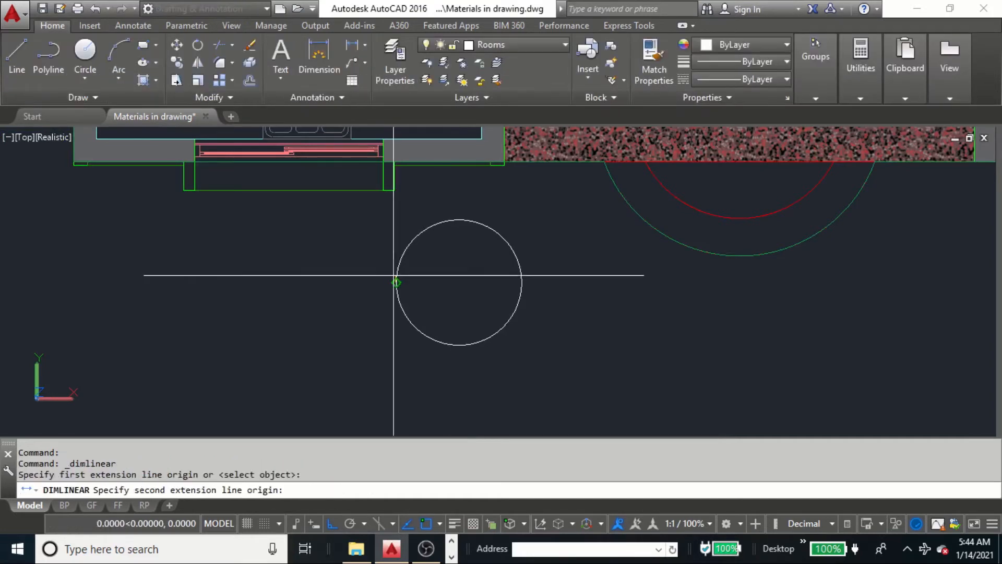
pyautogui.click(521, 282)
pyautogui.scroll(2, 486, 282)
pyautogui.press('Escape')
pyautogui.press('Escape')
pyautogui.click(515, 232)
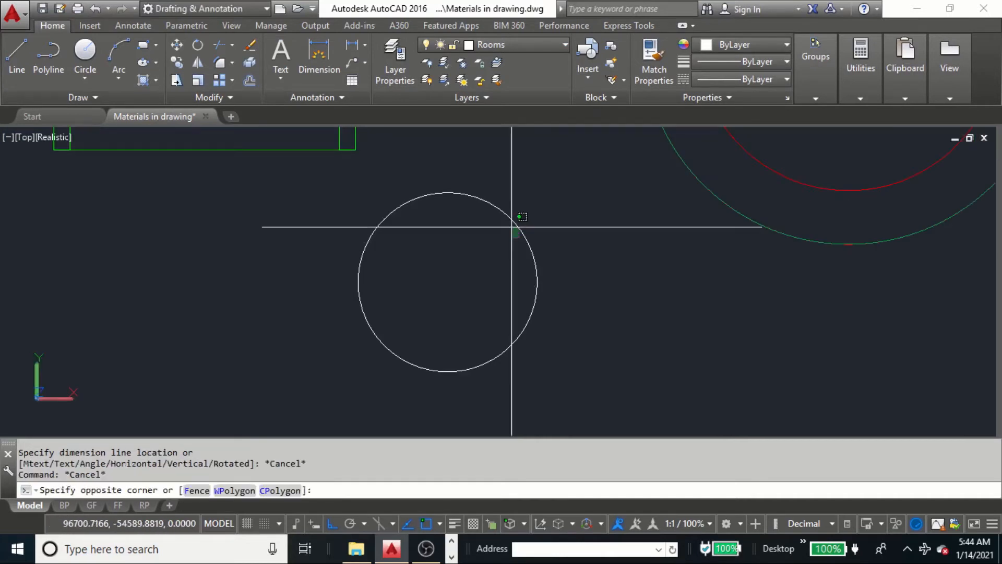
pyautogui.click(480, 274)
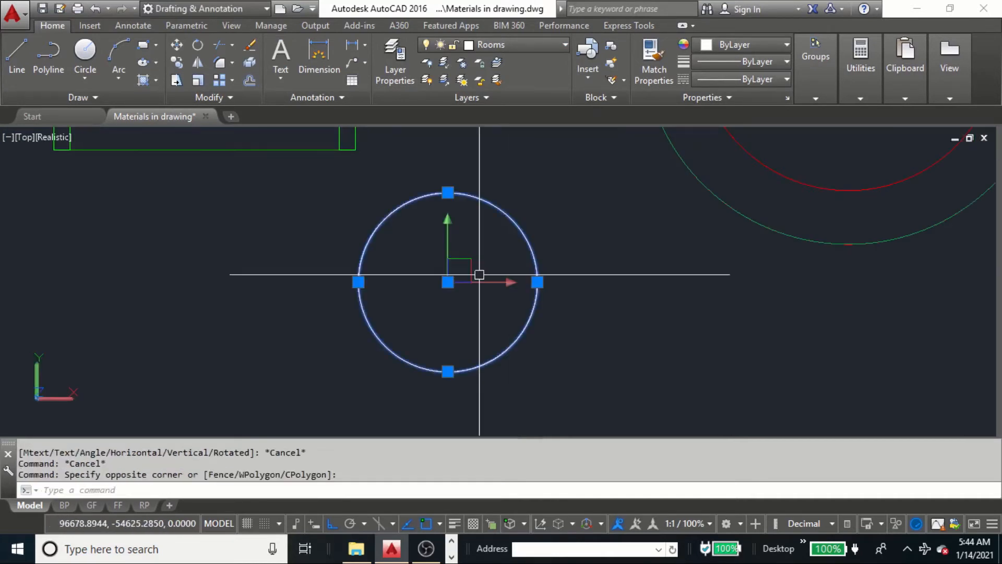
pyautogui.scroll(2, 483, 300)
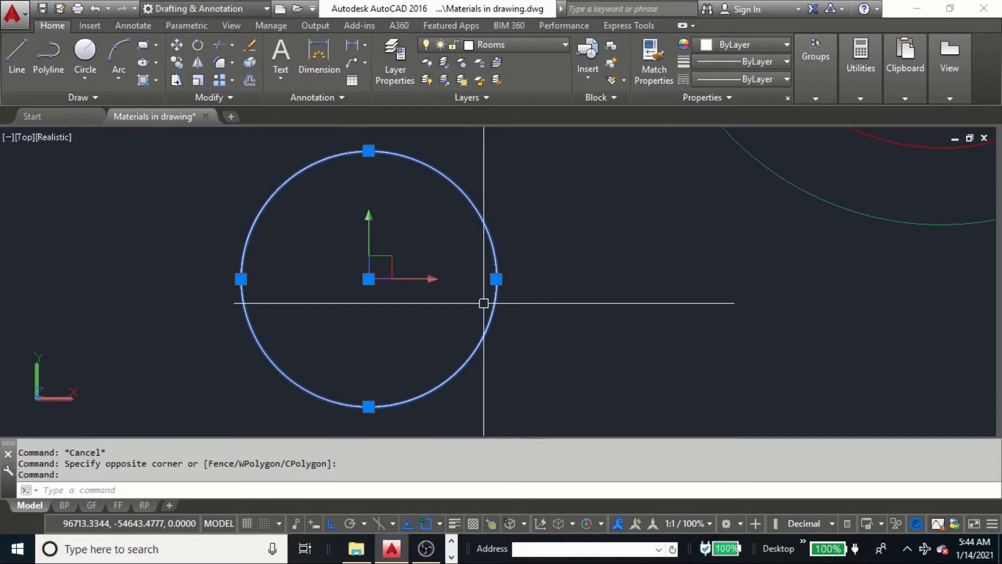
pyautogui.press('Escape')
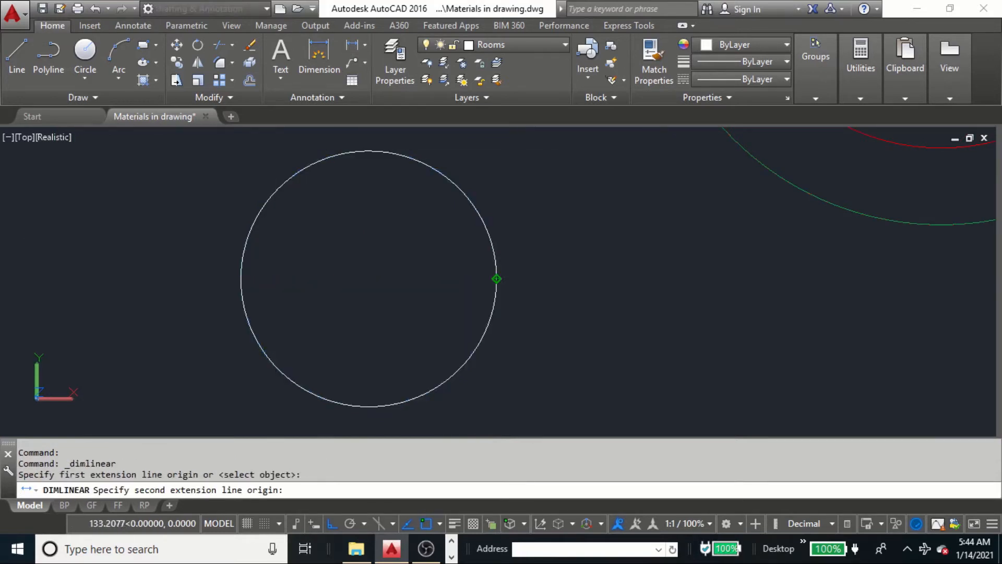
# - Place a horizontal linear dimension across the circle's diameter, with the dimension line slightly below its centre
pyautogui.click(496, 279)
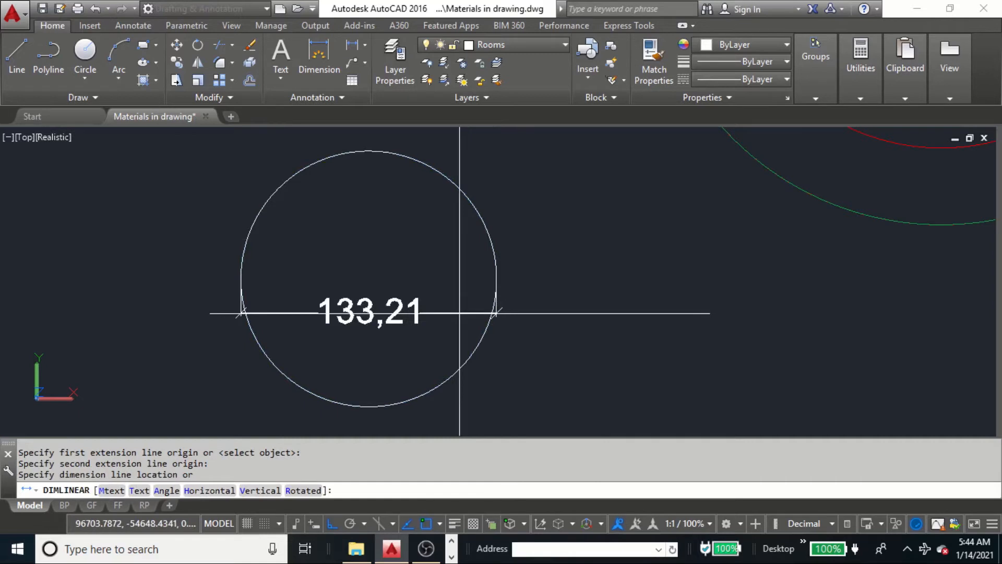
pyautogui.click(460, 314)
pyautogui.scroll(-5, 460, 314)
pyautogui.press('Escape')
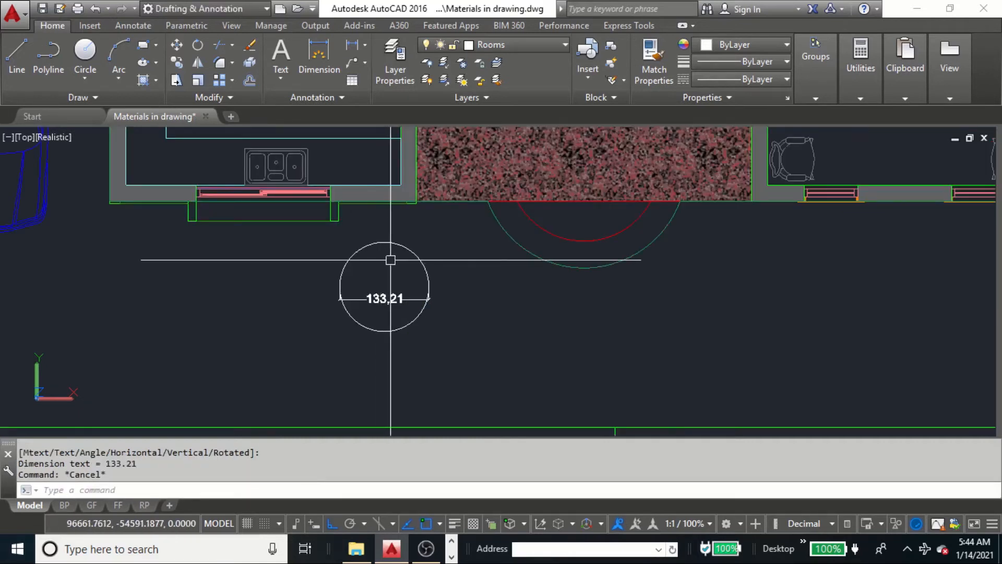
pyautogui.write('mo')
pyautogui.press('Return')
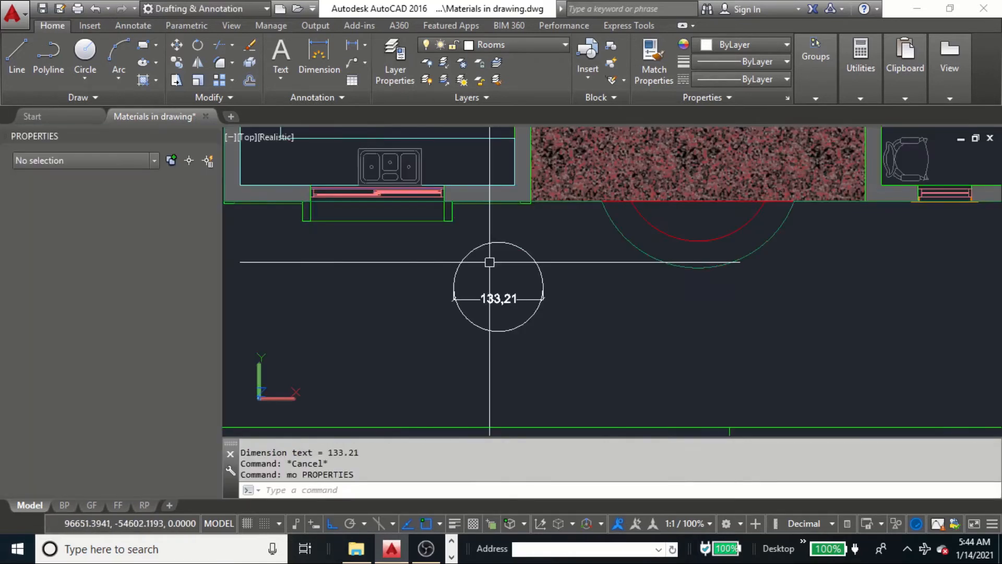
pyautogui.press('Escape')
pyautogui.press('Escape')
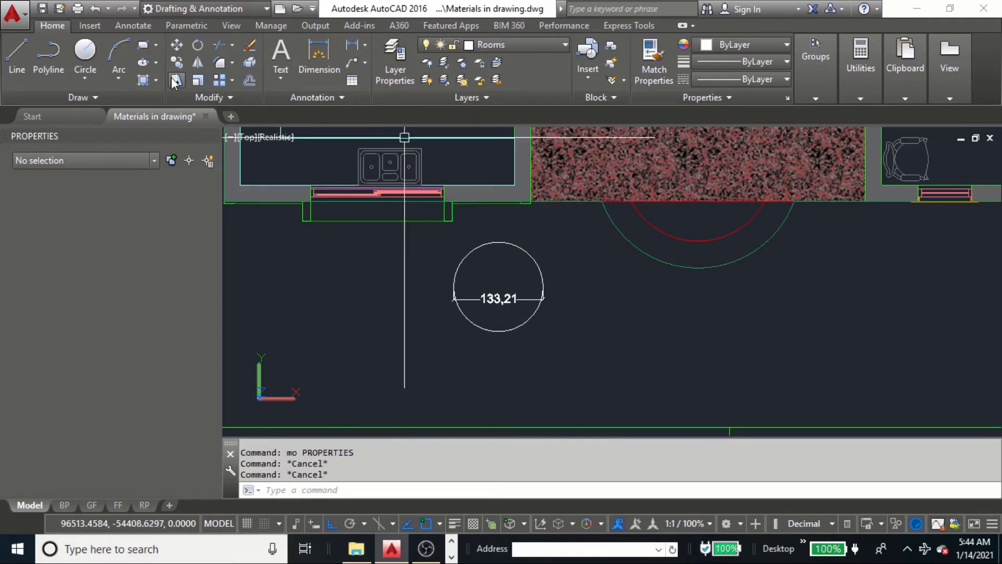
pyautogui.hotkey('ctrl', '1')
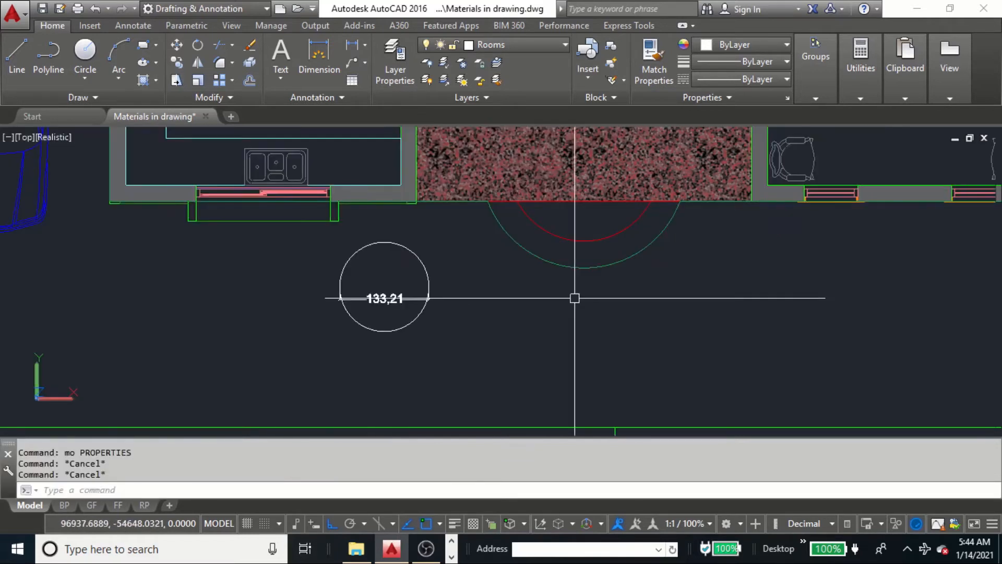
# - Create a new generic material in the Materials Browser and name it tree
pyautogui.write('mat')
pyautogui.press('Return')
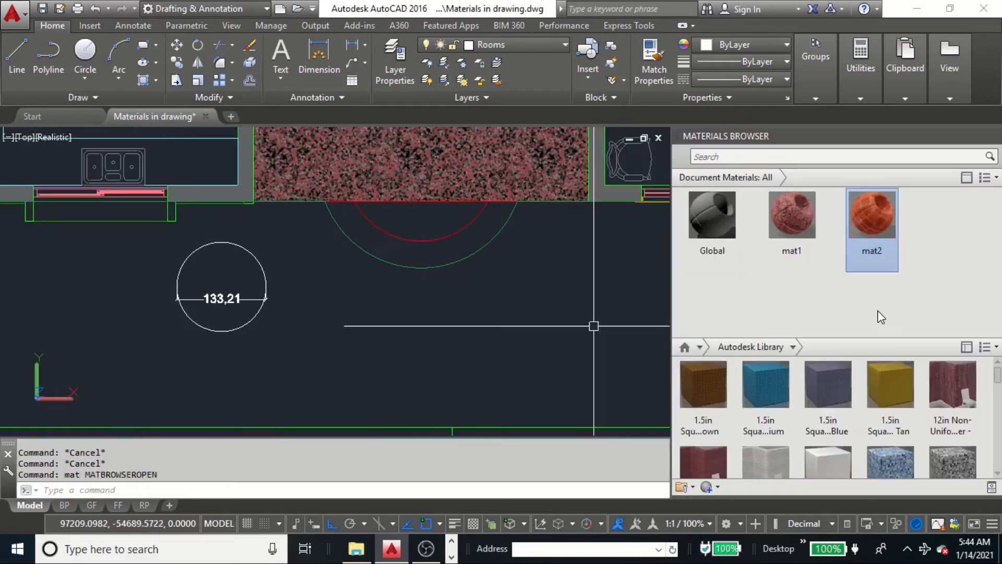
pyautogui.scroll(-1, 783, 418)
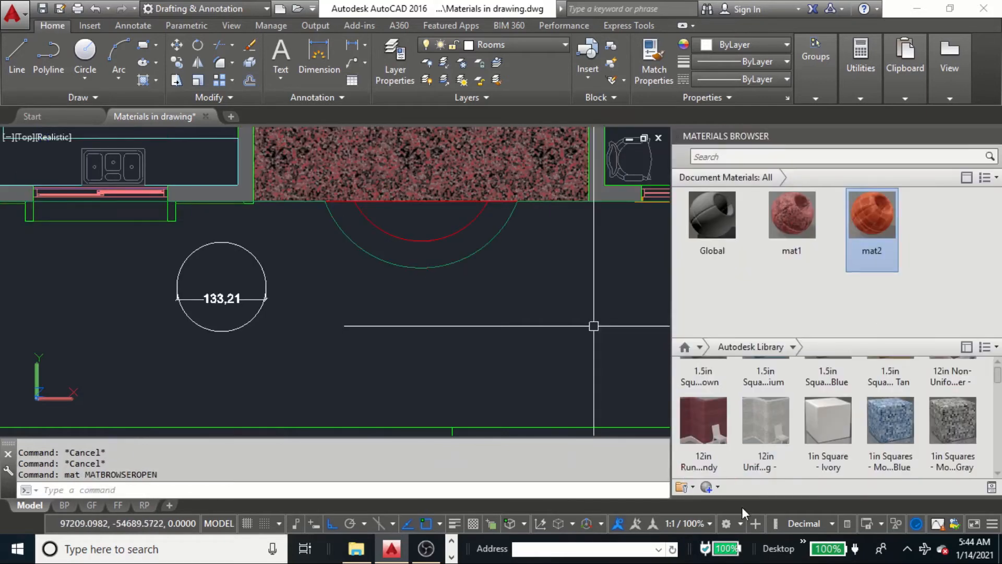
pyautogui.click(709, 486)
pyautogui.click(736, 556)
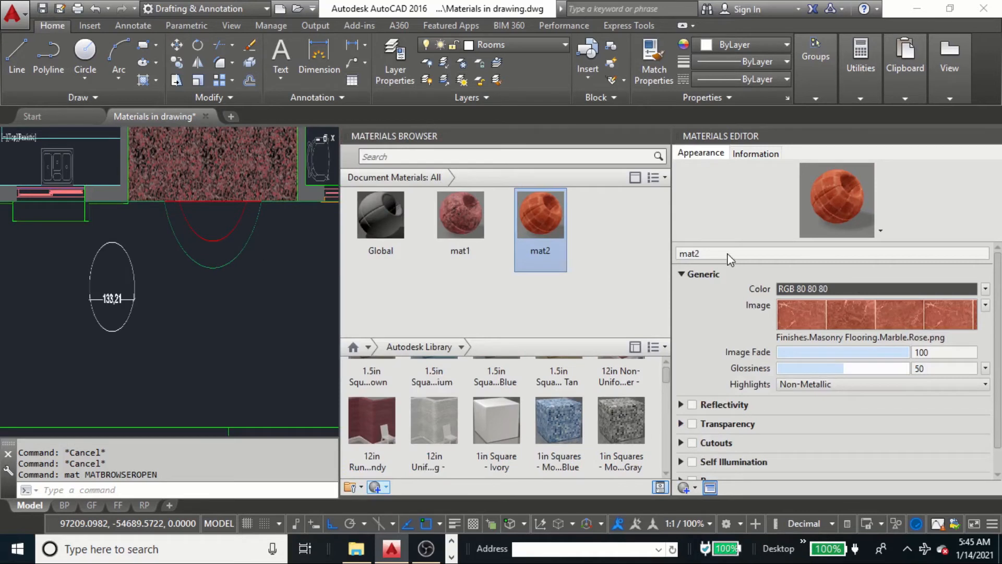
pyautogui.write('tree')
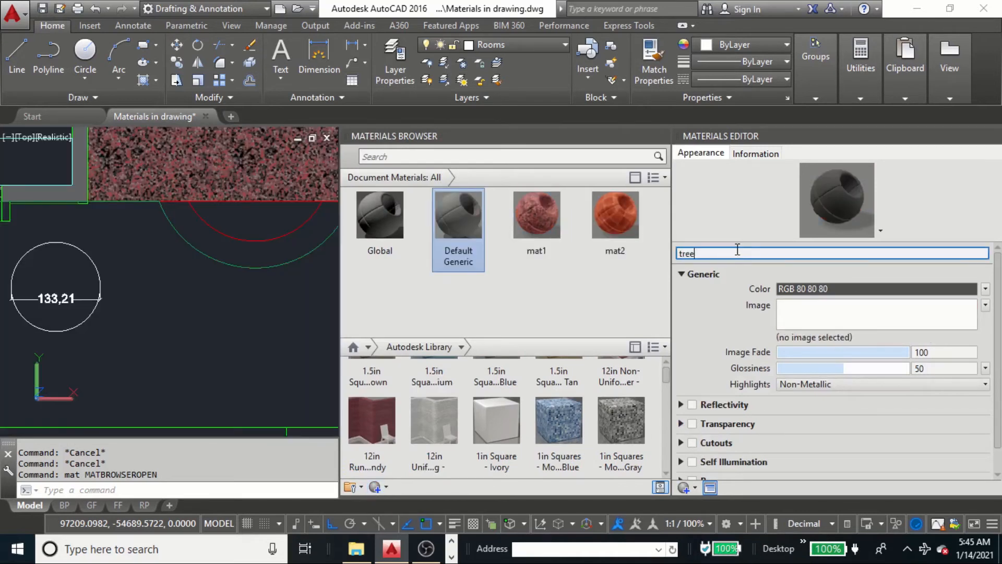
pyautogui.press('Return')
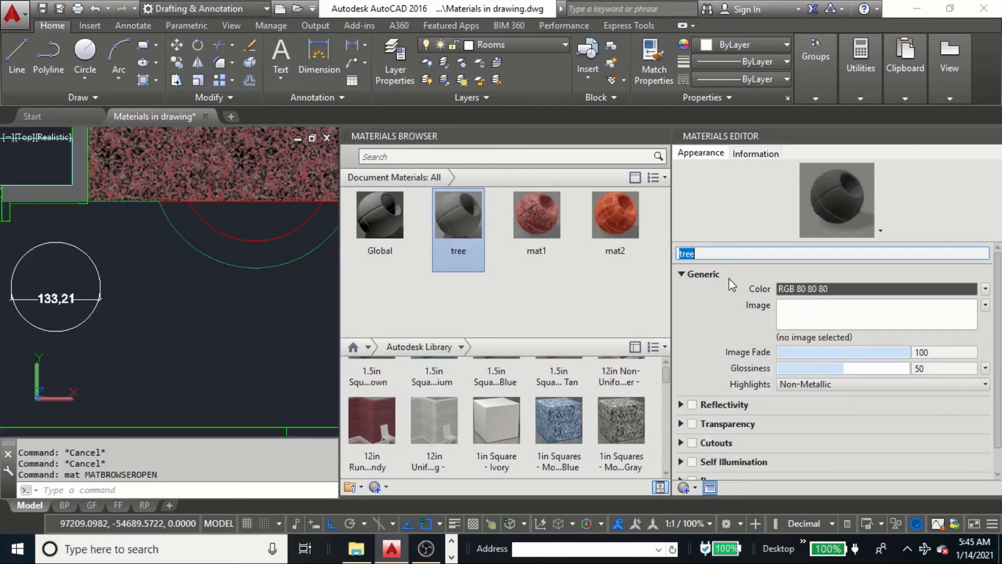
# - Browse image files for the tree material and compare Date Palm, Date Palm-Mask and Date Palm-white background as extra large icons
pyautogui.click(922, 353)
pyautogui.click(882, 319)
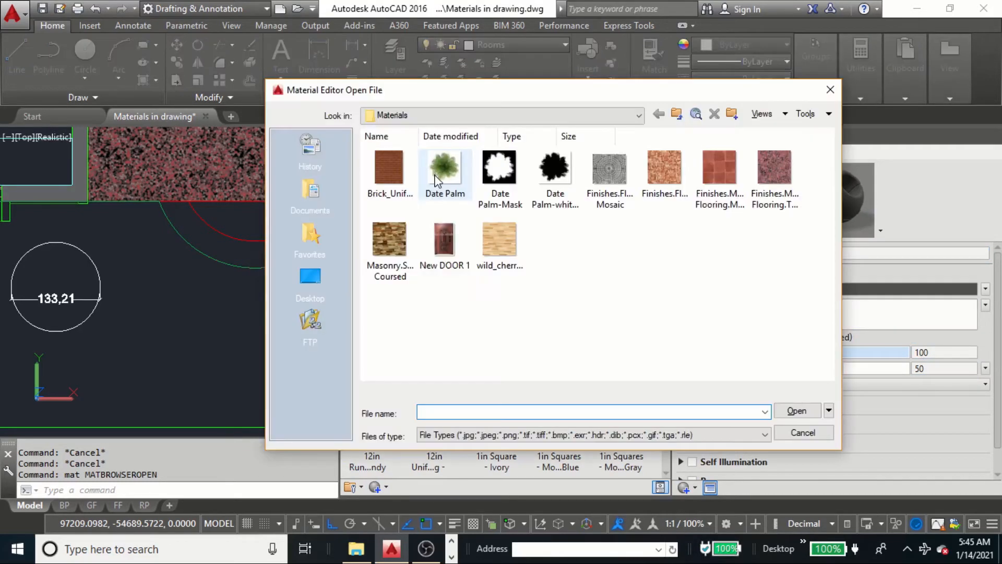
pyautogui.click(443, 172)
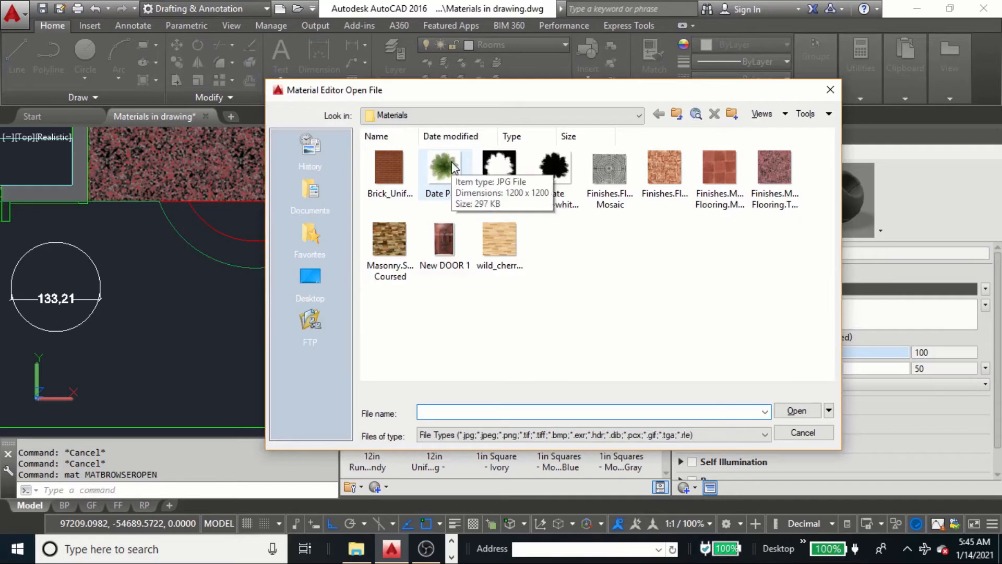
pyautogui.rightClick(681, 263)
pyautogui.moveTo(757, 273)
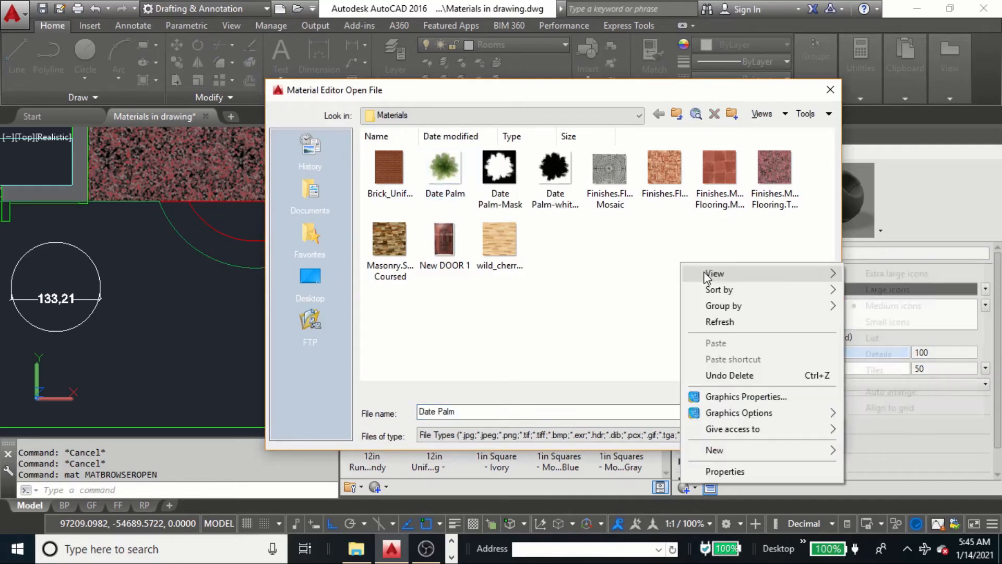
pyautogui.click(887, 274)
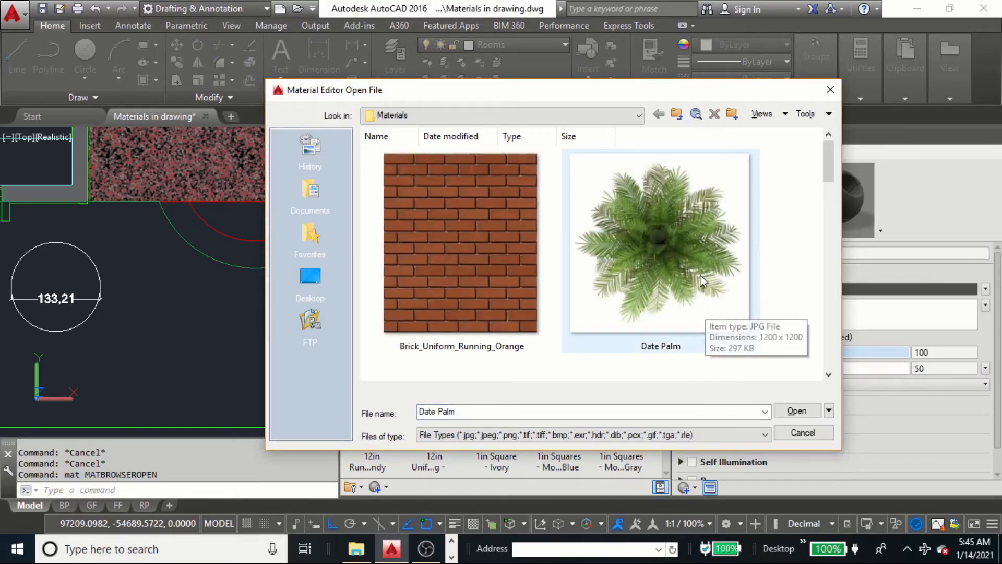
pyautogui.scroll(-3, 706, 220)
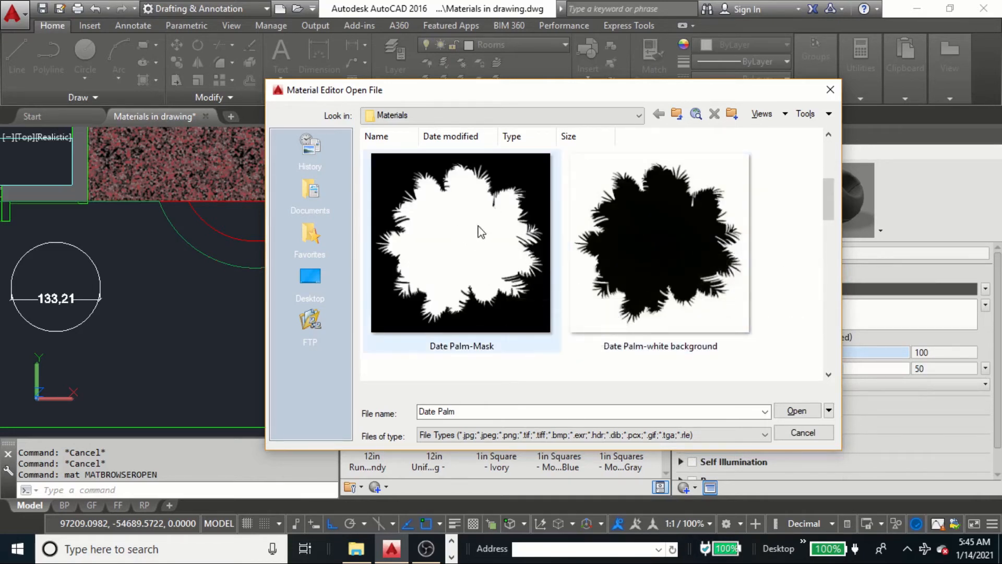
pyautogui.scroll(3, 483, 230)
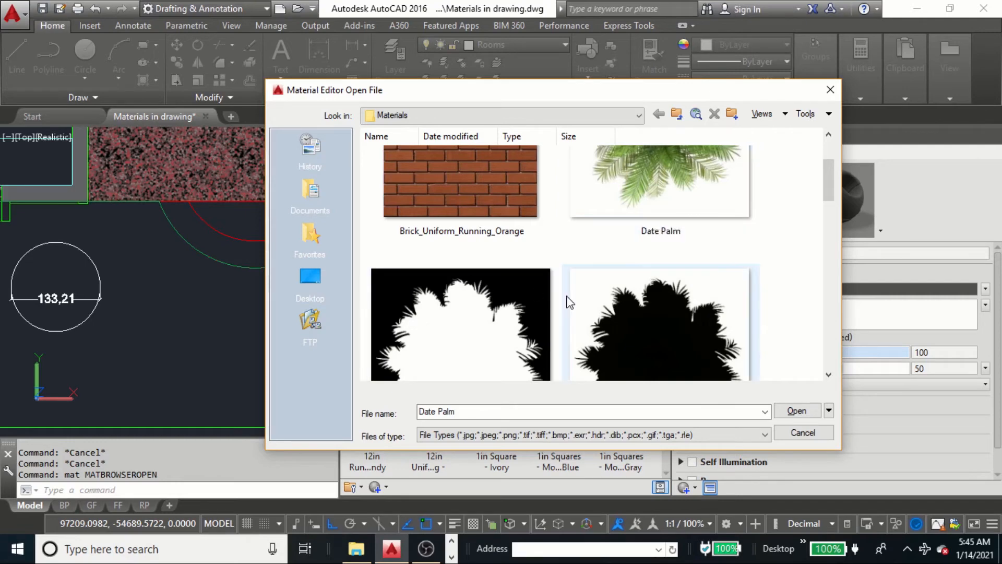
pyautogui.scroll(-2, 571, 297)
# - Show the files as large icons and load Date Palm as the tree material's image
pyautogui.rightClick(770, 238)
pyautogui.moveTo(799, 247)
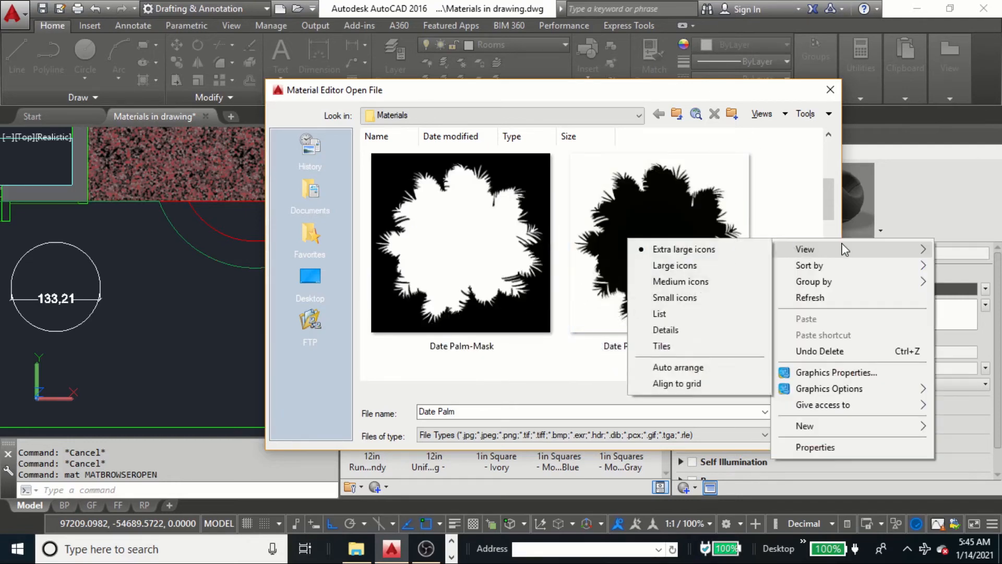
pyautogui.click(678, 265)
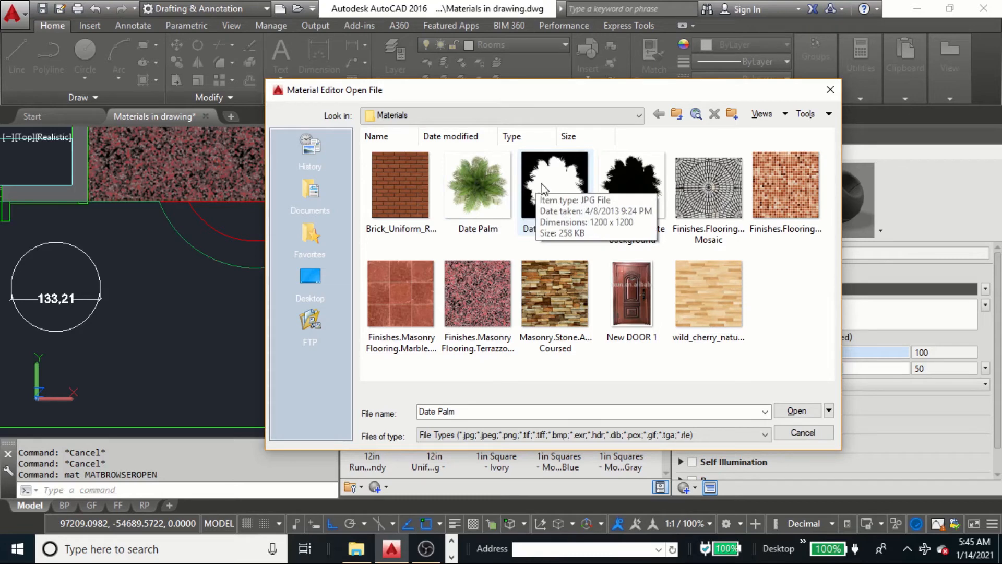
pyautogui.click(480, 188)
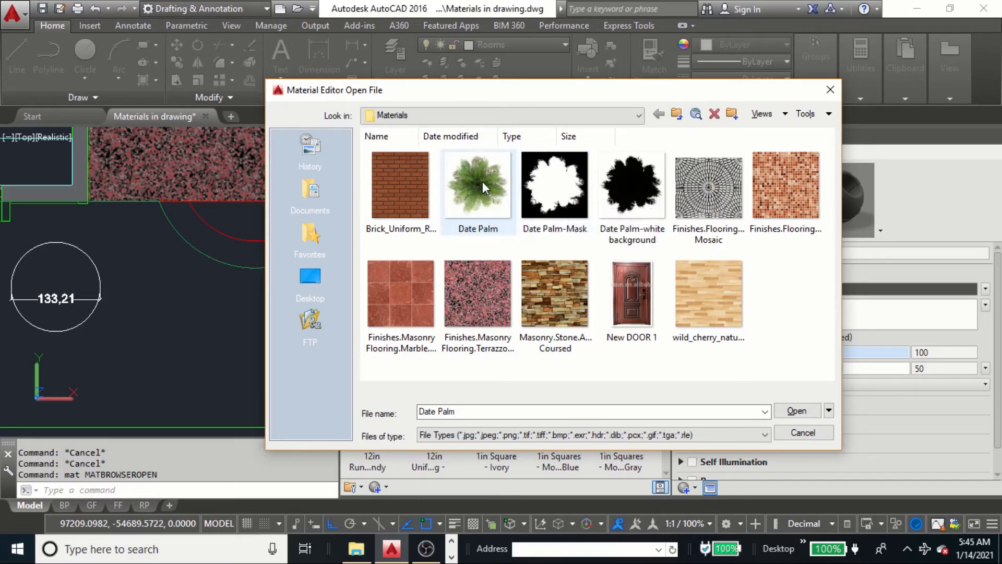
pyautogui.click(790, 410)
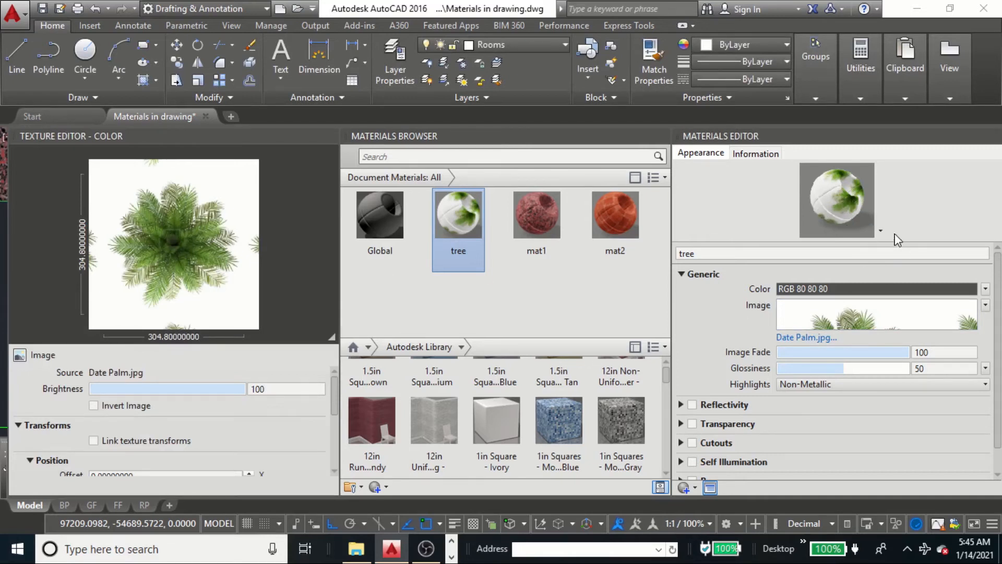
# - Set the tree material's preview scene to Cube and enlarge the preview
pyautogui.click(880, 230)
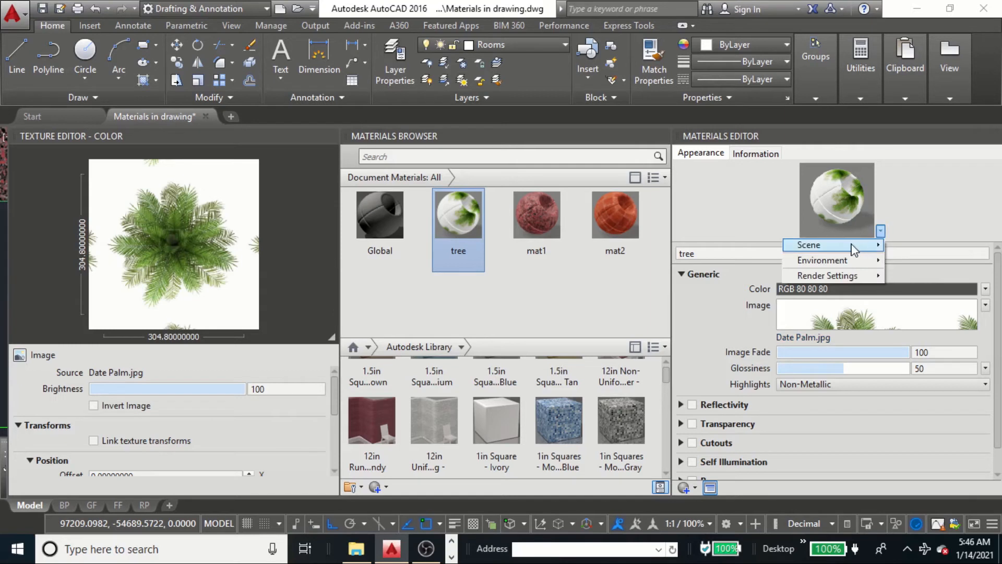
pyautogui.moveTo(856, 248)
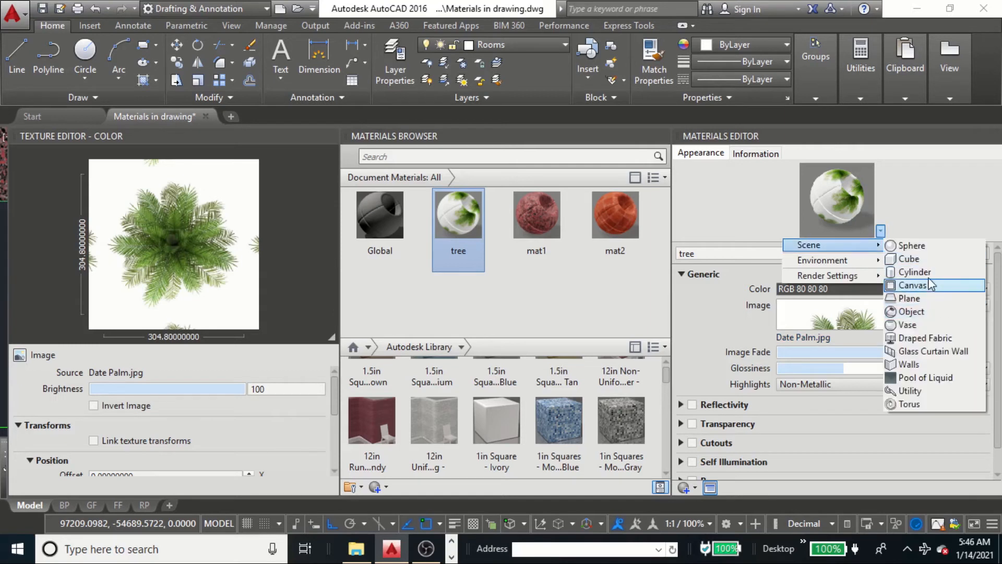
pyautogui.click(928, 259)
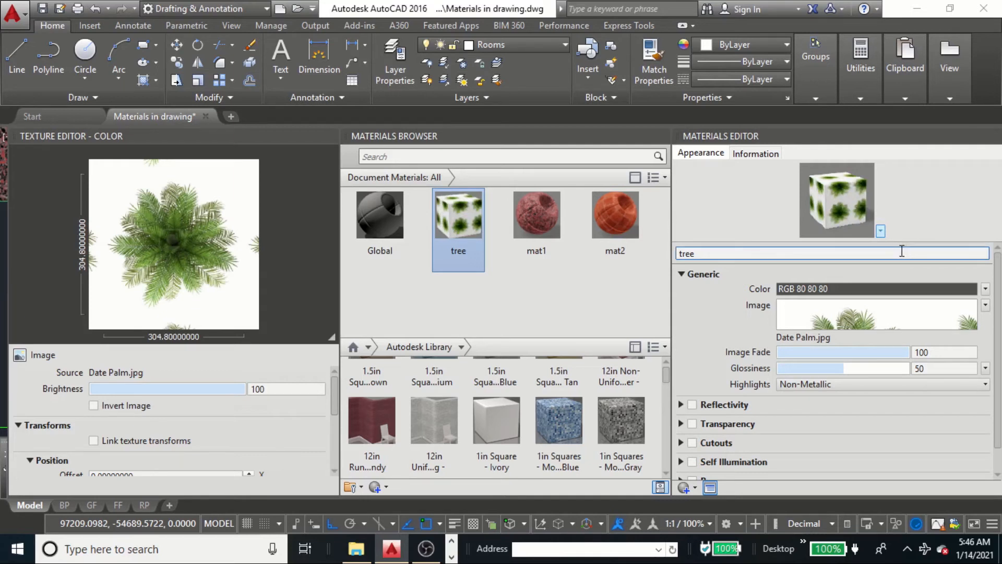
pyautogui.moveTo(902, 246); pyautogui.dragTo(875, 394)
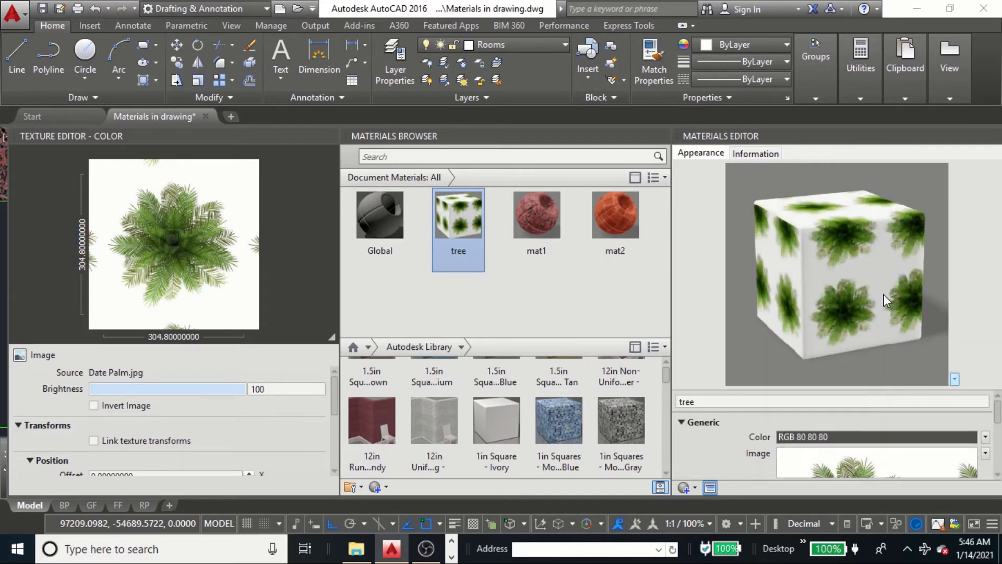
pyautogui.click(845, 292)
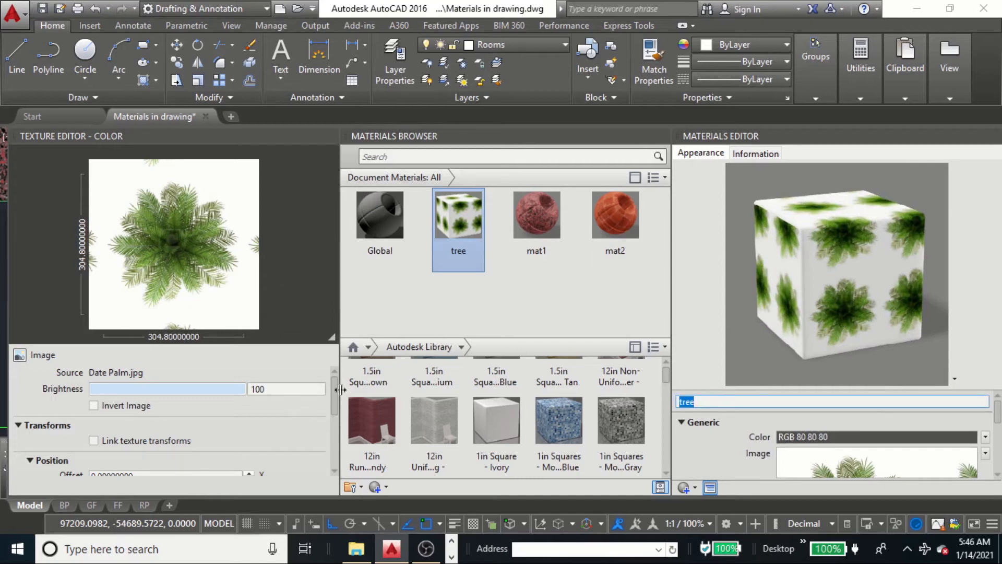
# - Set both the horizontal and vertical repeat of the Date Palm texture to None
pyautogui.moveTo(334, 390); pyautogui.dragTo(328, 453)
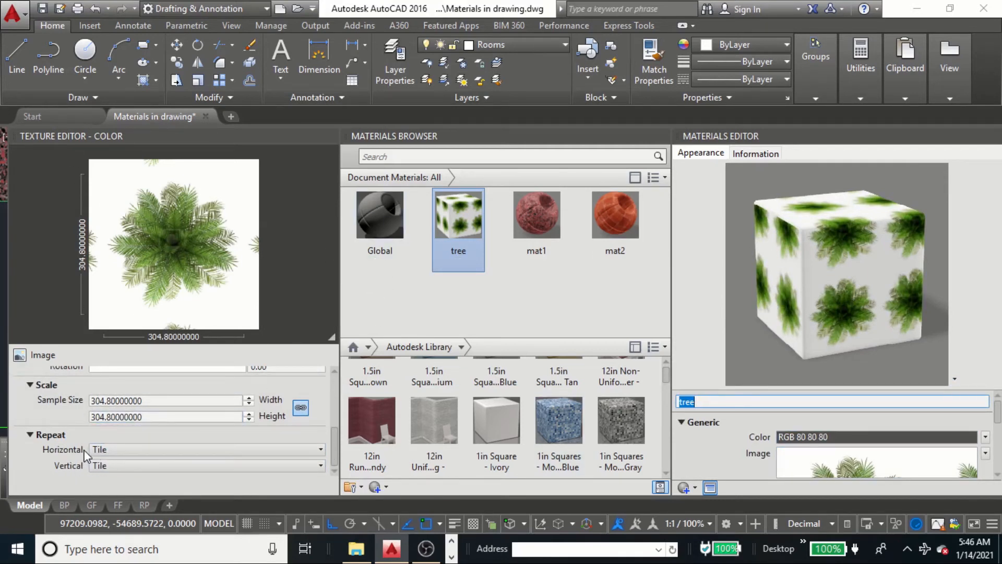
pyautogui.click(148, 454)
pyautogui.click(182, 466)
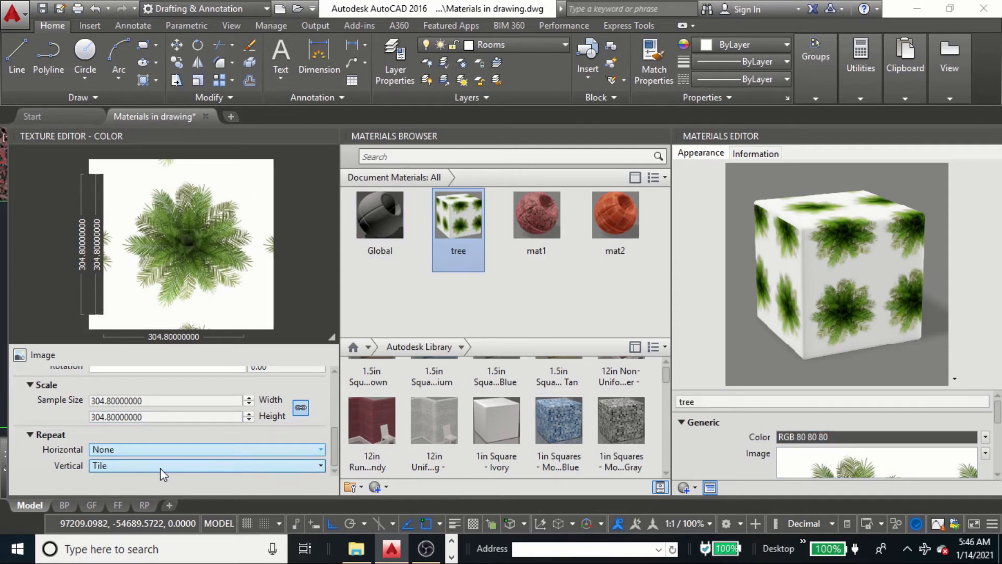
pyautogui.click(164, 466)
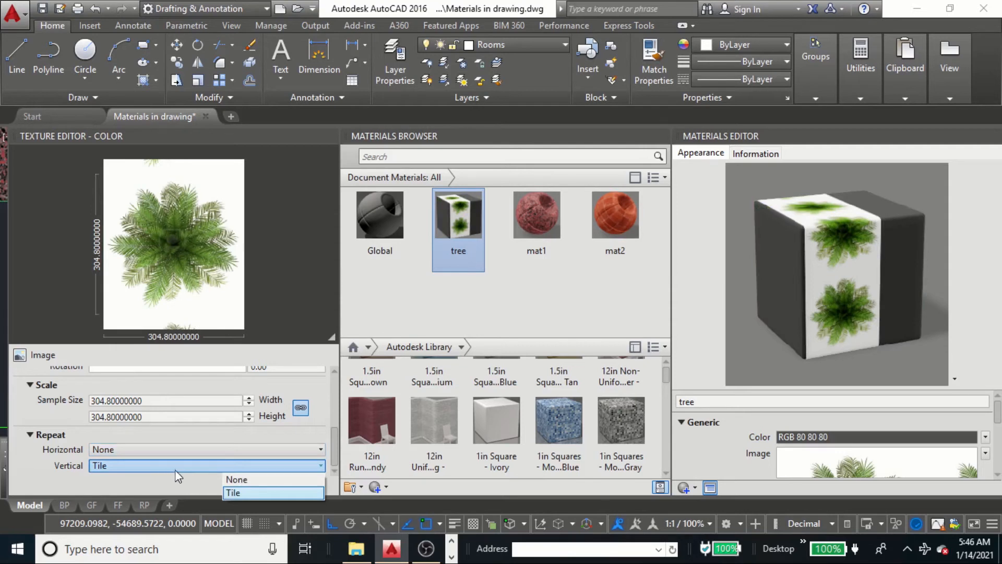
pyautogui.click(282, 479)
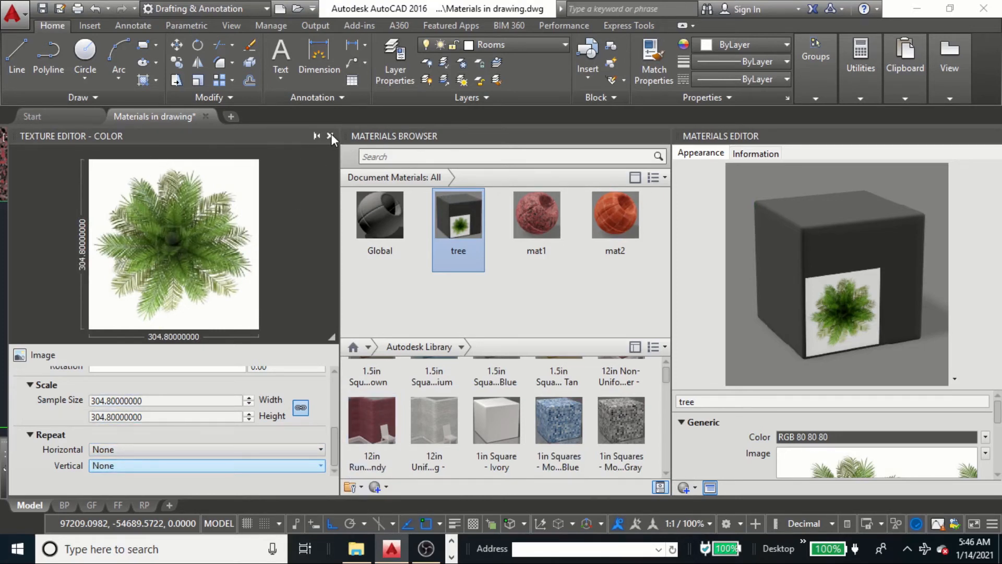
# - Set the Date Palm texture's sample size to 133 by 133 and close the texture and materials editors
pyautogui.click(168, 397)
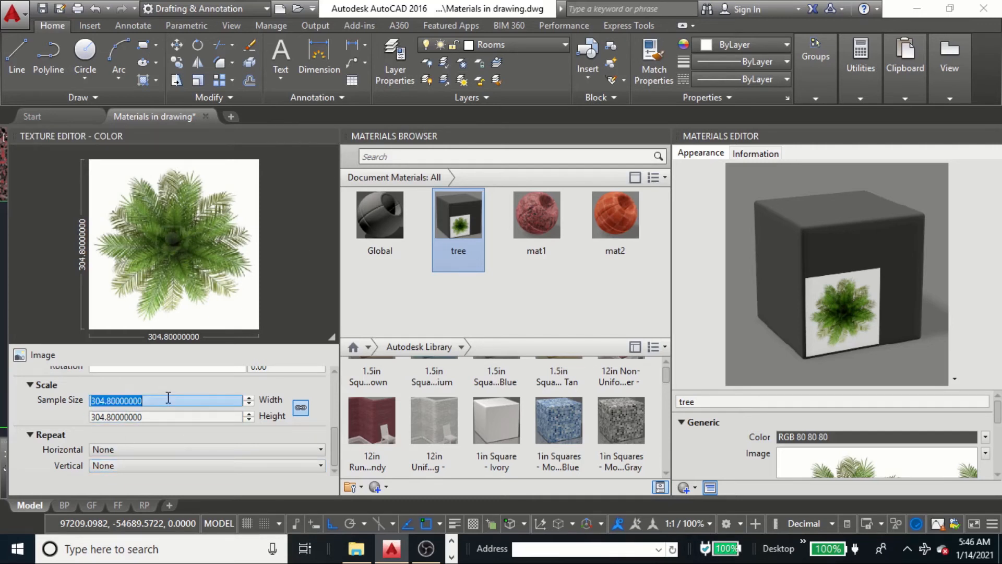
pyautogui.write('133')
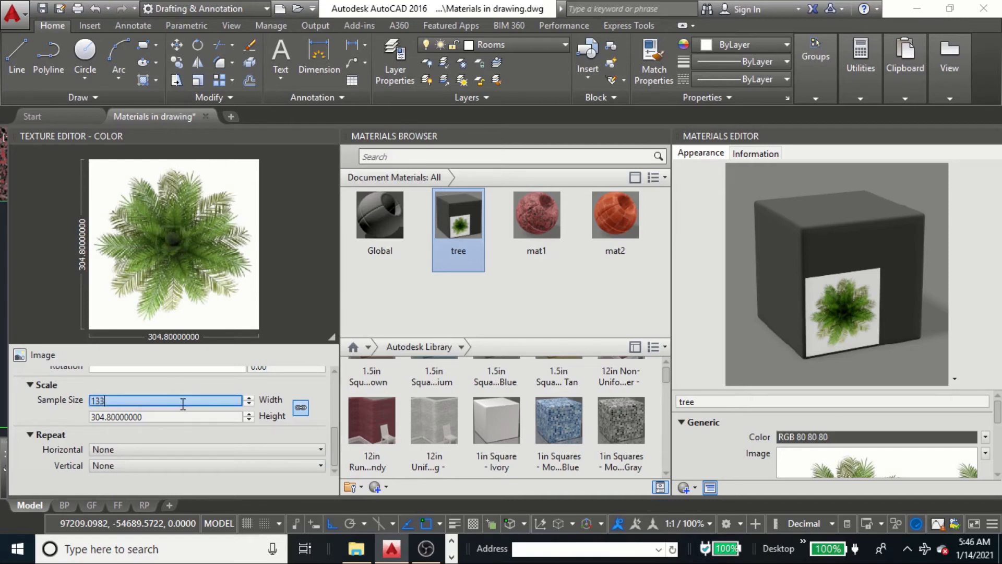
pyautogui.click(172, 417)
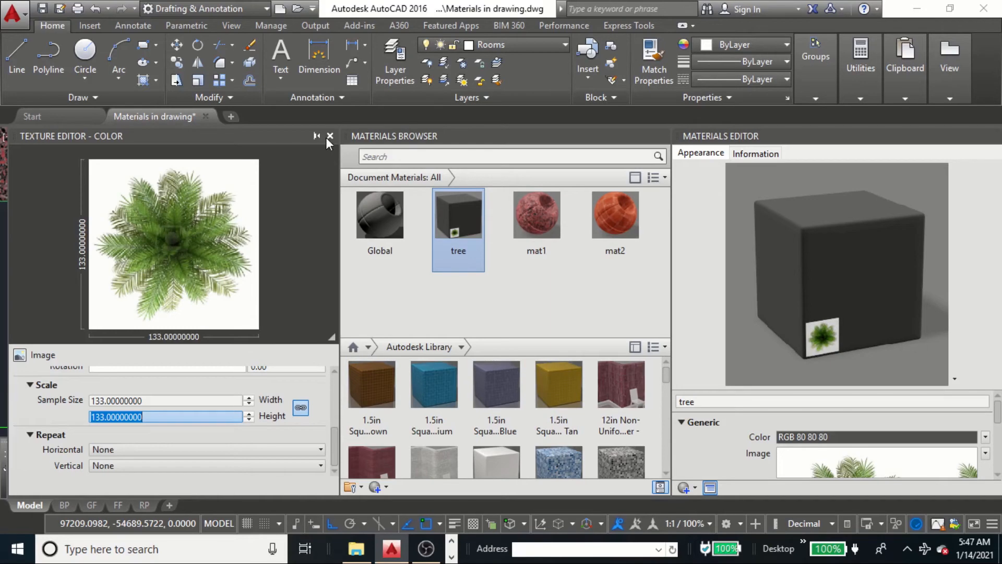
pyautogui.click(328, 134)
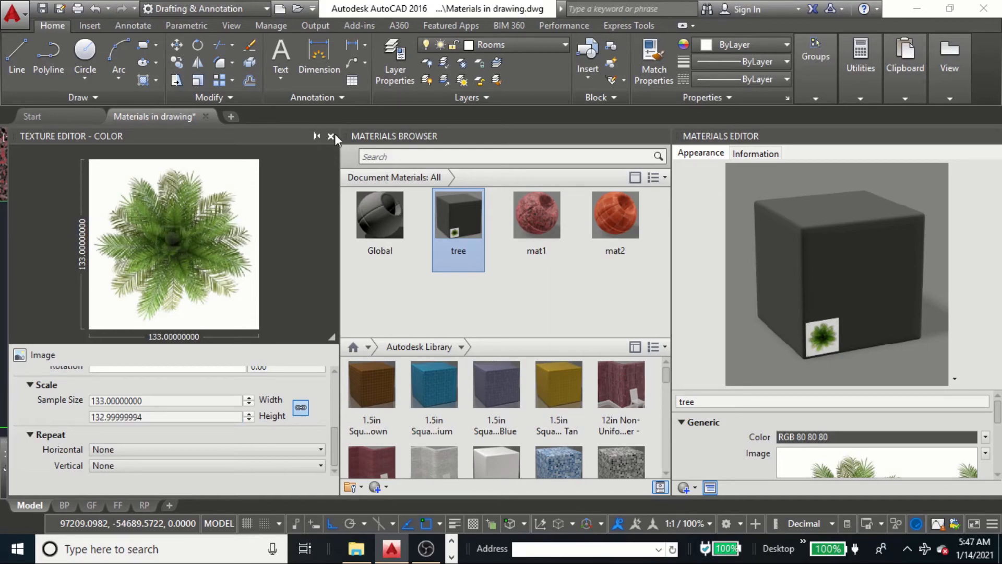
pyautogui.click(332, 136)
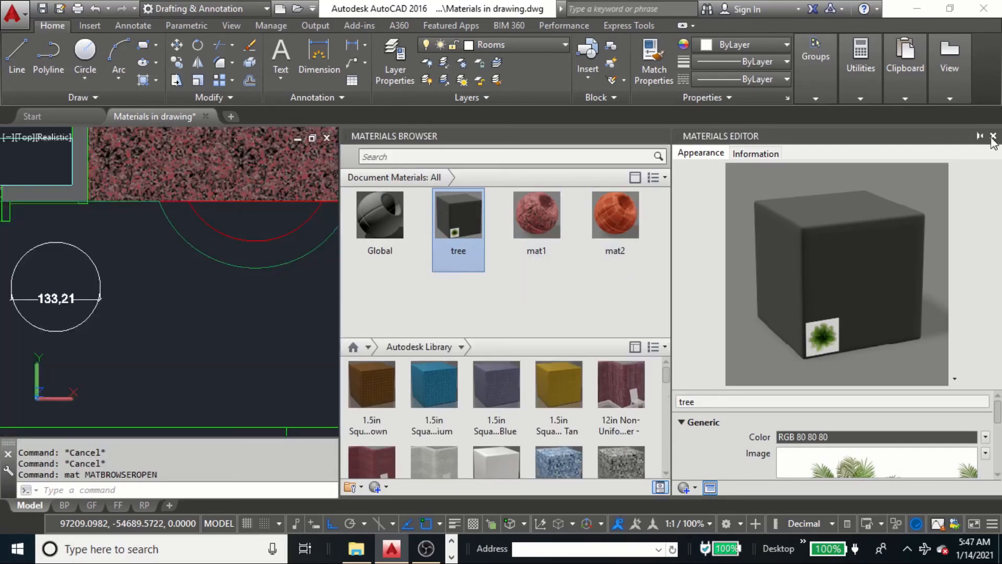
pyautogui.click(993, 137)
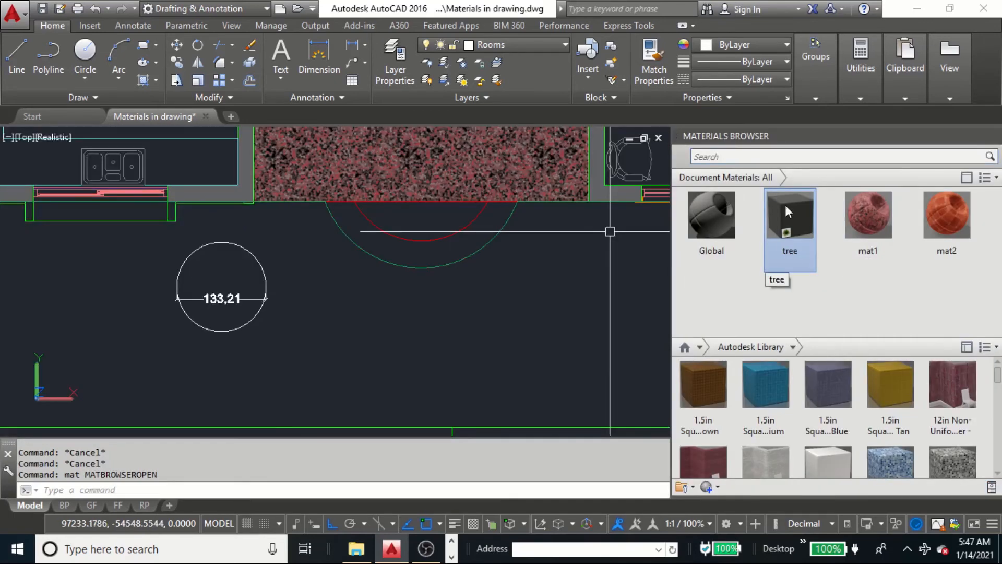
# - Erase the diameter dimension inside the outdoor circle
pyautogui.scroll(2, 324, 285)
pyautogui.moveTo(175, 261); pyautogui.dragTo(317, 261, button='middle')
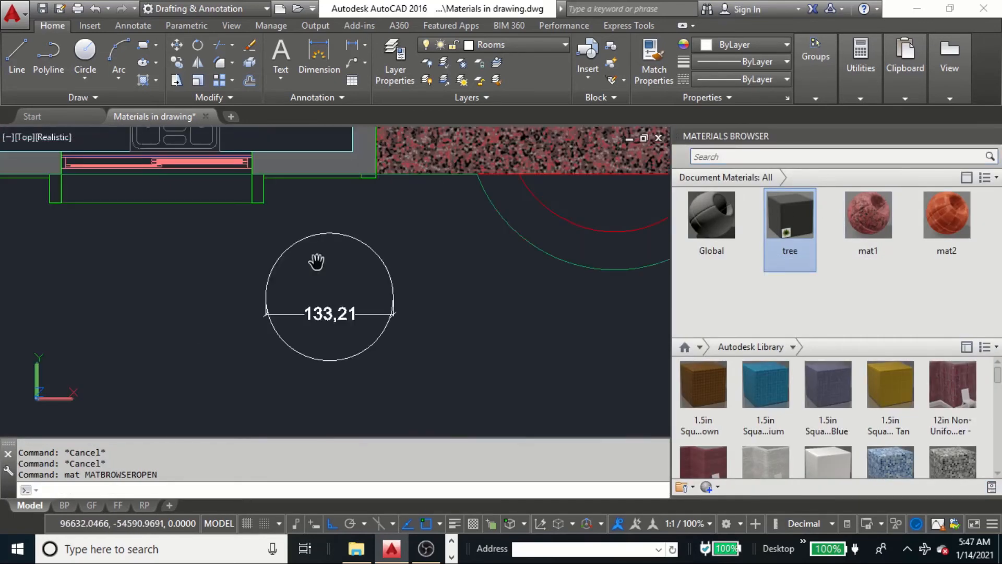
pyautogui.write('e')
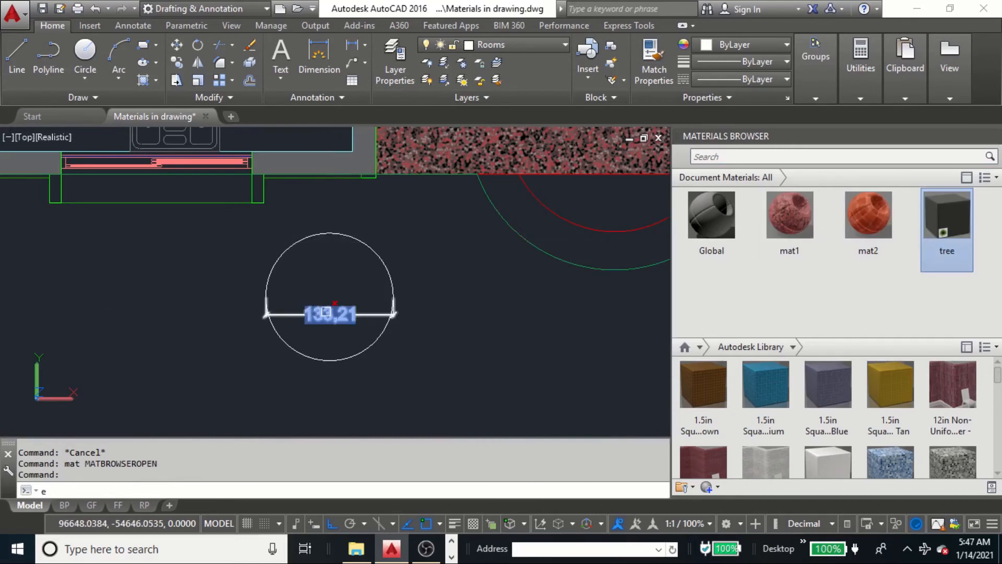
pyautogui.press('Return')
pyautogui.click(331, 305)
pyautogui.write('e')
pyautogui.press('Return')
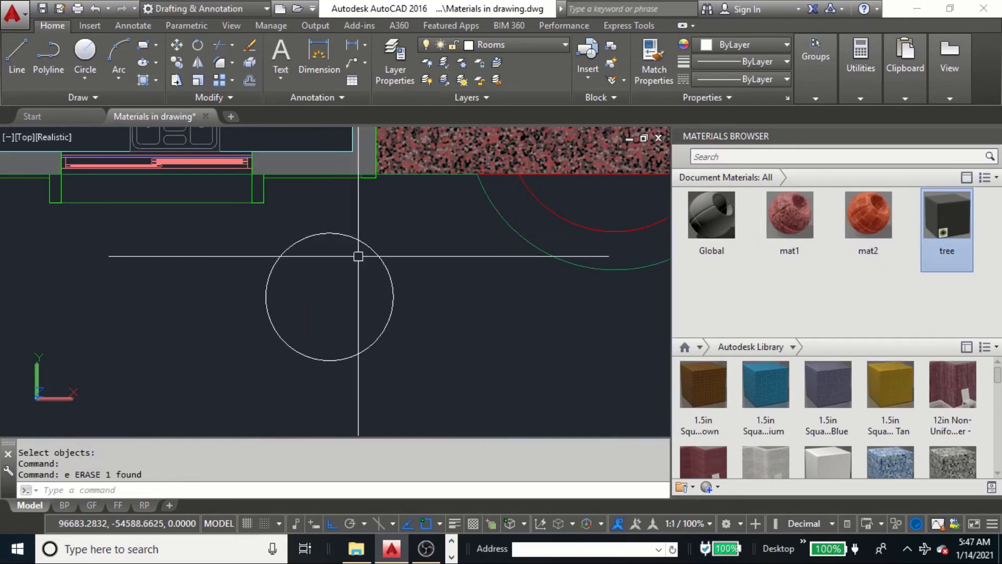
# - Convert the outdoor circle into a region
pyautogui.write('reg')
pyautogui.press('Return')
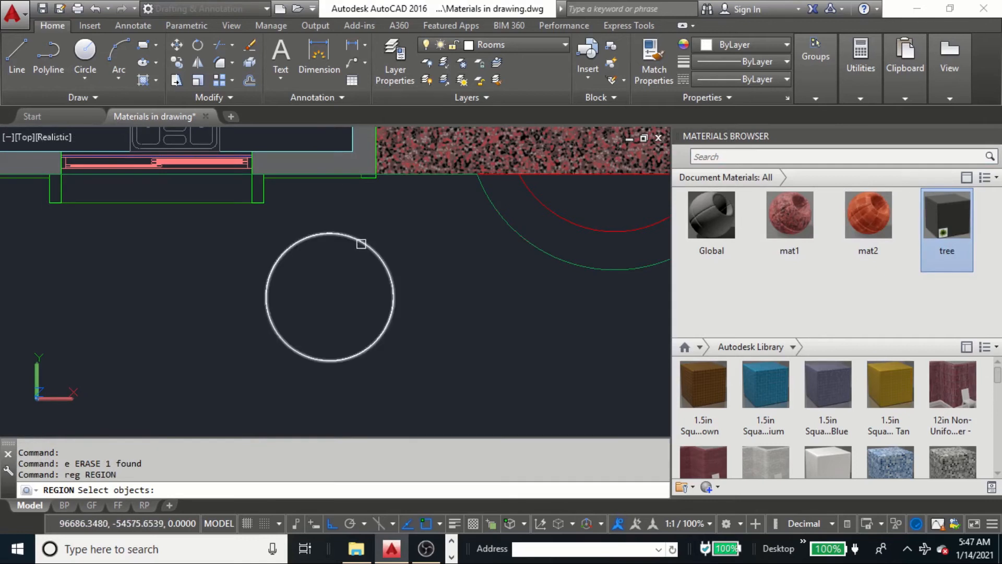
pyautogui.click(361, 244)
pyautogui.press('Return')
# - Assign the tree material to the circular region
pyautogui.click(354, 271)
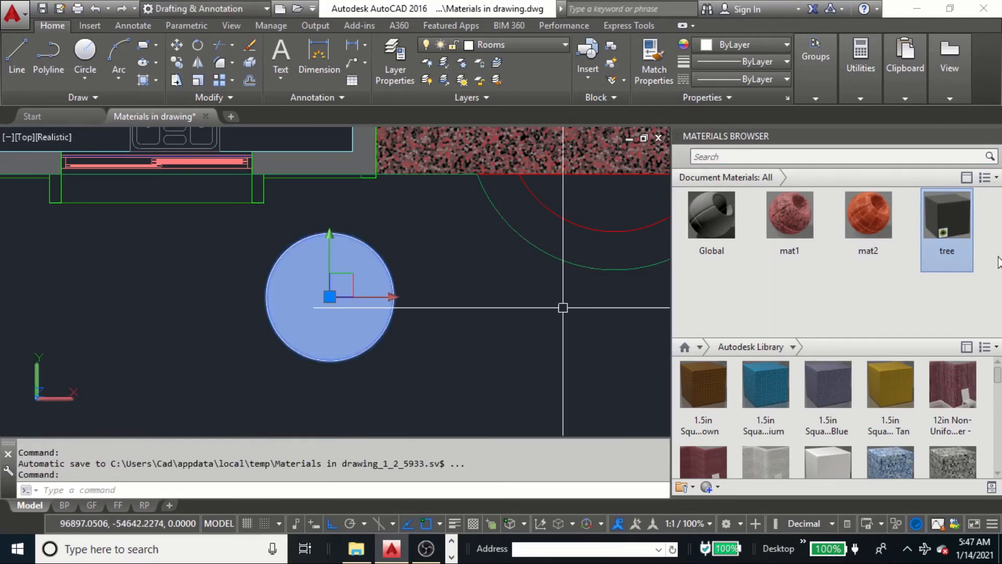
pyautogui.click(953, 209)
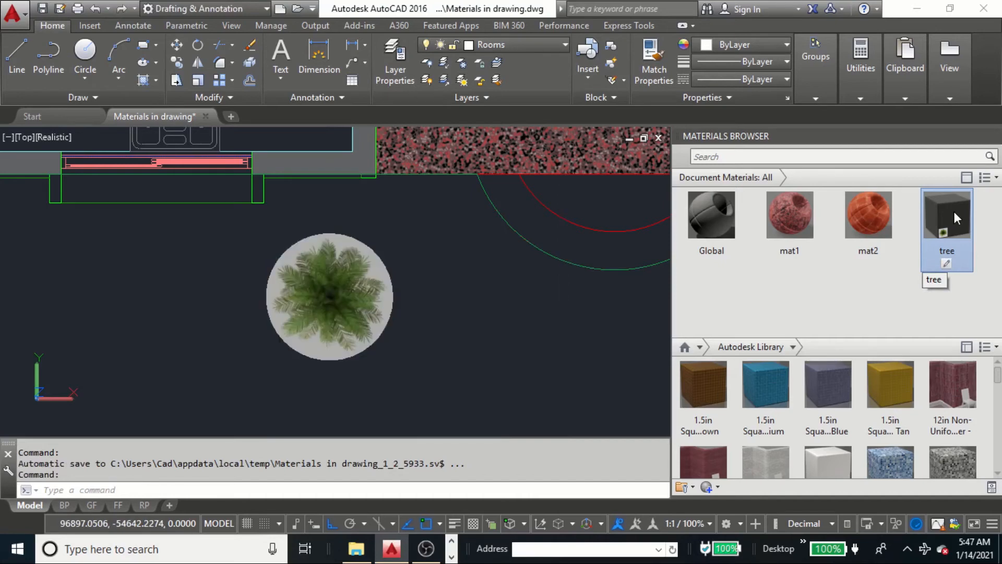
pyautogui.scroll(2, 284, 291)
pyautogui.scroll(3, 342, 307)
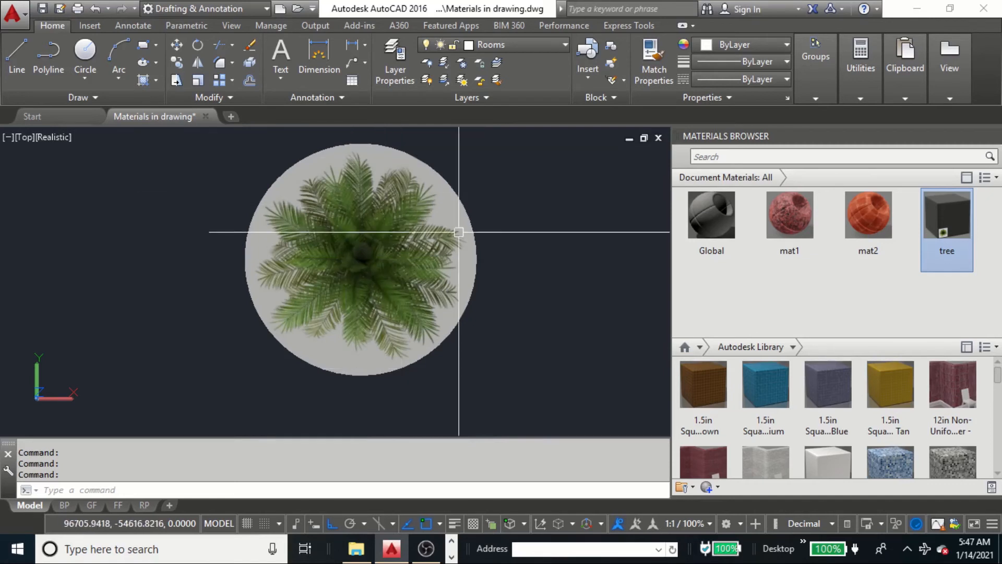
pyautogui.moveTo(439, 210); pyautogui.dragTo(377, 214, button='middle')
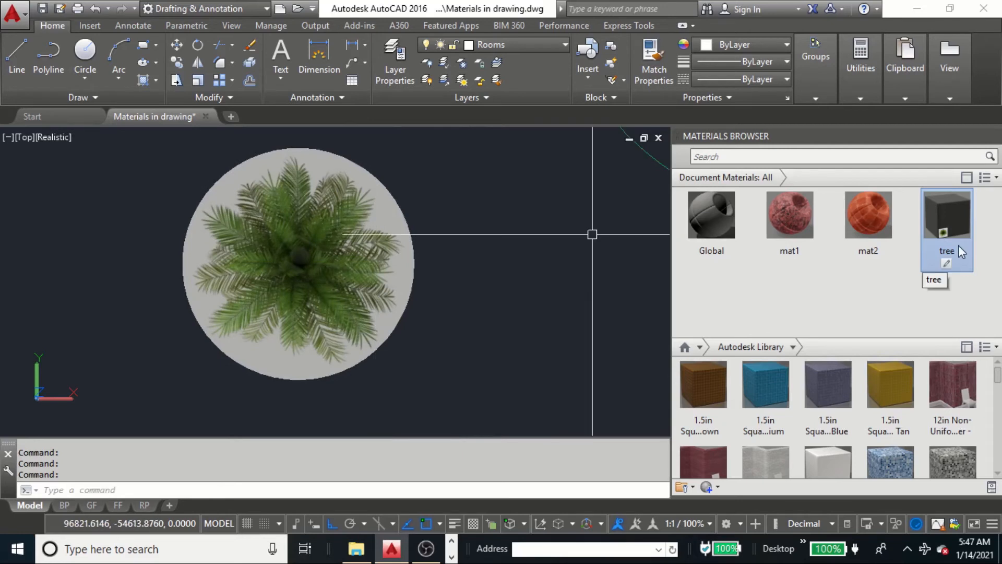
# - Open the tree material for editing, with the materials browser closed and the materials editor undocked over the drawing
pyautogui.rightClick(951, 230)
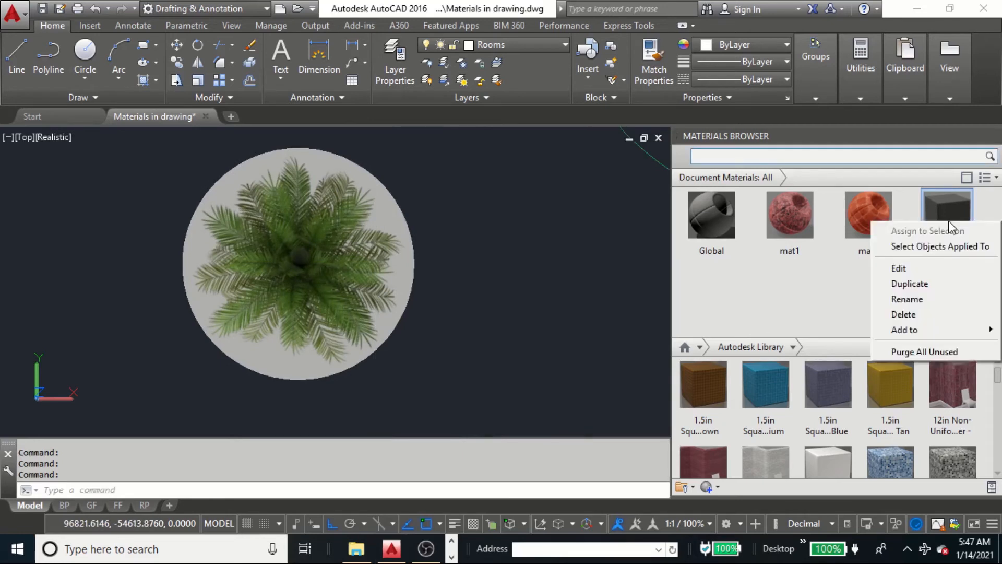
pyautogui.click(935, 246)
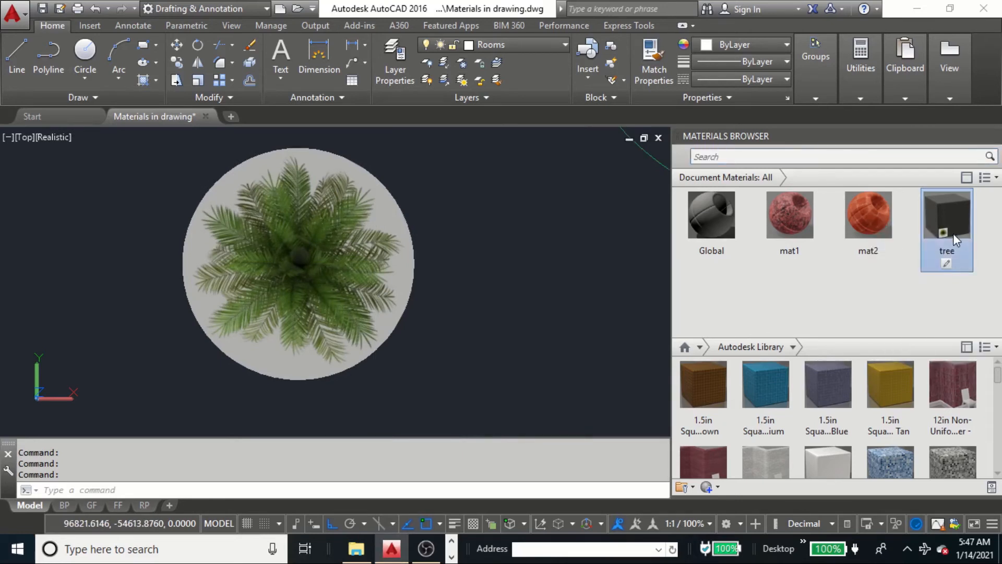
pyautogui.rightClick(953, 233)
pyautogui.click(929, 278)
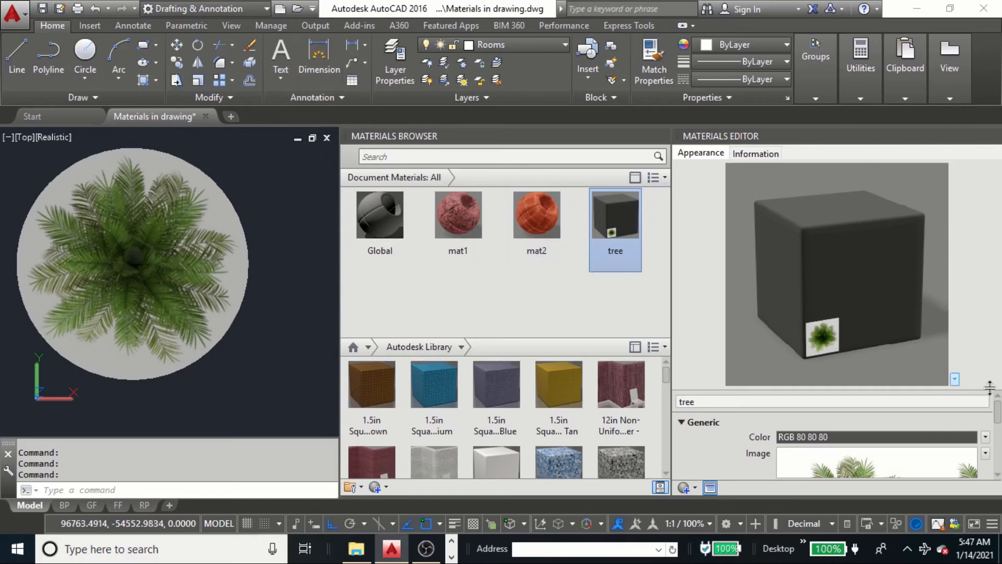
pyautogui.click(662, 136)
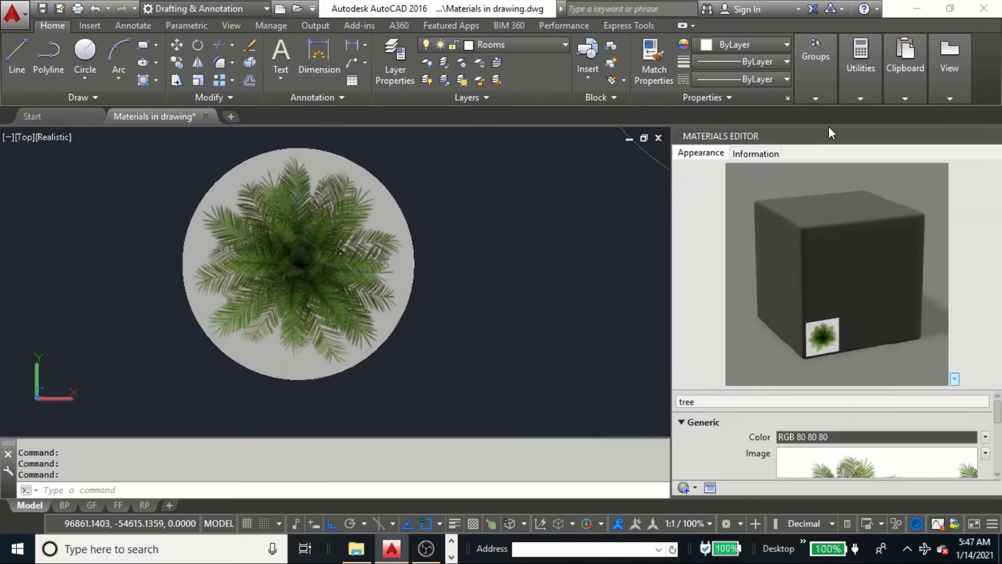
pyautogui.moveTo(681, 106); pyautogui.dragTo(579, 61)
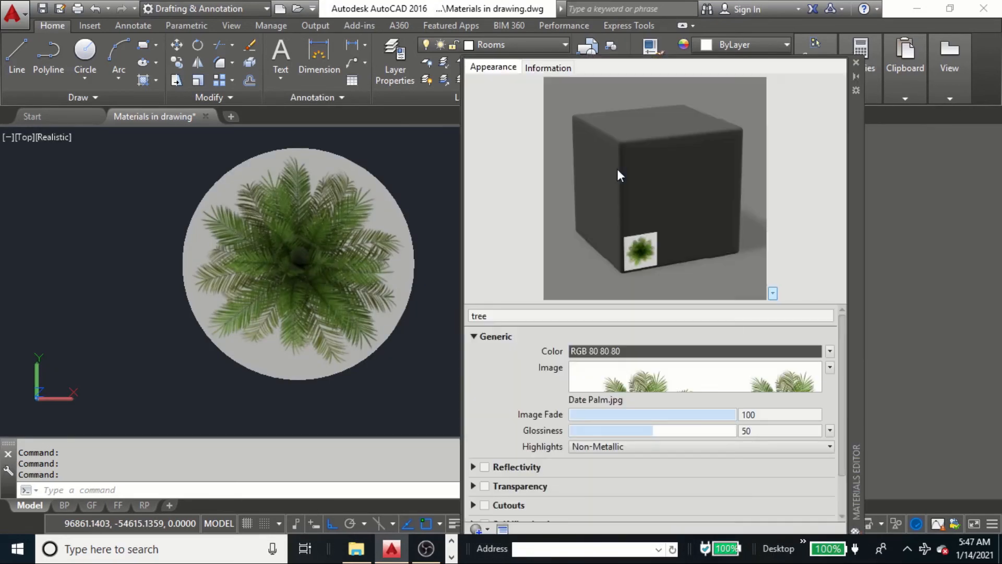
pyautogui.scroll(-2, 652, 443)
pyautogui.scroll(2, 573, 455)
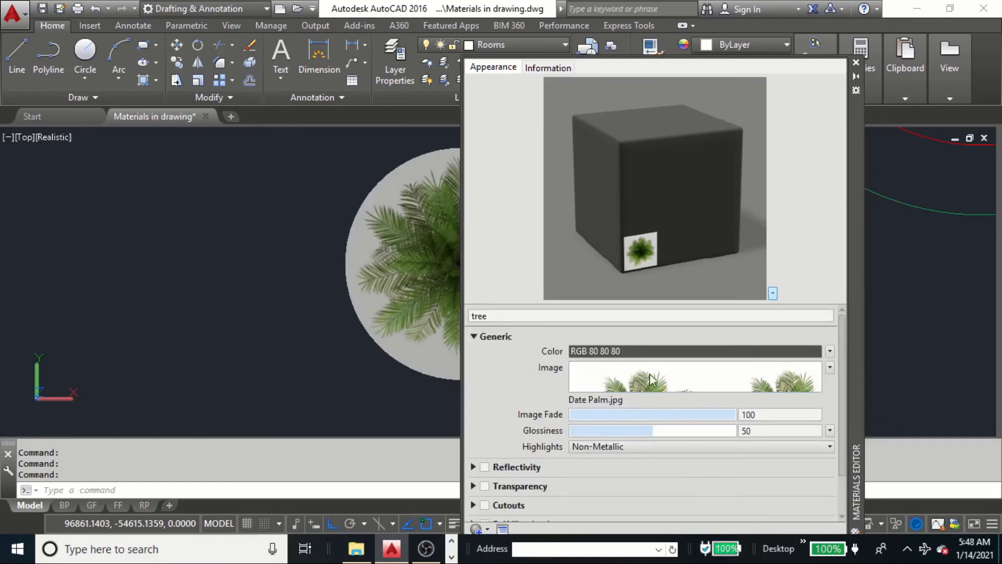
# - Collapse the tree material's Generic properties and enable Cutouts
pyautogui.click(475, 338)
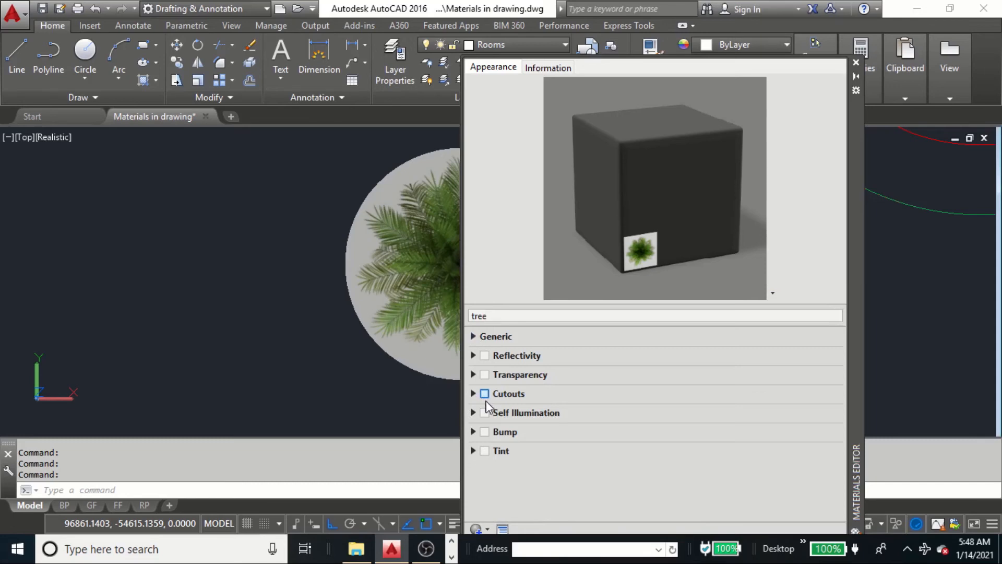
pyautogui.click(485, 394)
pyautogui.click(585, 418)
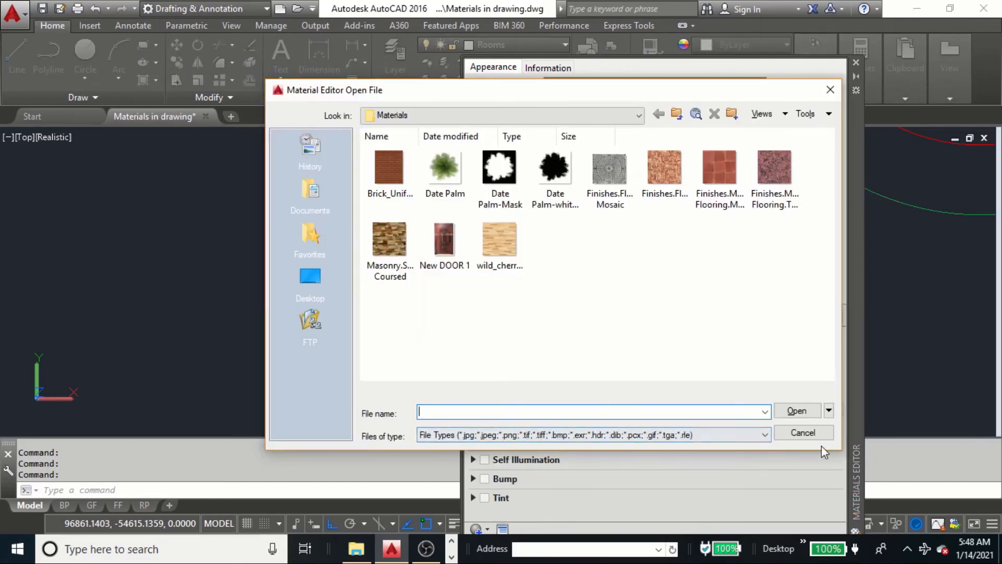
pyautogui.click(816, 433)
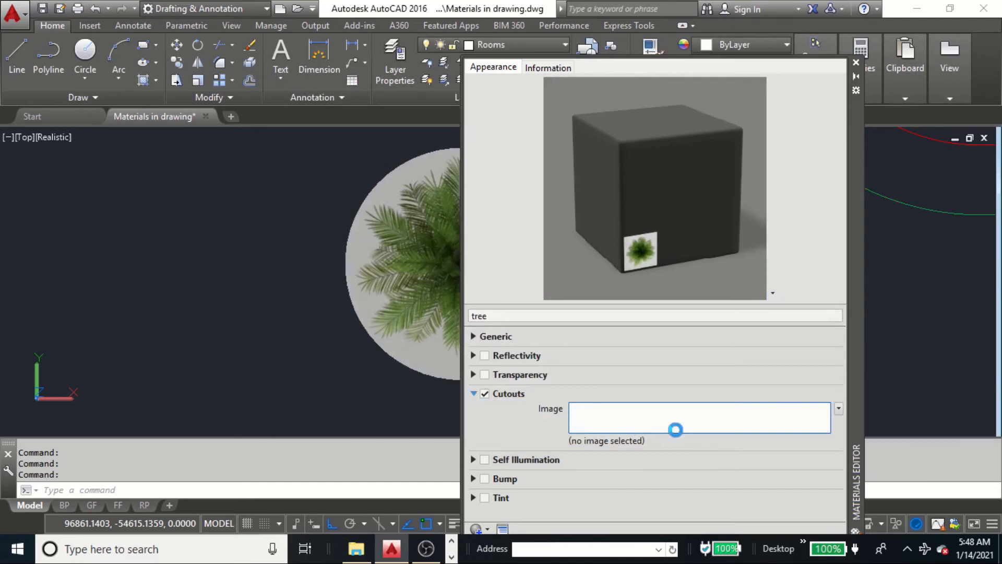
# - Load Date Palm-Mask as the tree material's cutout image, using larger file thumbnails to find it, and close the materials editor
pyautogui.click(675, 429)
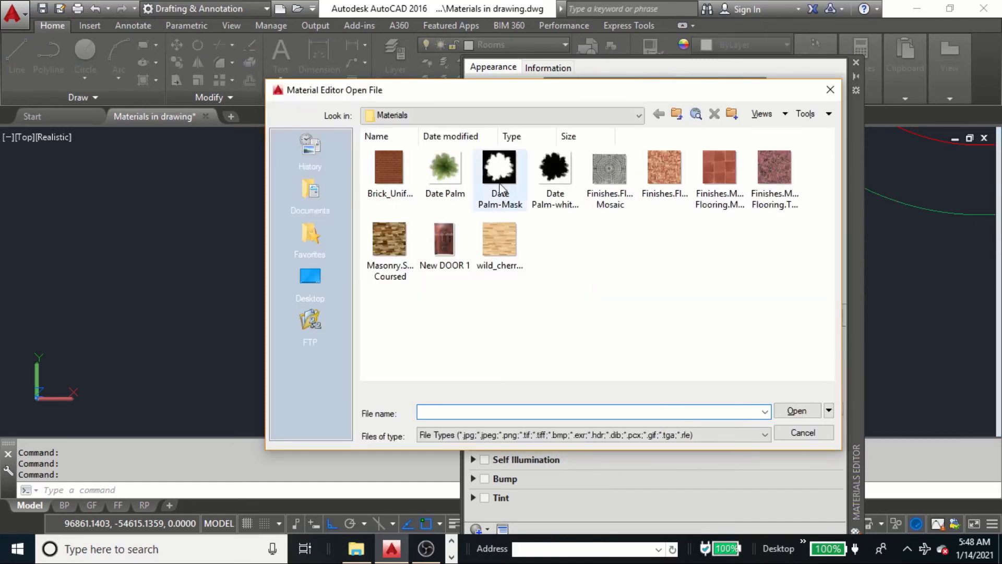
pyautogui.rightClick(587, 237)
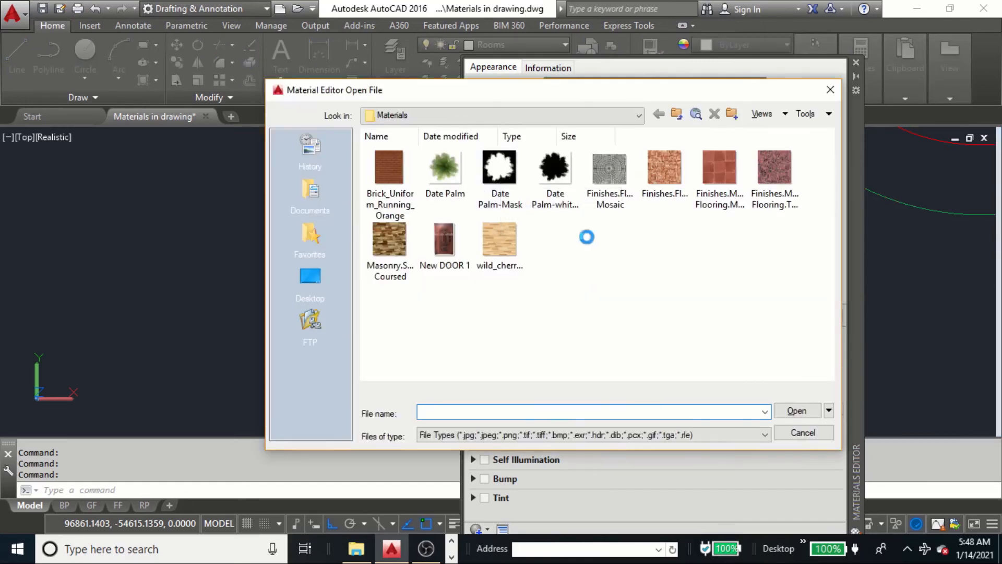
pyautogui.moveTo(618, 249)
pyautogui.click(760, 266)
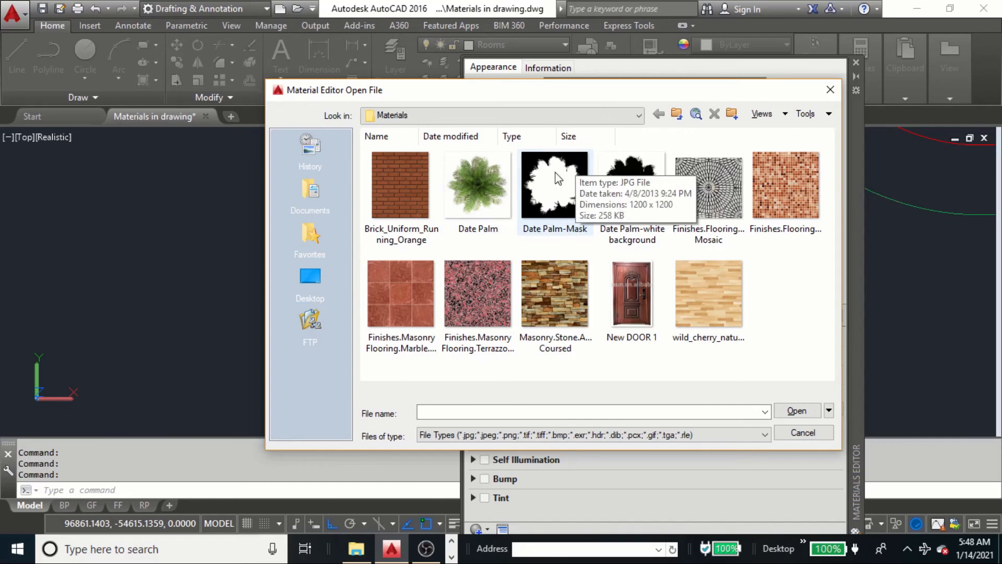
pyautogui.click(590, 207)
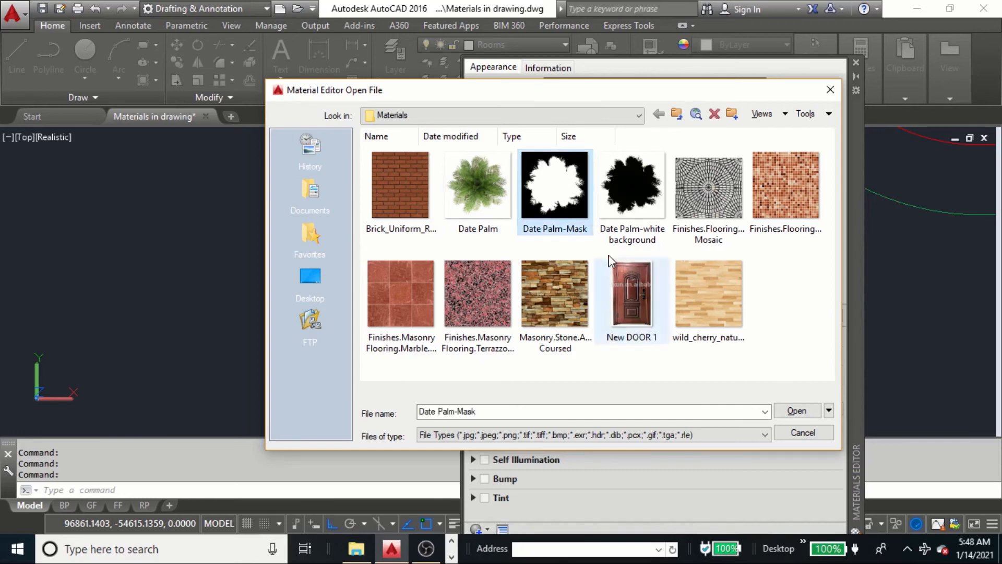
pyautogui.click(793, 416)
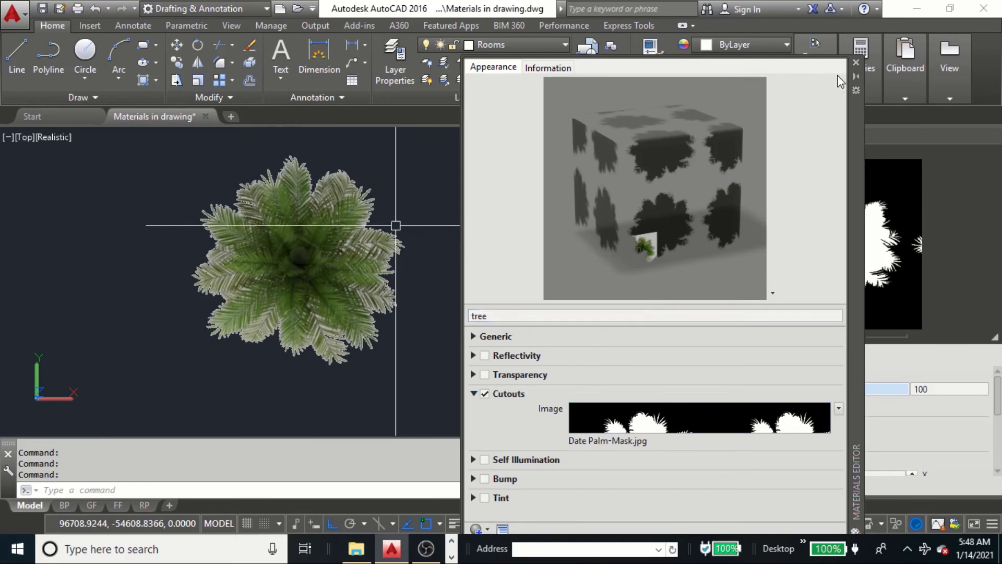
pyautogui.click(856, 63)
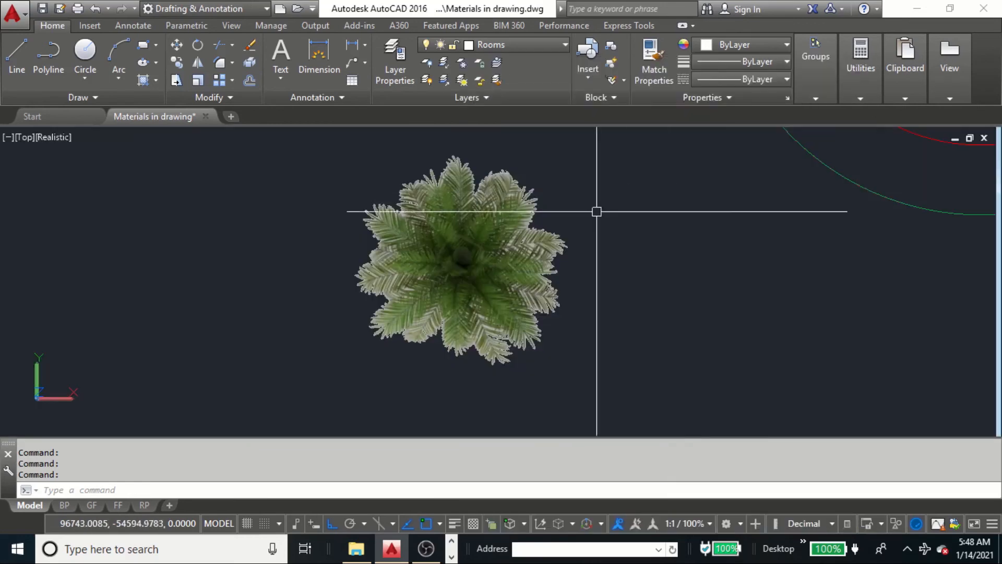
# - Examine the cut-out palm tree close up and in the context of the surrounding floor plan
pyautogui.scroll(-3, 545, 239)
pyautogui.moveTo(490, 279); pyautogui.dragTo(490, 279, button='middle')
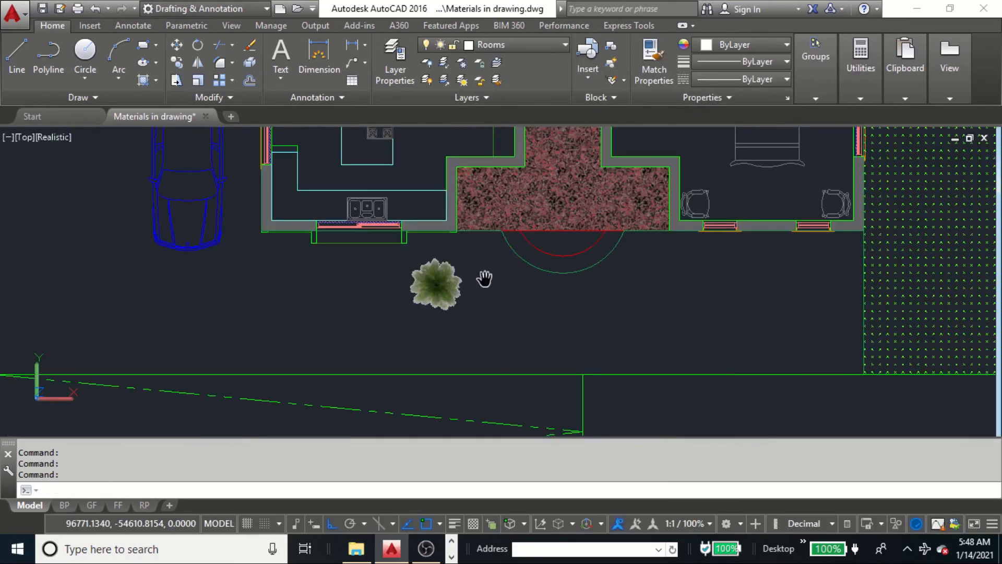
pyautogui.press('Escape')
pyautogui.scroll(5, 445, 286)
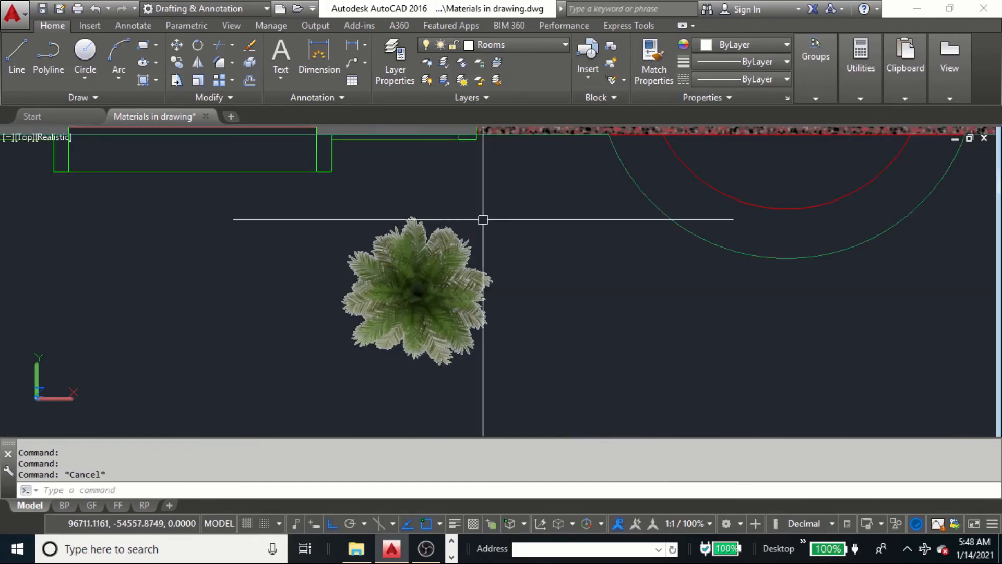
pyautogui.scroll(-4, 477, 336)
pyautogui.scroll(-2, 548, 343)
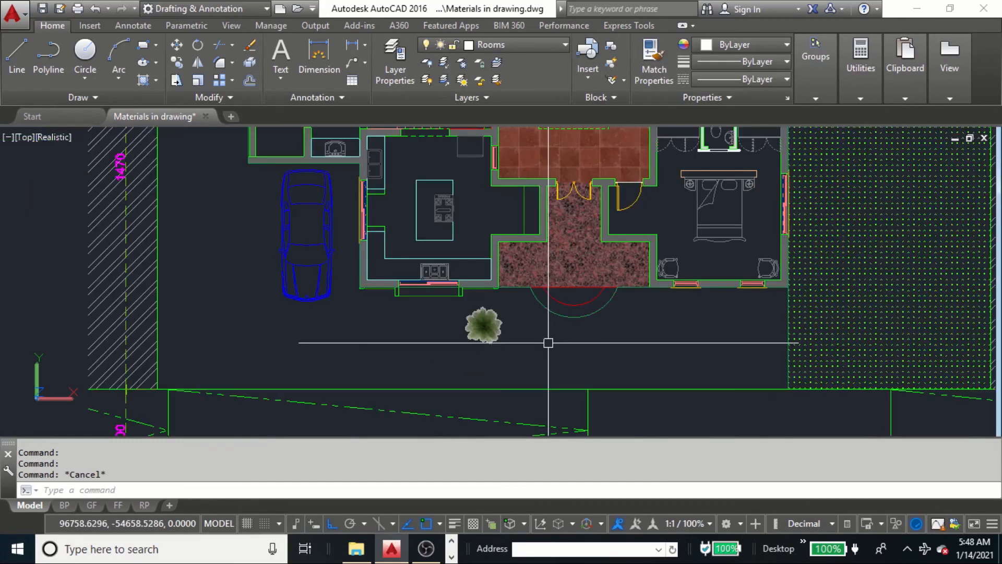
pyautogui.press('Escape')
pyautogui.press('Escape')
pyautogui.scroll(2, 604, 358)
pyautogui.scroll(2, 526, 347)
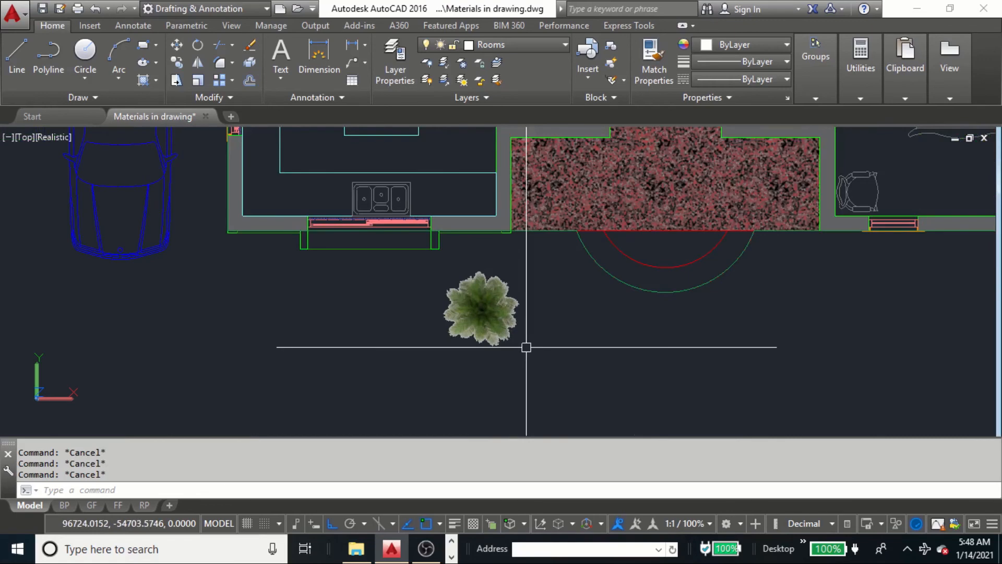
pyautogui.scroll(-4, 421, 310)
pyautogui.scroll(3, 486, 287)
pyautogui.scroll(-2, 487, 287)
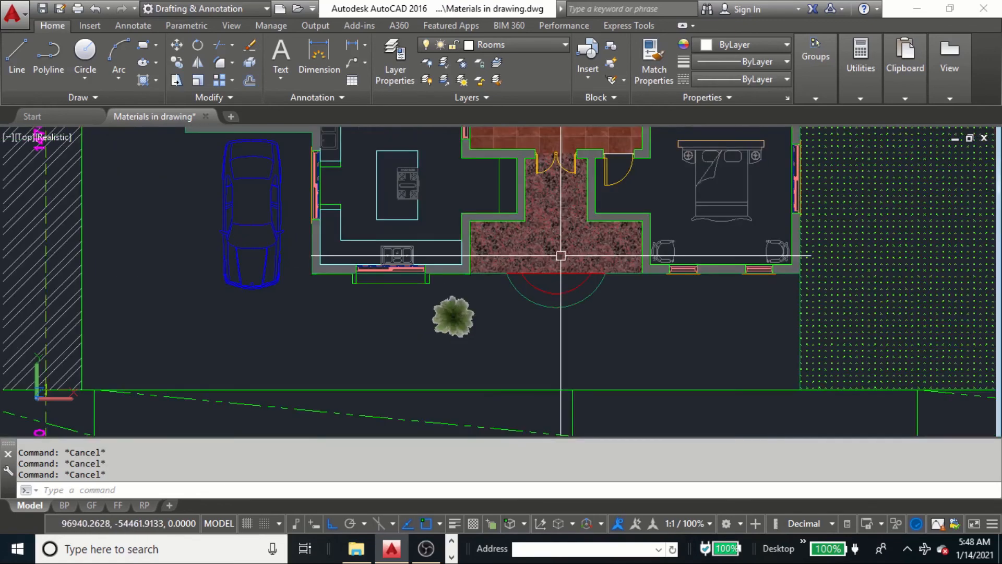
pyautogui.moveTo(561, 256); pyautogui.dragTo(541, 352, button='middle')
pyautogui.press('Escape')
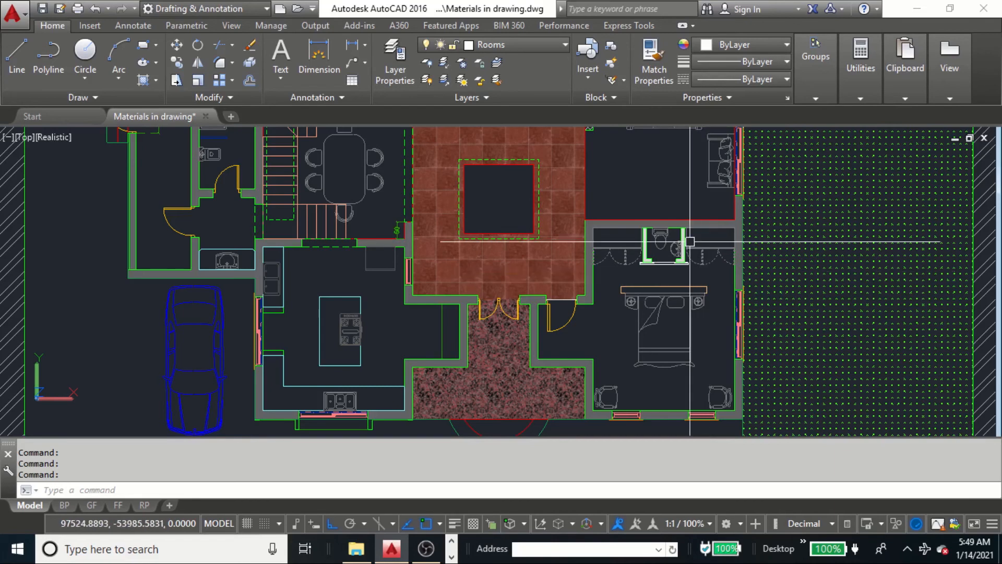
# - Start a plot of the model and choose AutoCAD PDF (High Quality Print).pc3 as the plotter
pyautogui.scroll(-2, 690, 241)
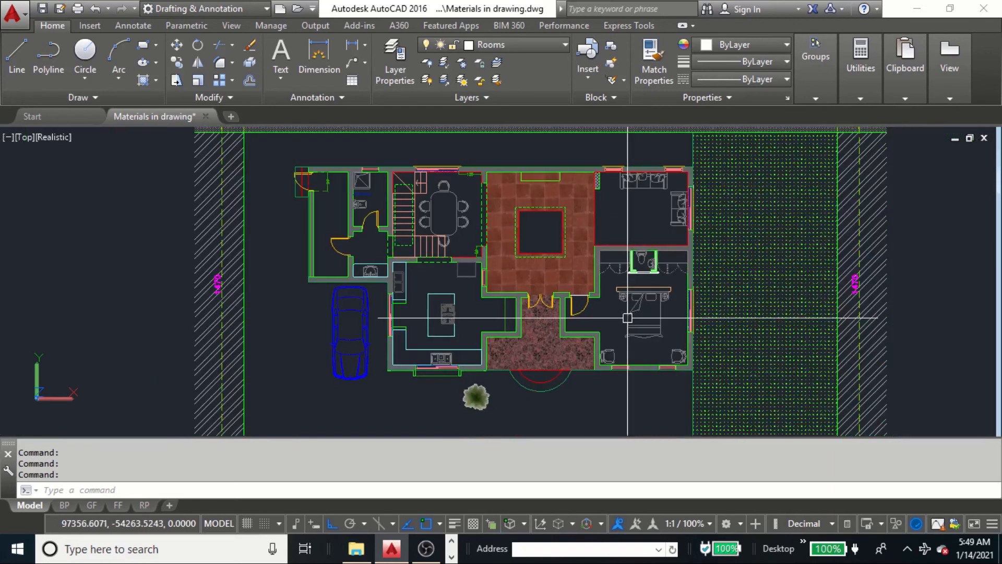
pyautogui.press('Escape')
pyautogui.write('plo')
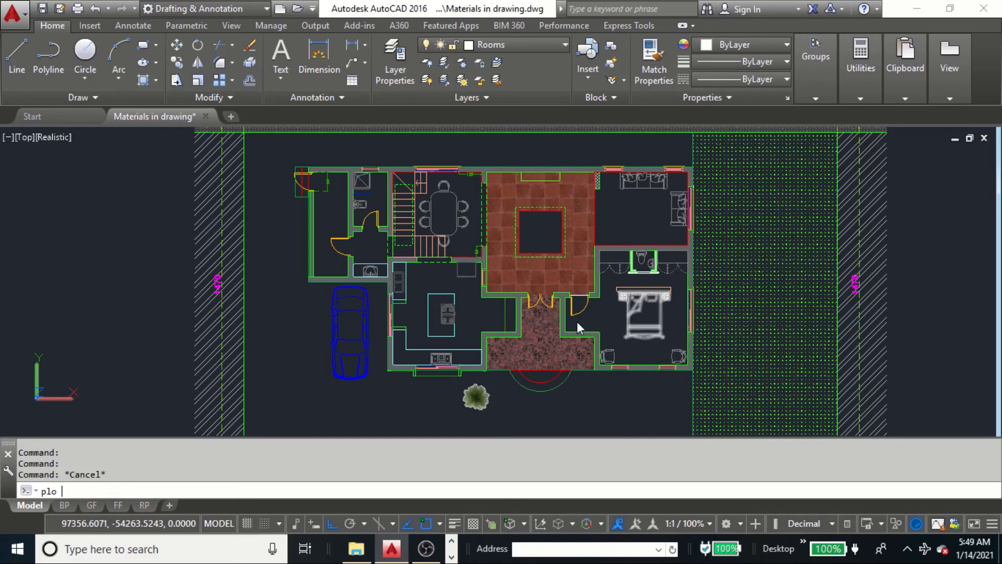
pyautogui.write('t')
pyautogui.press('Return')
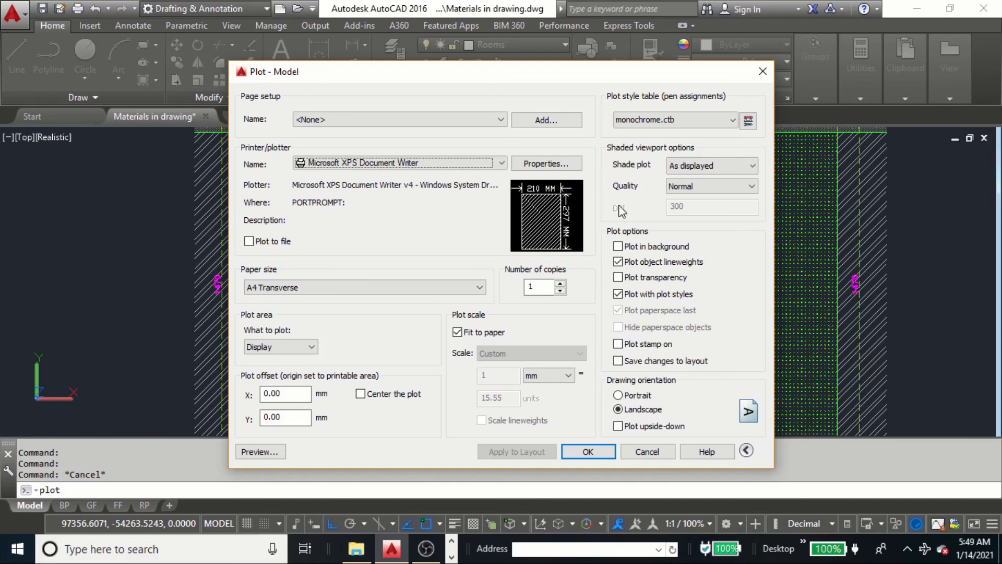
pyautogui.click(449, 164)
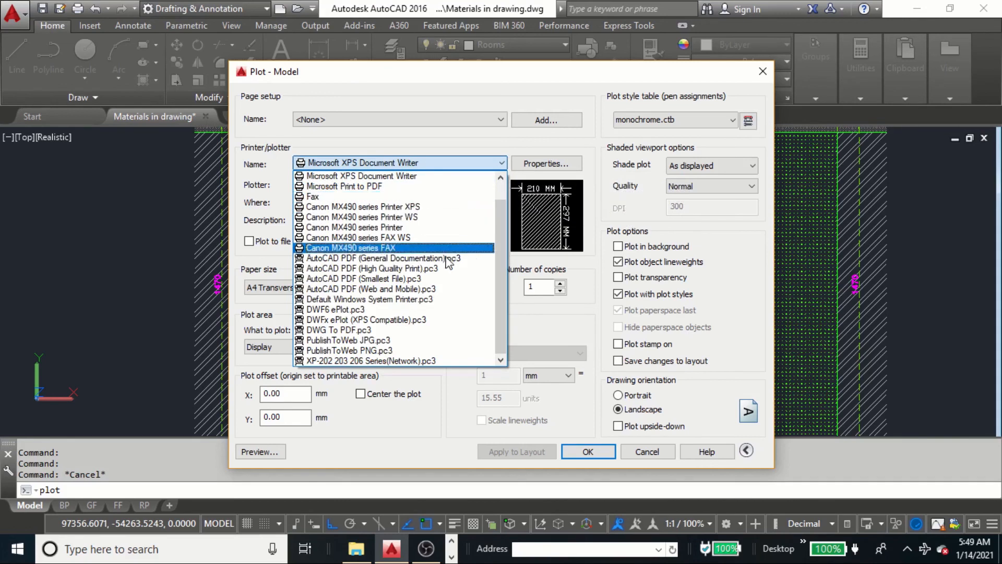
pyautogui.click(427, 272)
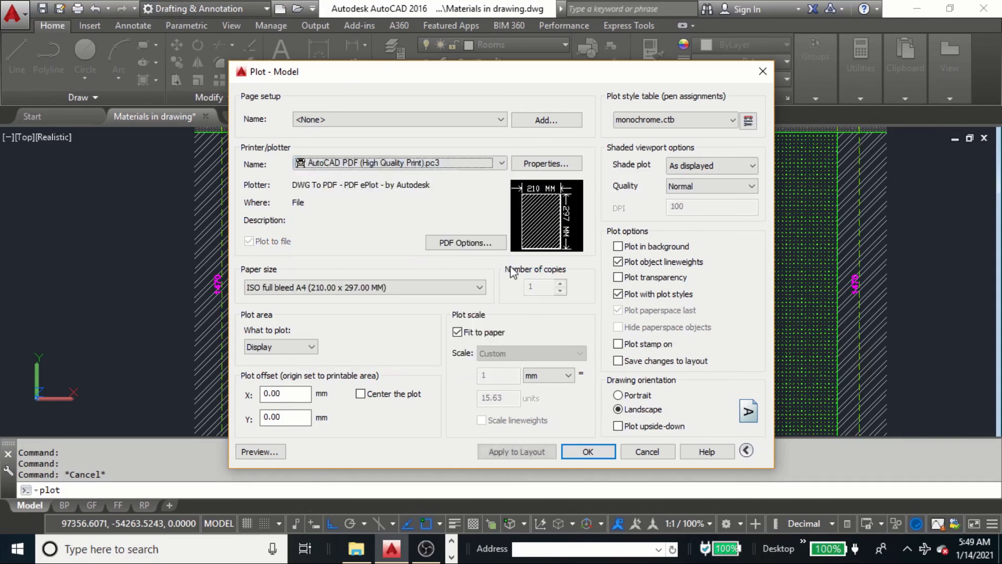
# - Set the plot area to a window enclosing the floor plan, the parked car and the palm tree
pyautogui.click(282, 347)
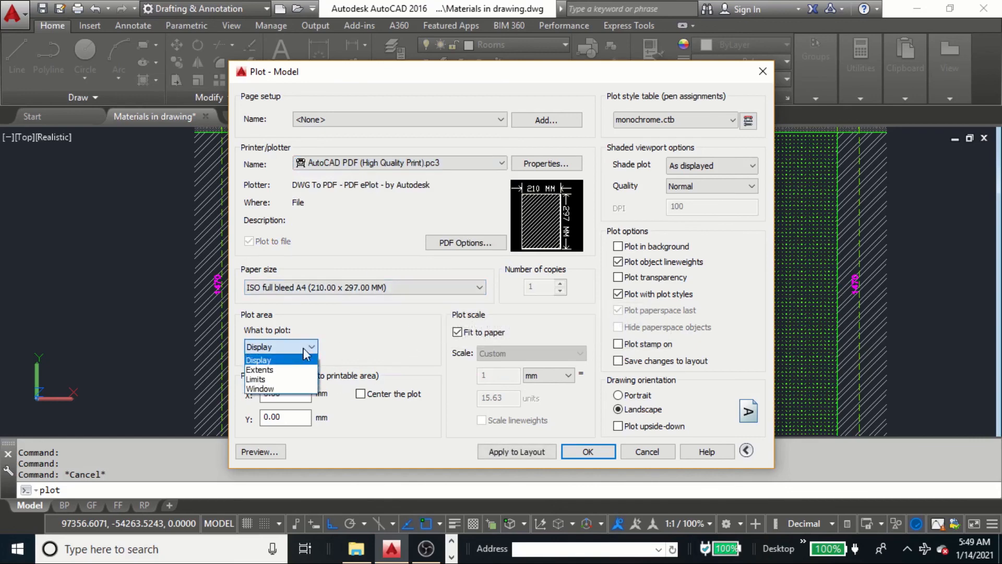
pyautogui.click(283, 388)
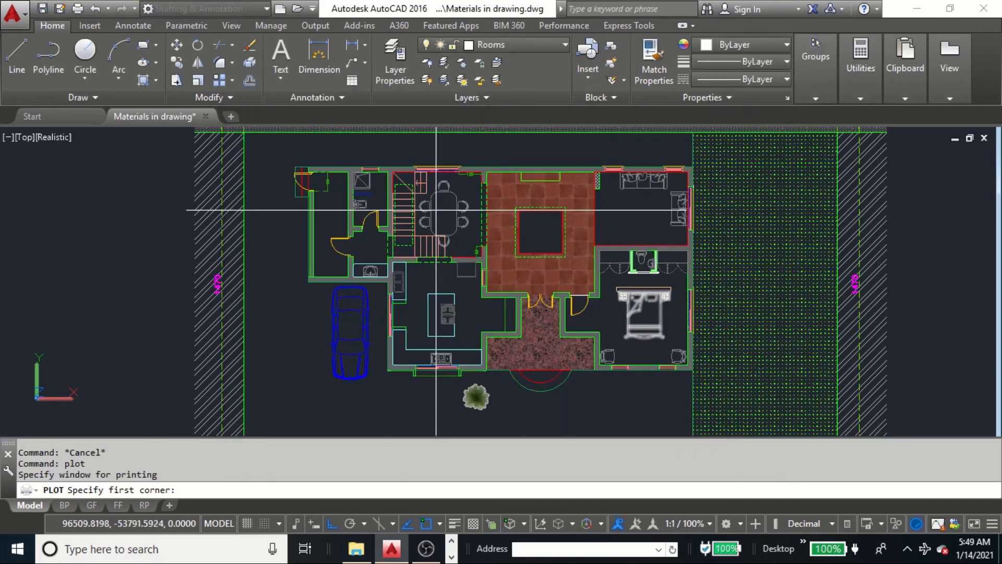
pyautogui.click(287, 158)
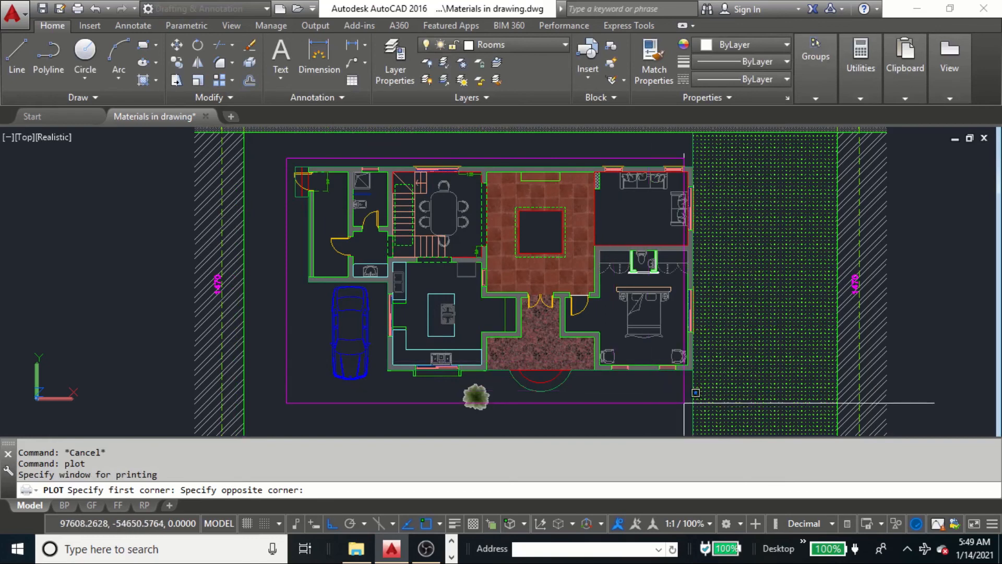
pyautogui.click(684, 403)
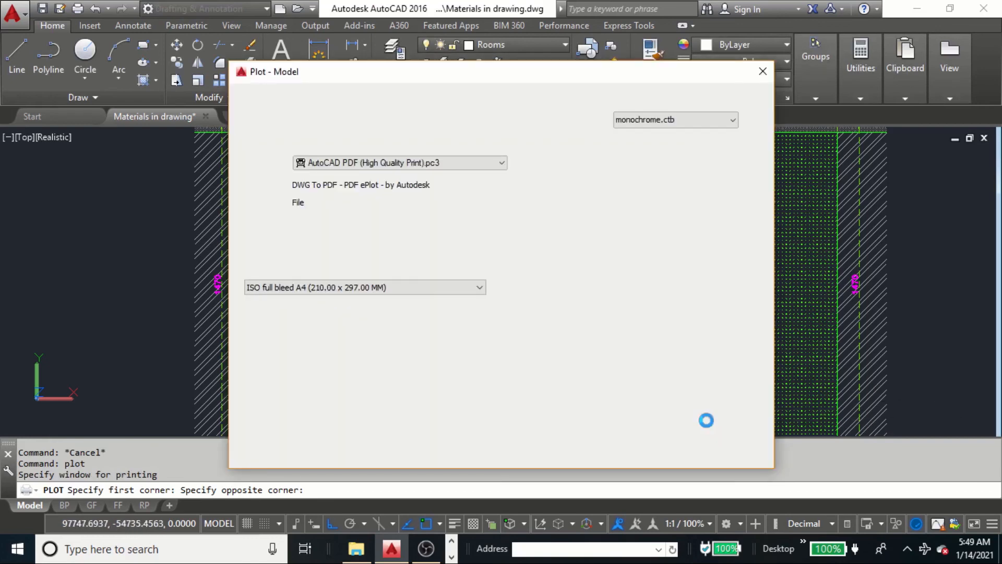
# - Preview the plot with As displayed shading, examine the textured floors up close, and exit the preview
pyautogui.click(259, 452)
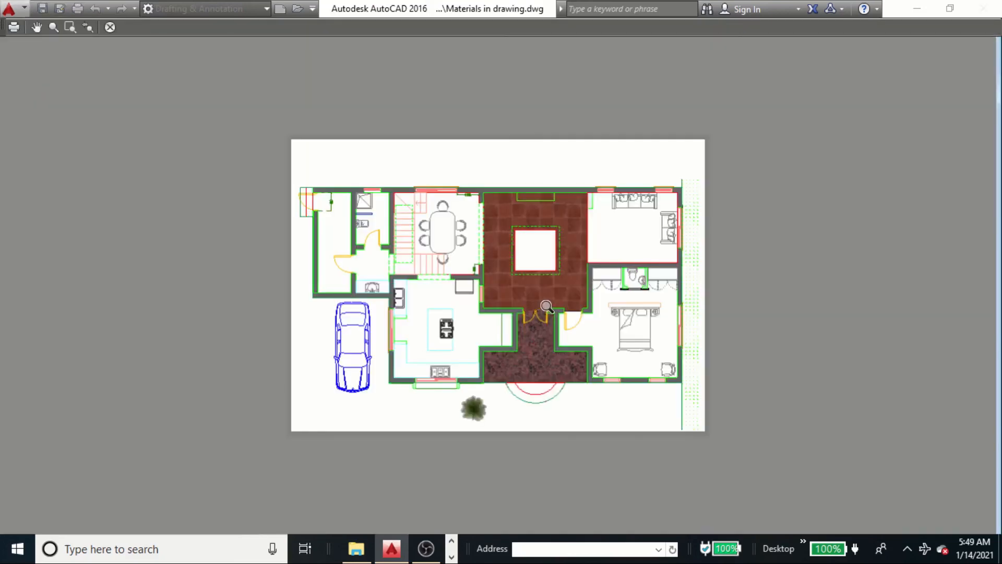
pyautogui.scroll(4, 568, 248)
pyautogui.rightClick(567, 177)
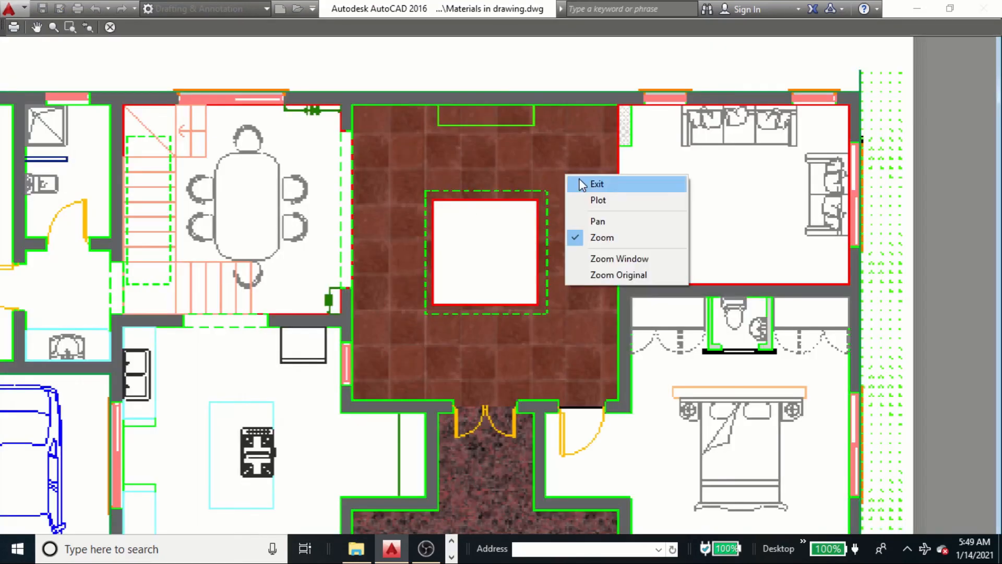
pyautogui.click(582, 184)
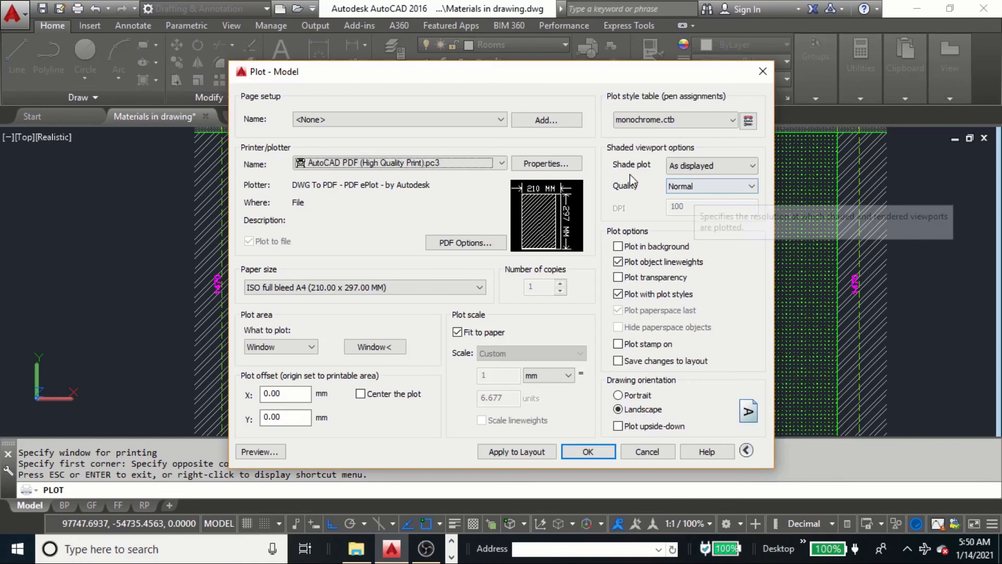
# - Set the shade plot to Legacy wireframe and preview the floor plan with it
pyautogui.click(710, 165)
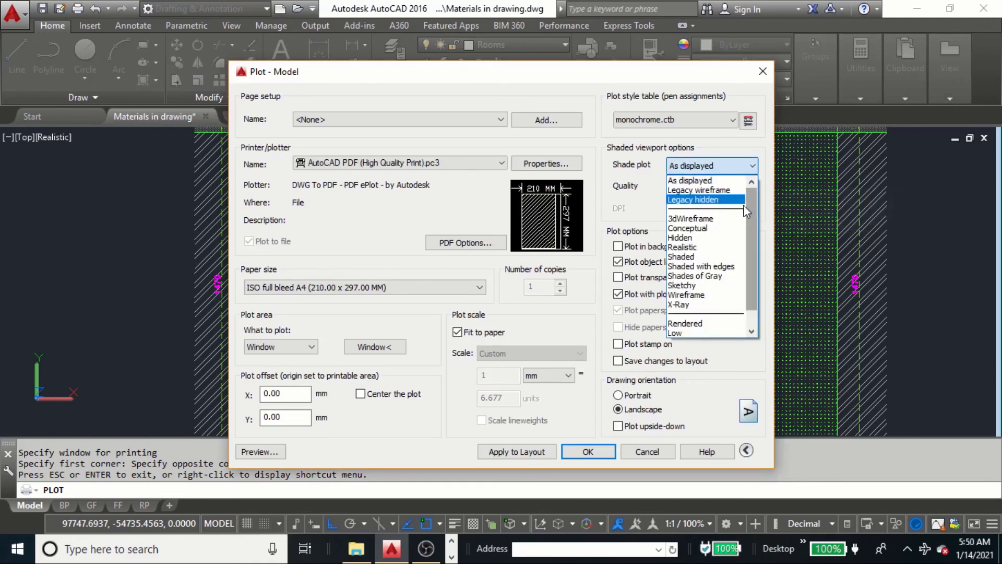
pyautogui.click(708, 192)
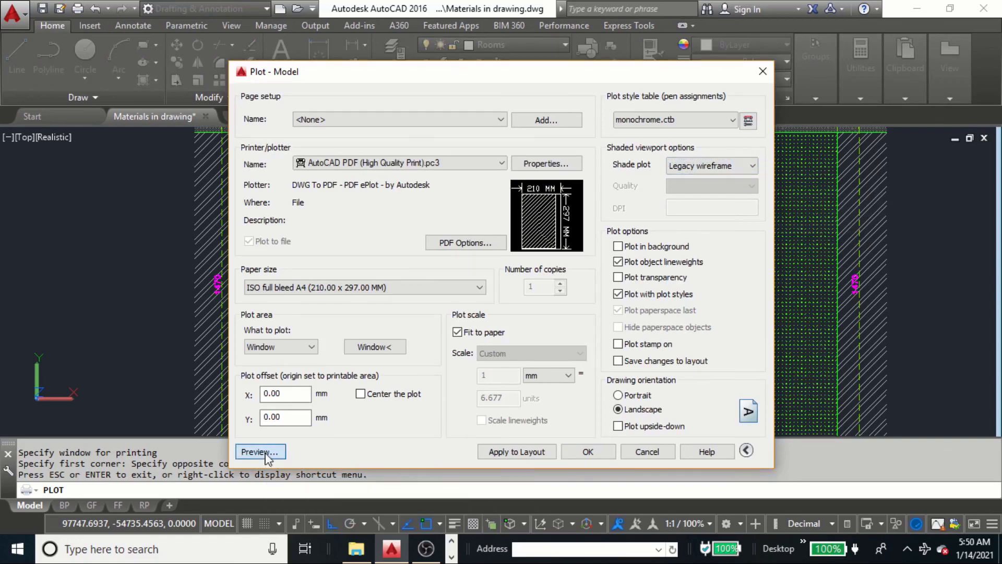
pyautogui.click(266, 452)
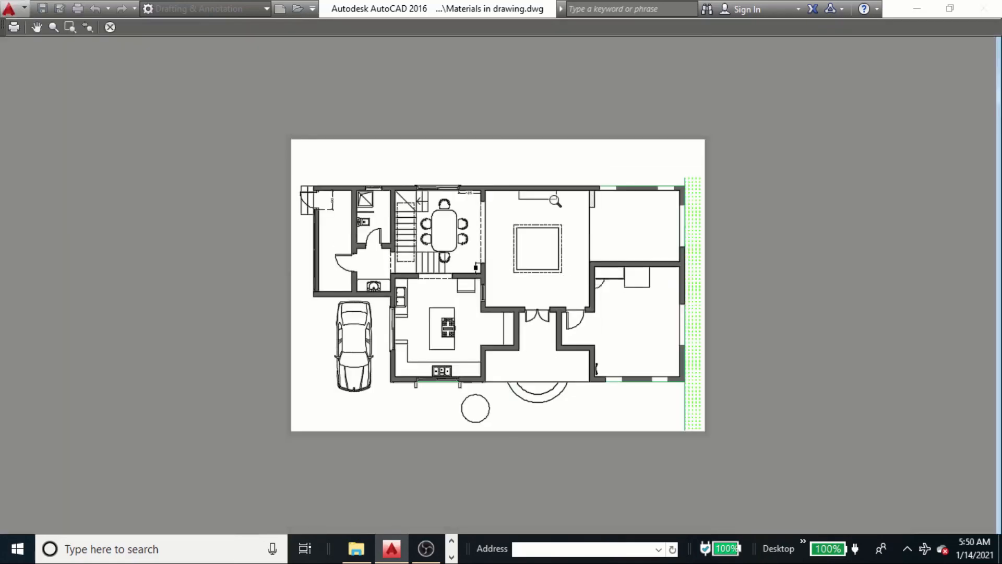
pyautogui.rightClick(555, 201)
pyautogui.click(621, 181)
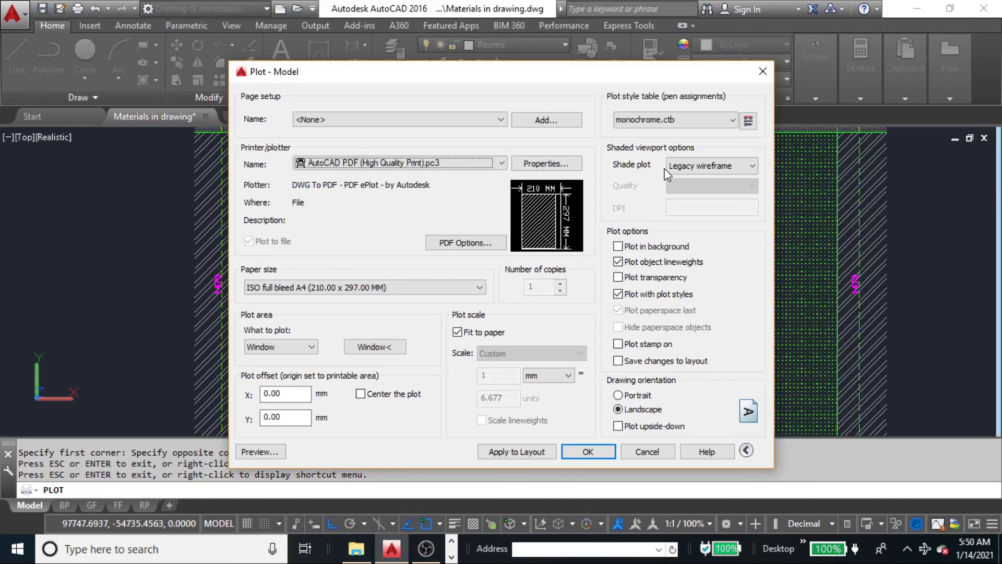
# - Set the shade plot to Realistic, preview the floor plan with its materials, and cancel the plot
pyautogui.click(700, 166)
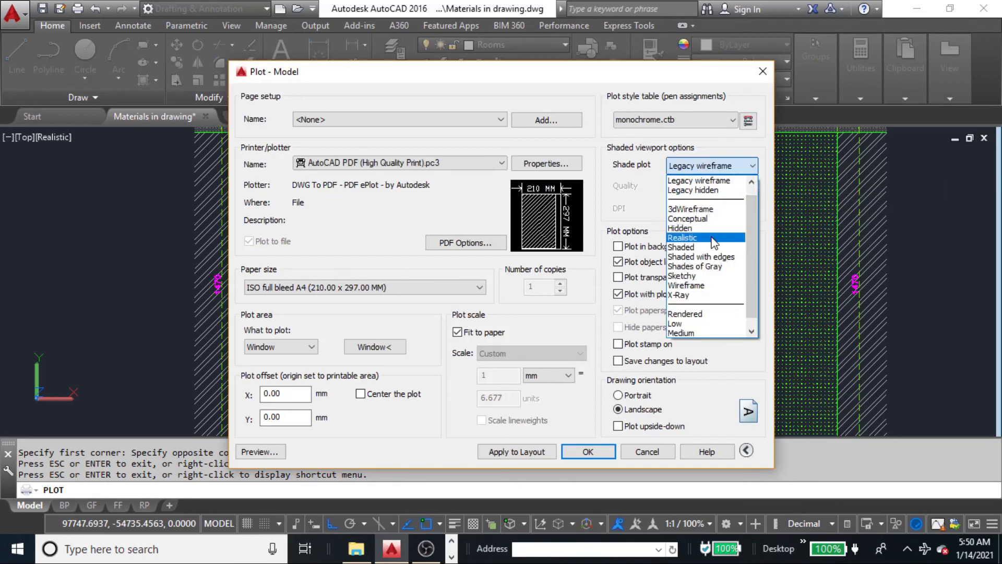
pyautogui.click(694, 238)
pyautogui.click(261, 452)
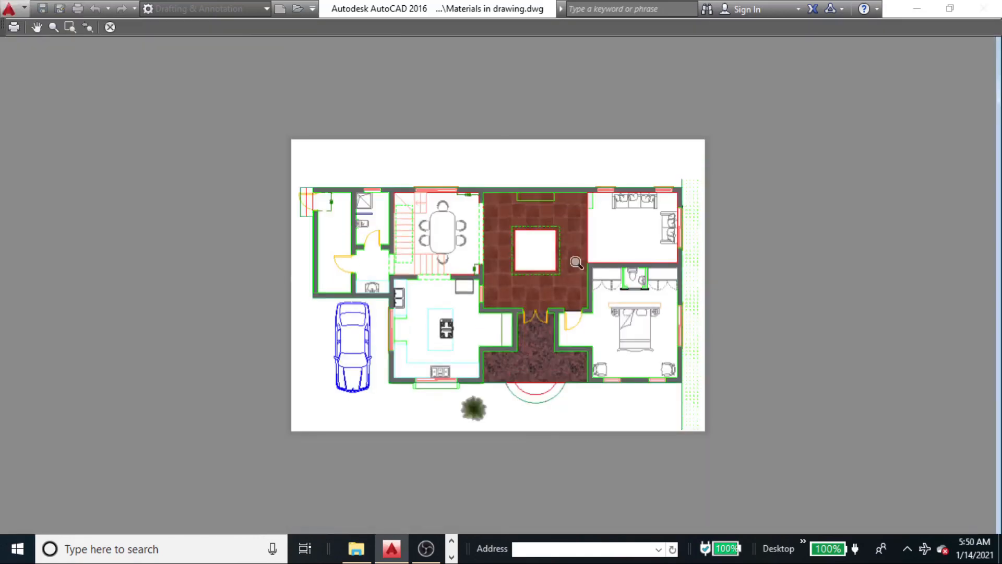
pyautogui.scroll(2, 560, 279)
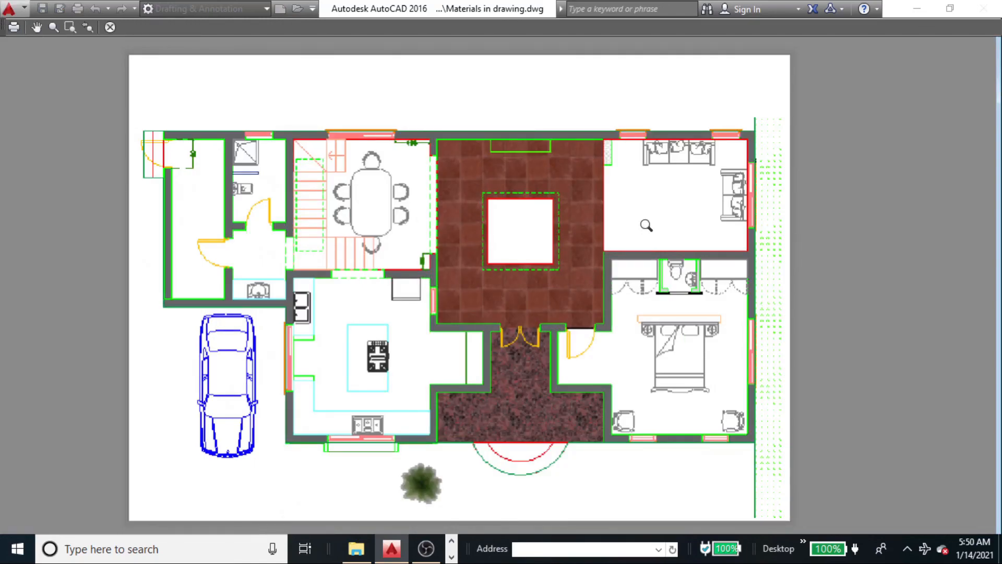
pyautogui.rightClick(657, 186)
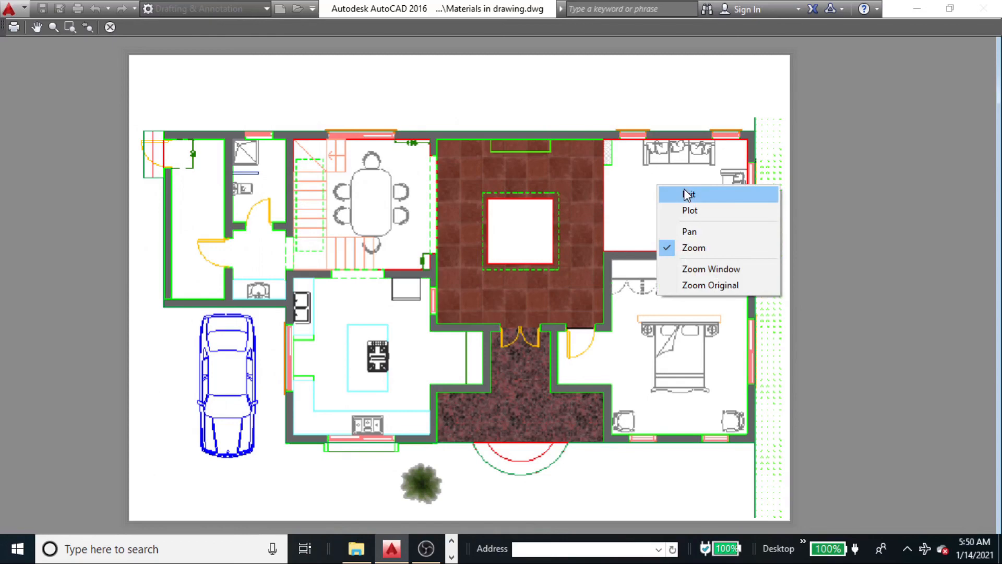
pyautogui.click(688, 194)
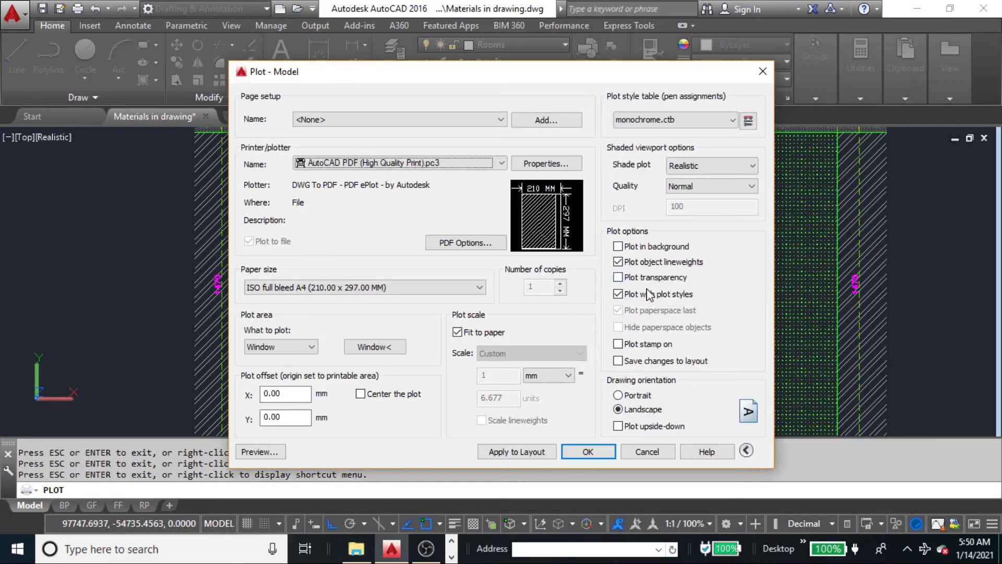
pyautogui.click(664, 450)
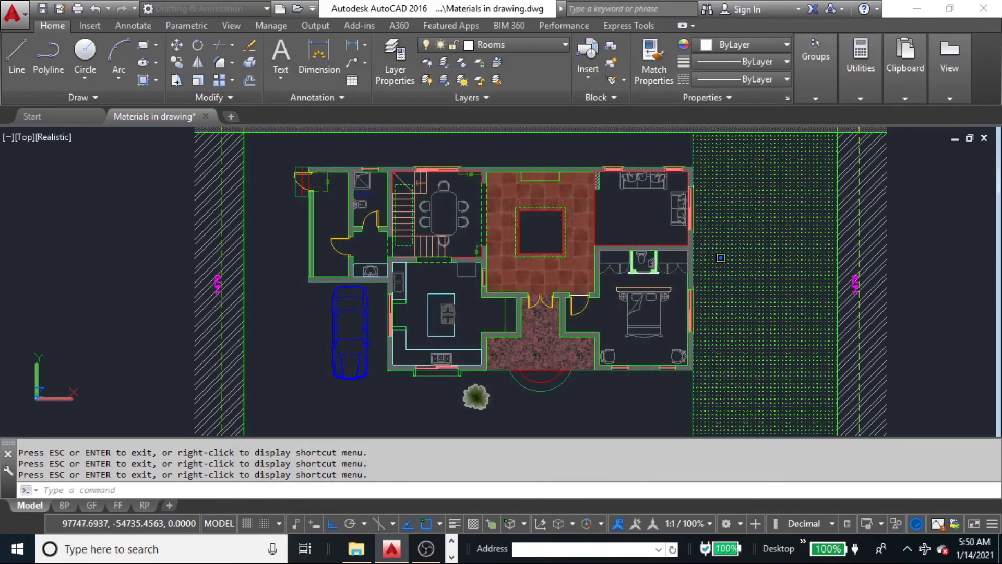
pyautogui.moveTo(733, 358); pyautogui.dragTo(734, 358, button='middle')
pyautogui.moveTo(733, 358); pyautogui.dragTo(654, 378, button='middle')
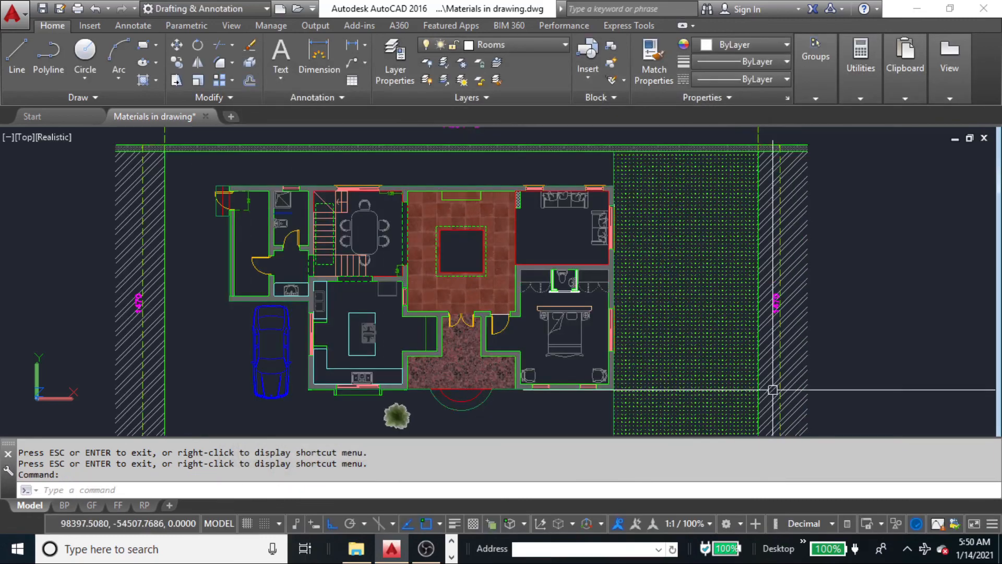
pyautogui.moveTo(817, 424)
pyautogui.mouseDown(button='middle')
pyautogui.moveTo(805, 374)
pyautogui.moveTo(768, 401)
pyautogui.mouseUp(button='middle')
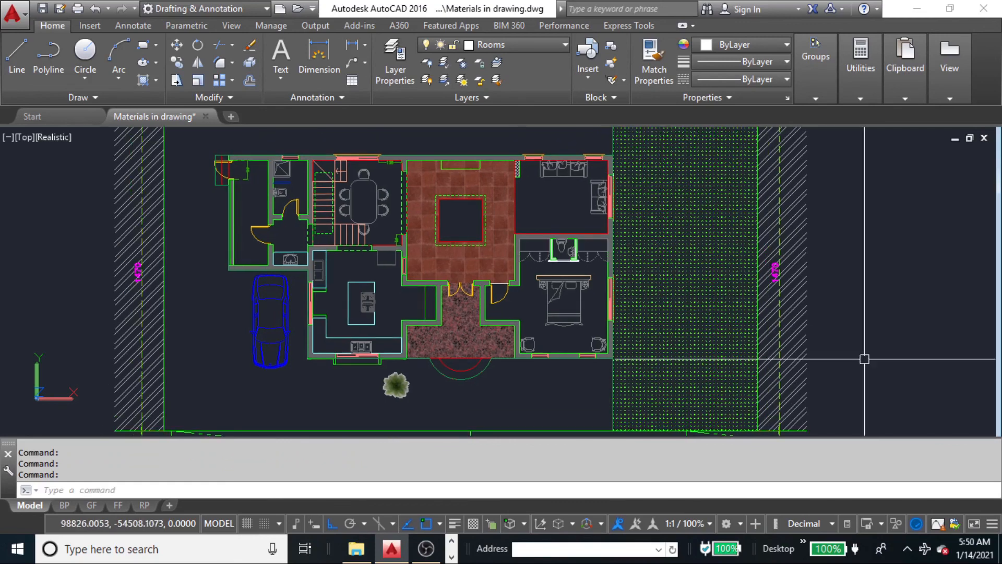